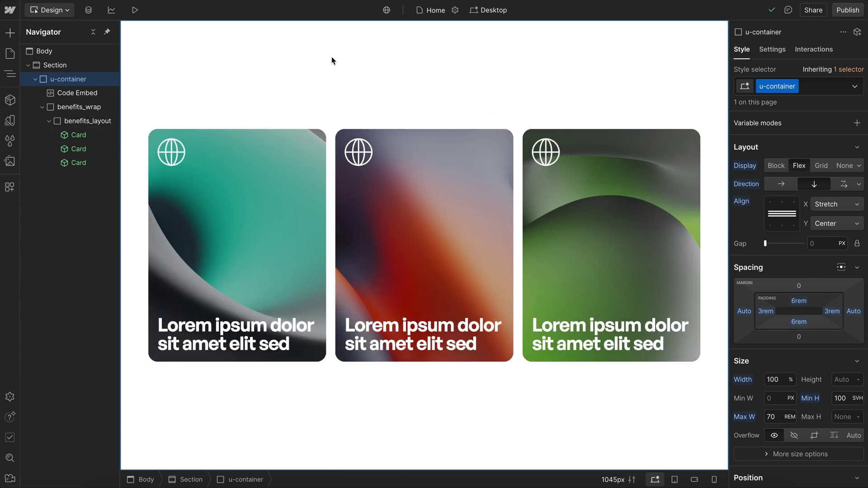
Step: Preview the finished hover cards and check their layout with a text zoom preview of about 17 px
left_click(135, 10)
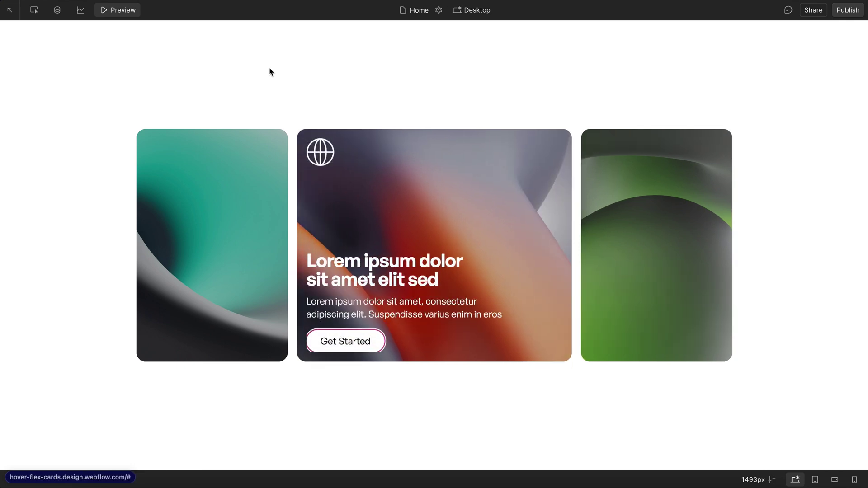
left_click(135, 11)
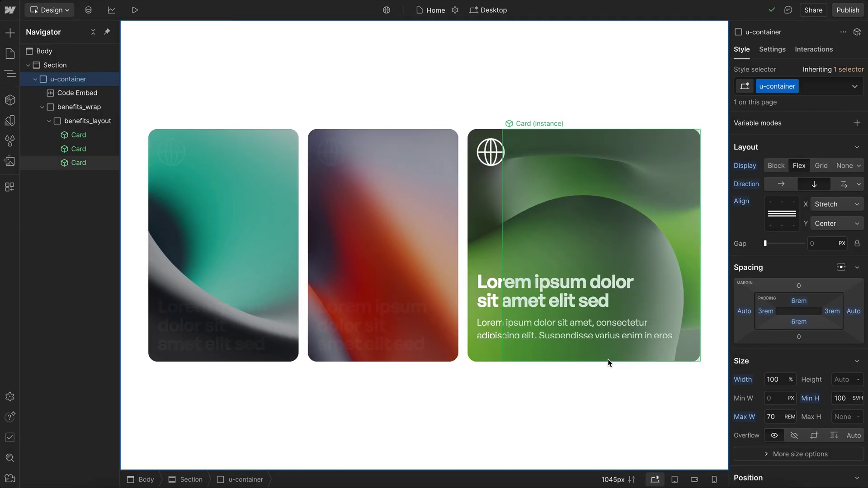
left_click(602, 479)
left_click(557, 432)
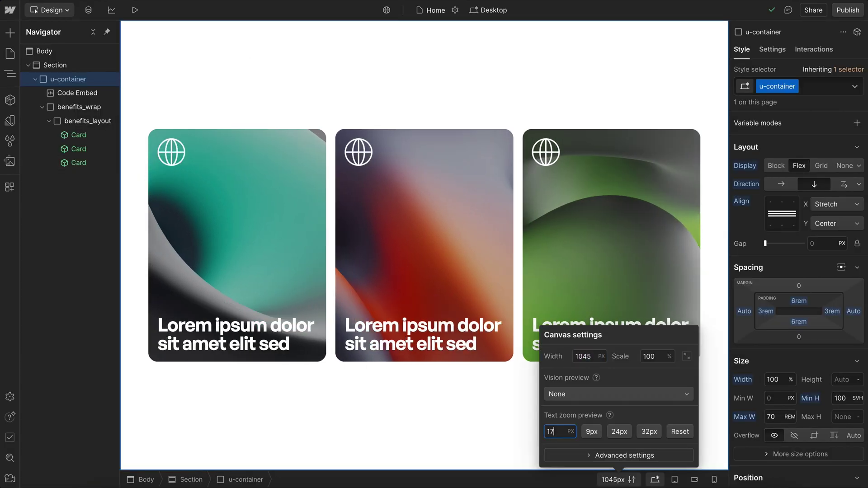
type("18")
key("BackSpace")
type("6")
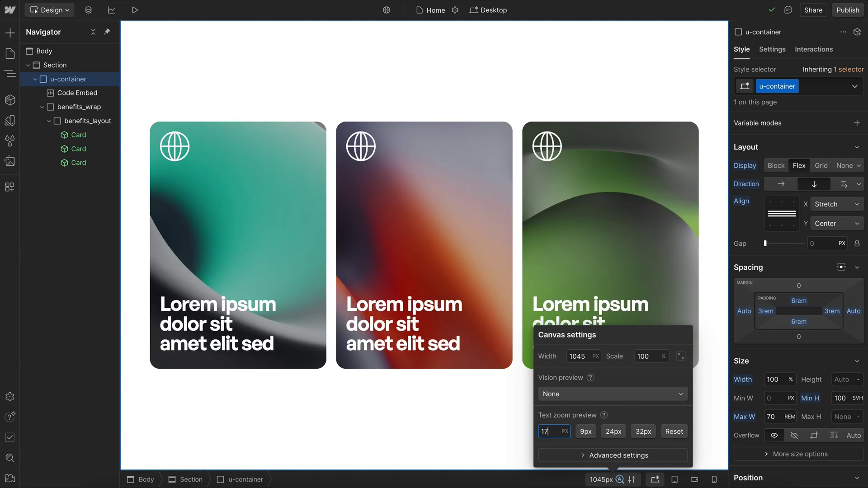
left_click(465, 425)
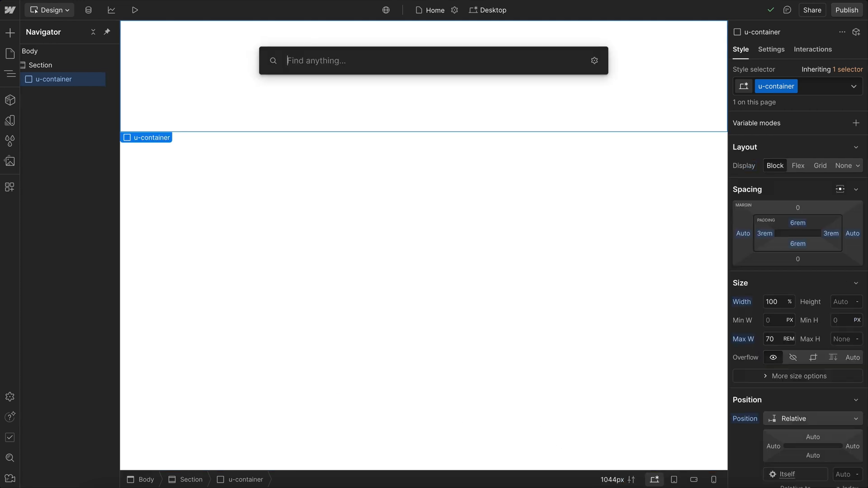
Step: Add a div block inside u-container and give it the class benefits_wrap
type("div")
key("Return")
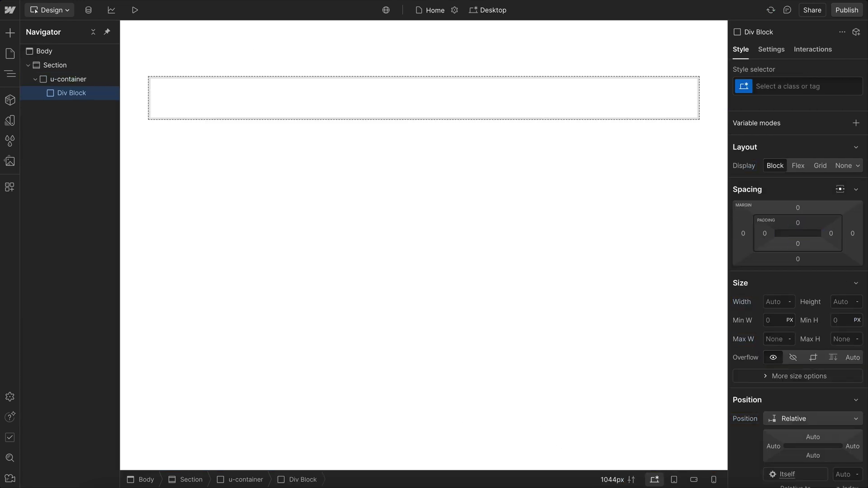
key("ctrl+Return")
type("benefits")
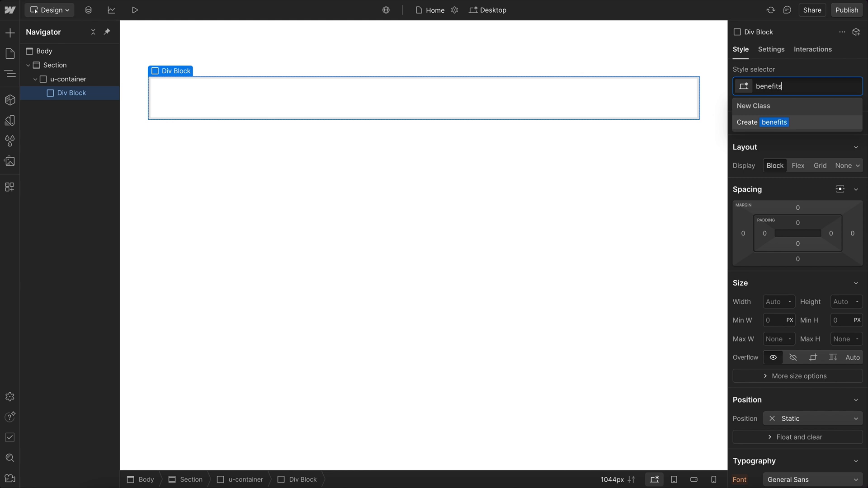
type("_wrap")
key("Return")
Step: Nest a div block with the class benefits_layout inside benefits_wrap and make it a horizontal flex layout with a 1rem gap
key("ctrl+e")
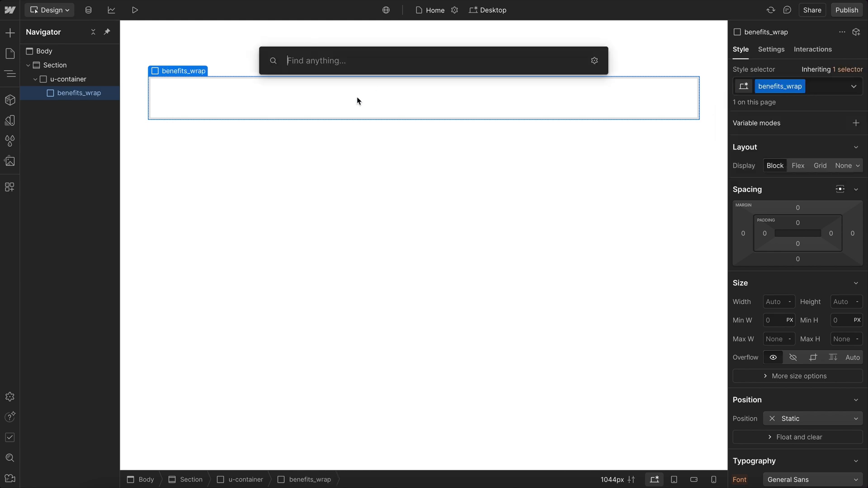
type("div")
key("Return")
key("ctrl+Return")
type("benefits_")
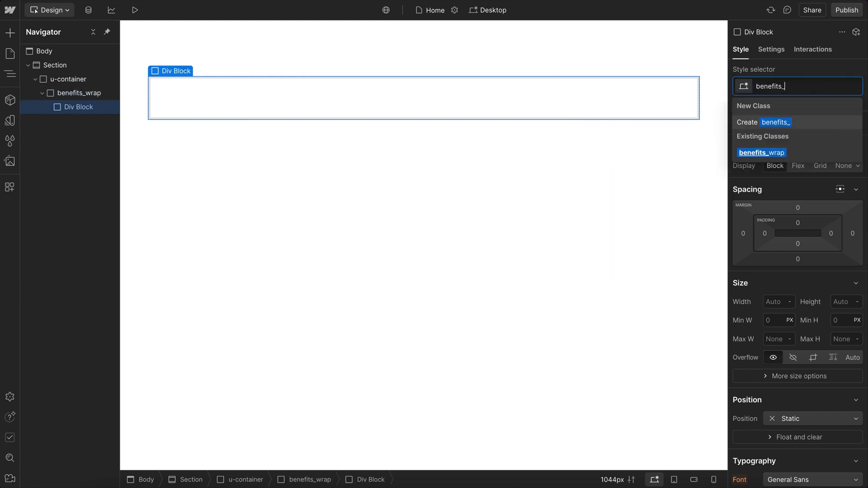
type("layout")
key("Return")
left_click(797, 165)
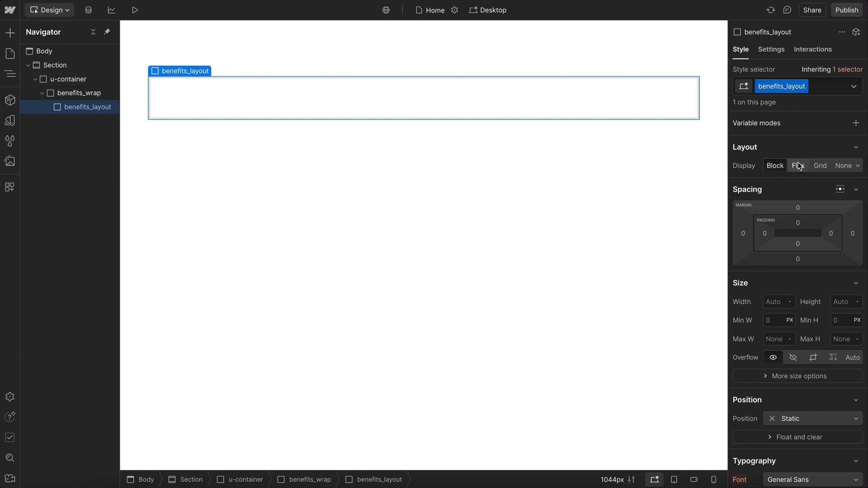
left_click(836, 242)
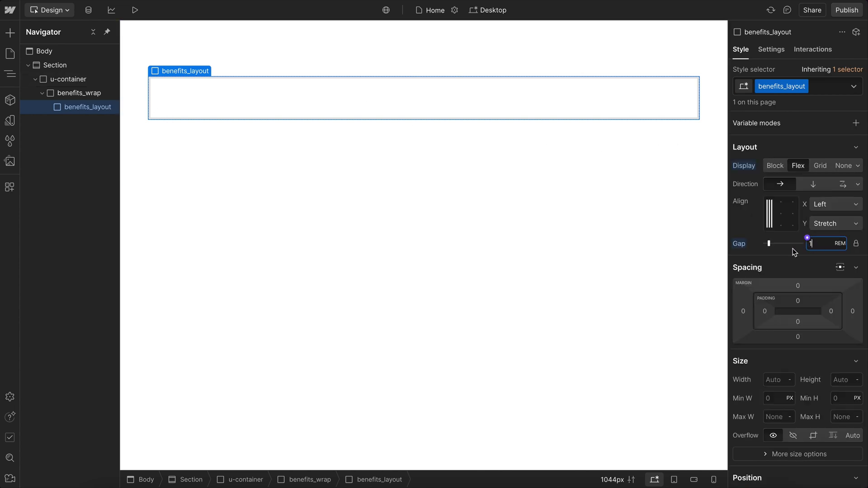
Step: Add a div block inside benefits_layout and give it the class benefits_card_wrap
key("ctrl+e")
type("div")
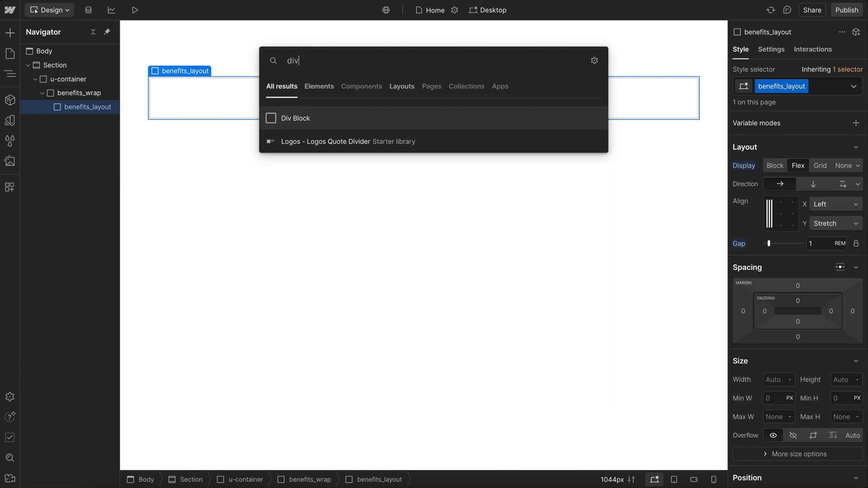
key("Return")
key("ctrl+Return")
type("benefits_card_wrap")
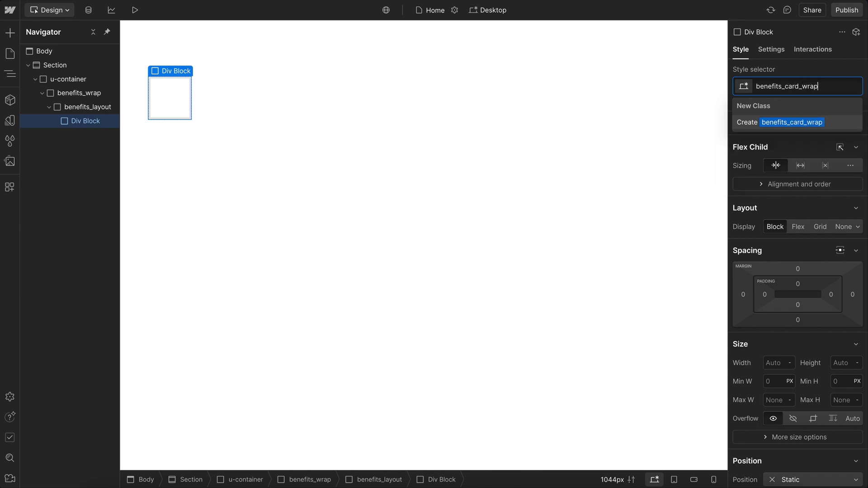
key("Return")
Step: Give benefits_card_wrap 1rem padding on all sides and a width of 100%
left_click(805, 289)
type("1rem")
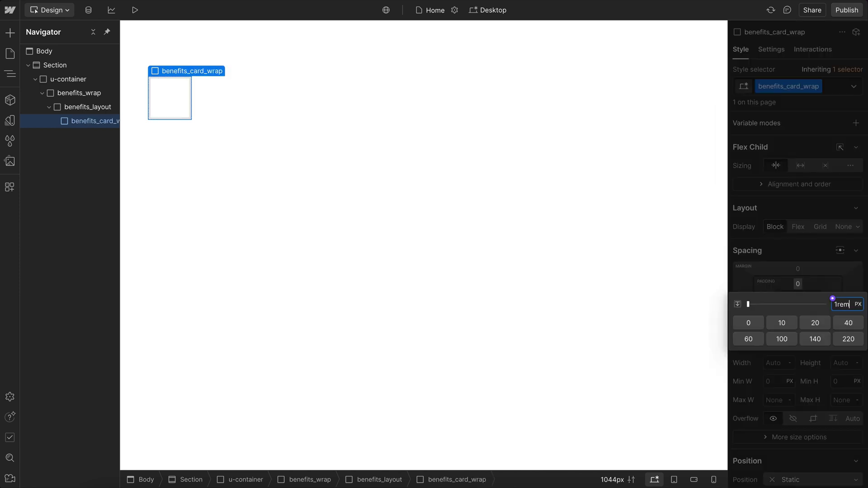
key("Return")
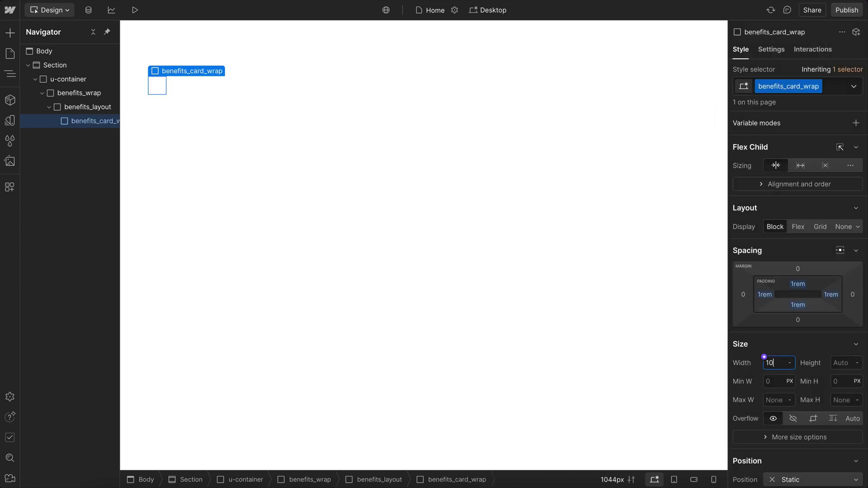
type("100%")
key("Return")
Step: Set benefits_card_wrap to relative position with hidden overflow and a 1rem corner radius
left_click(791, 479)
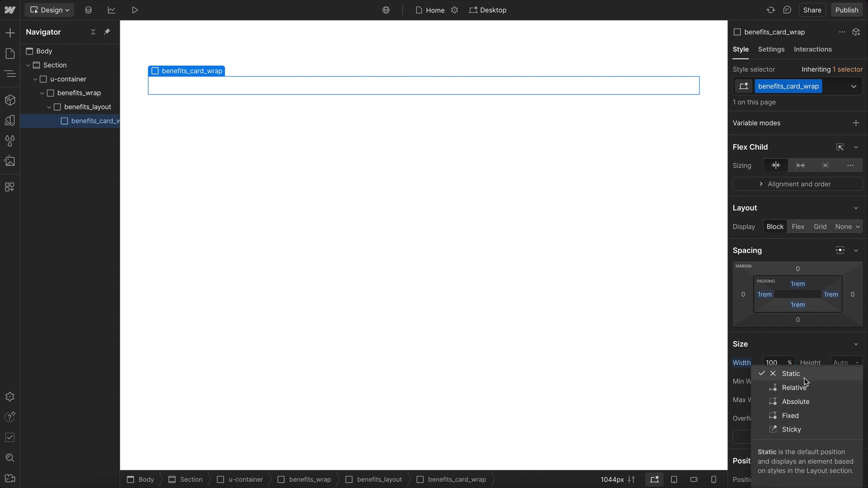
left_click(797, 393)
scroll(840, 351, "down", 8)
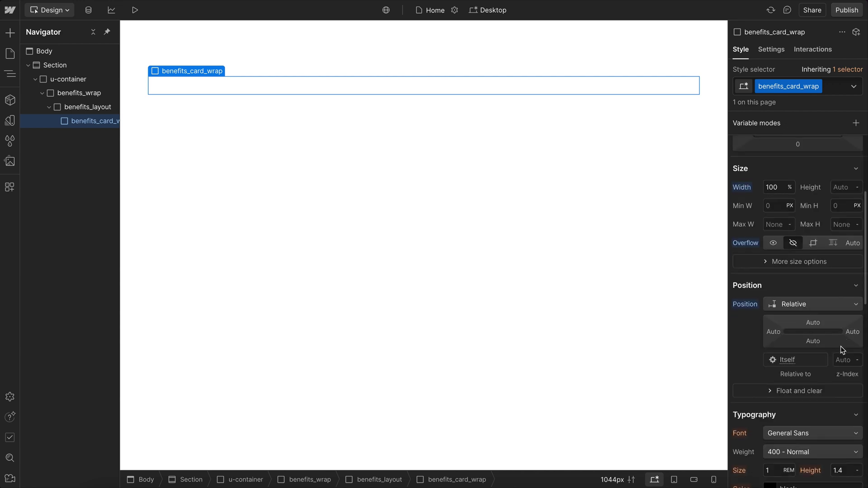
scroll(844, 316, "down", 3)
left_click(840, 284)
type("1")
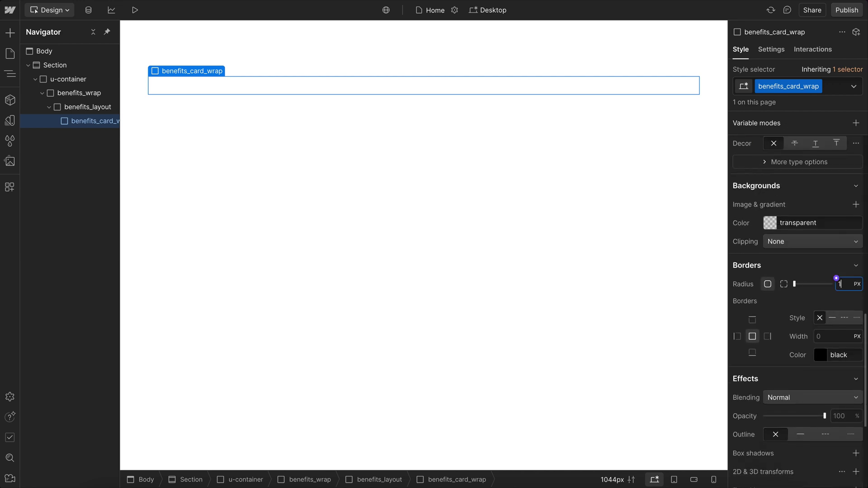
type("rem")
key("Return")
Step: Add an image element inside benefits_card_wrap and give it the class benefits_card_img
key("ctrl+k")
type("im")
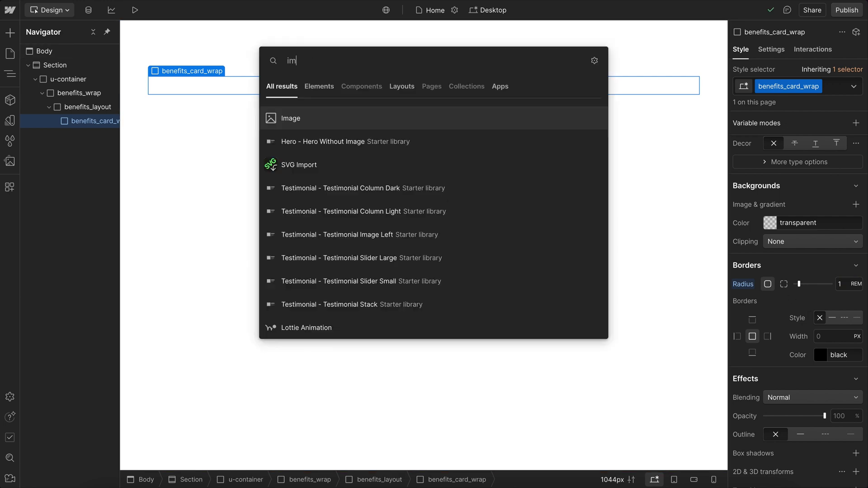
key("Return")
key("ctrl+Return")
type("benefits_card_img")
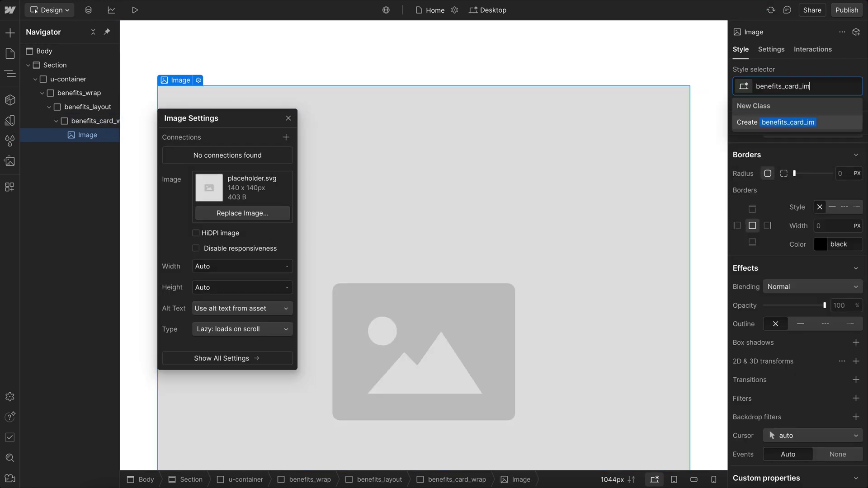
key("Return")
Step: Replace the placeholder in benefits_card_img with the teal abstract JPG from the site's assets
left_click(221, 213)
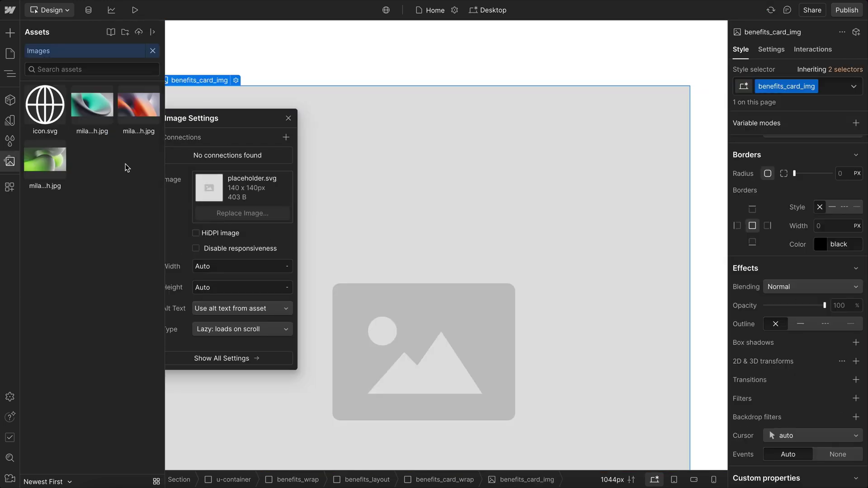
left_click(78, 124)
key("Escape")
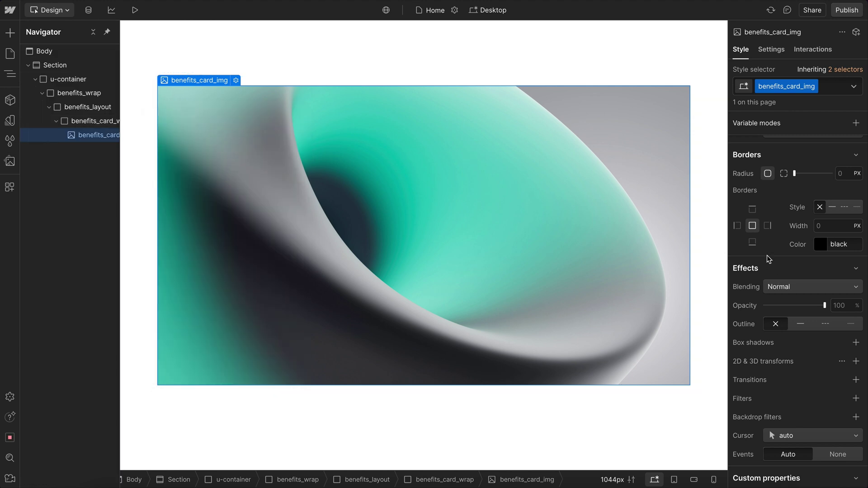
Step: Position benefits_card_img absolutely with 0% offsets on all sides and set its height to 100%
scroll(767, 256, "up", 10)
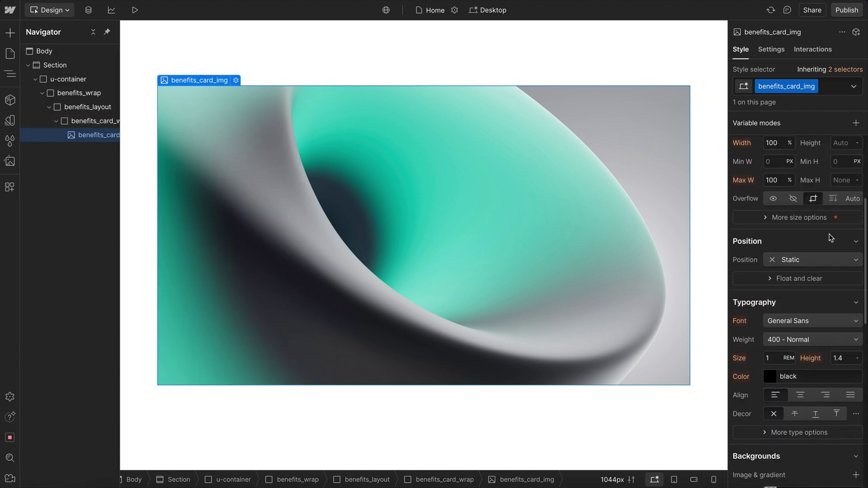
left_click(809, 259)
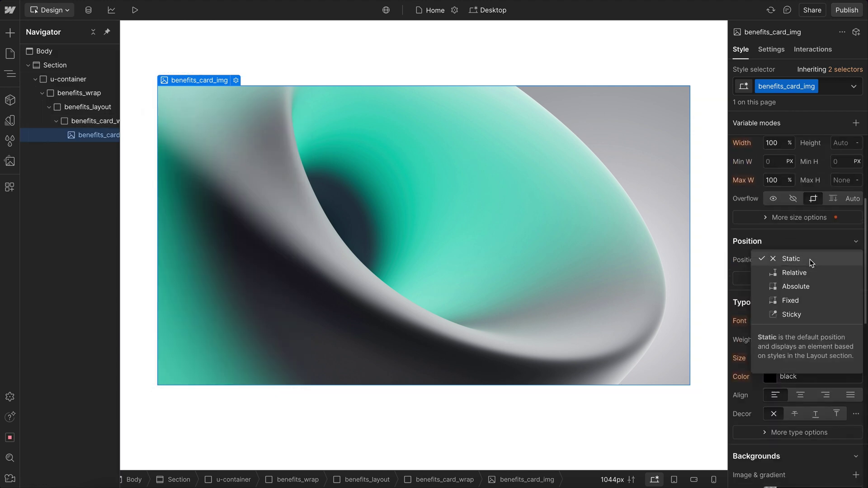
left_click(819, 286)
scroll(847, 210, "up", 3)
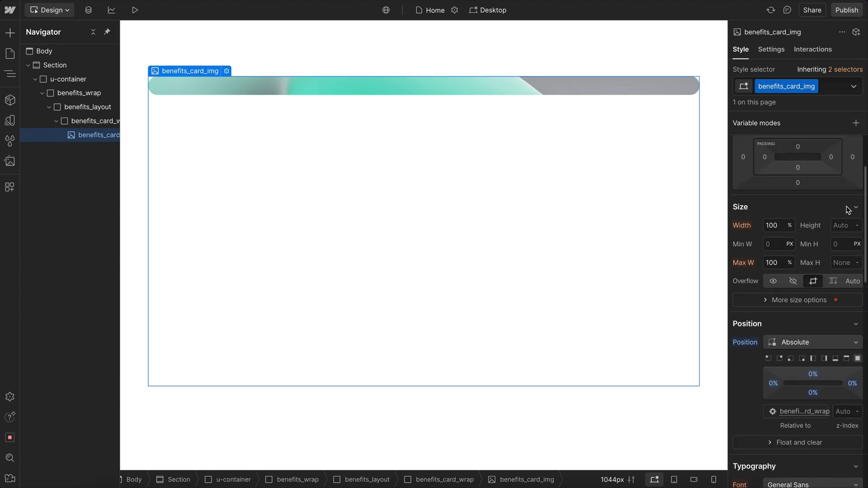
scroll(848, 213, "up", 1)
left_click(848, 233)
type("100%")
key("Return")
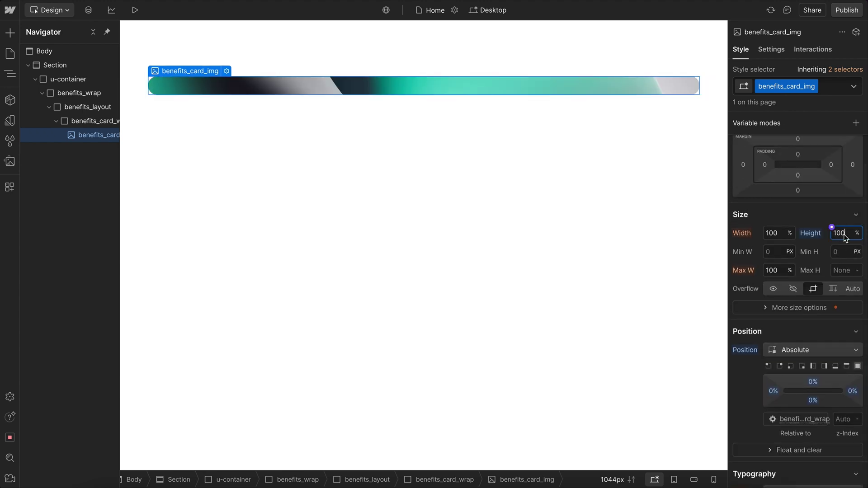
Step: Add a div block inside benefits_card_wrap and give it the class benefits_card_content
left_click(106, 123)
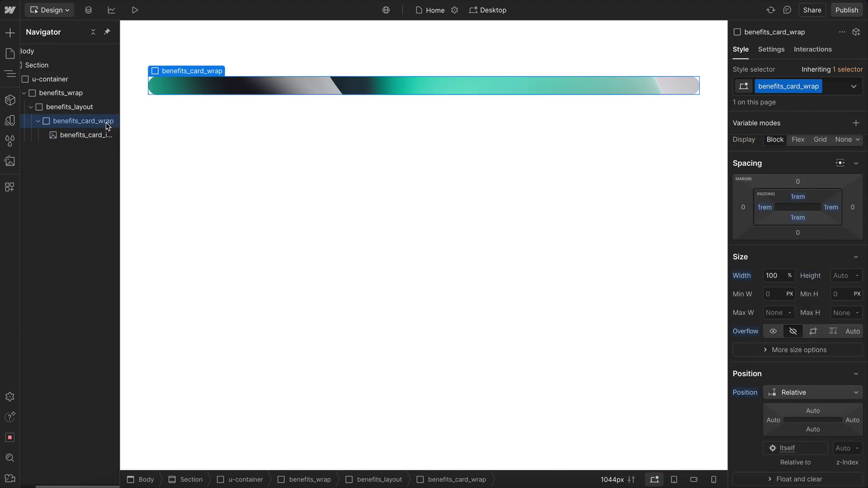
key("ctrl+e")
type("di")
key("Return")
key("ctrl+Return")
type("benefits_card_")
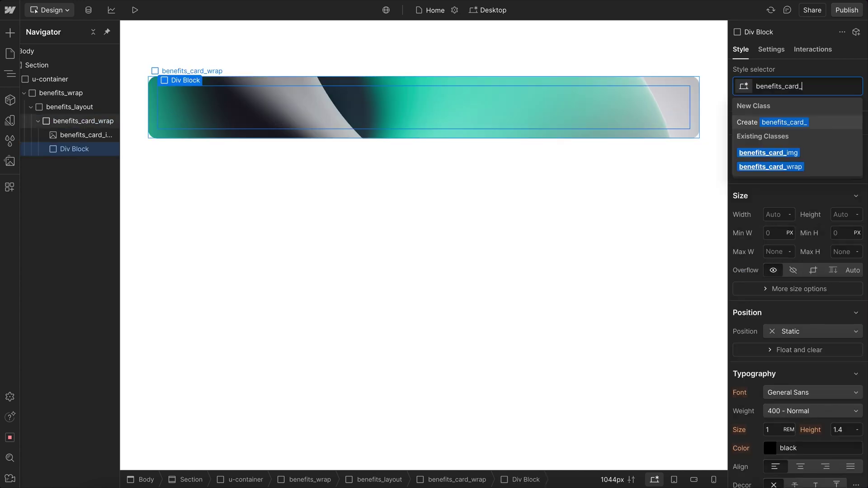
type("content")
key("Return")
Step: Add an image element inside benefits_card_content and give it the class benefits_card_icon
key("ctrl+e")
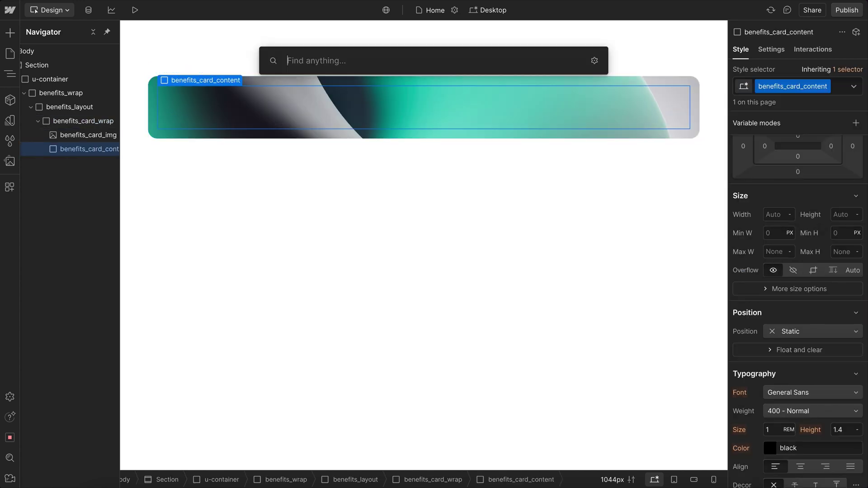
type("im")
key("Return")
key("ctrl+Return")
type("benefits_card_icon")
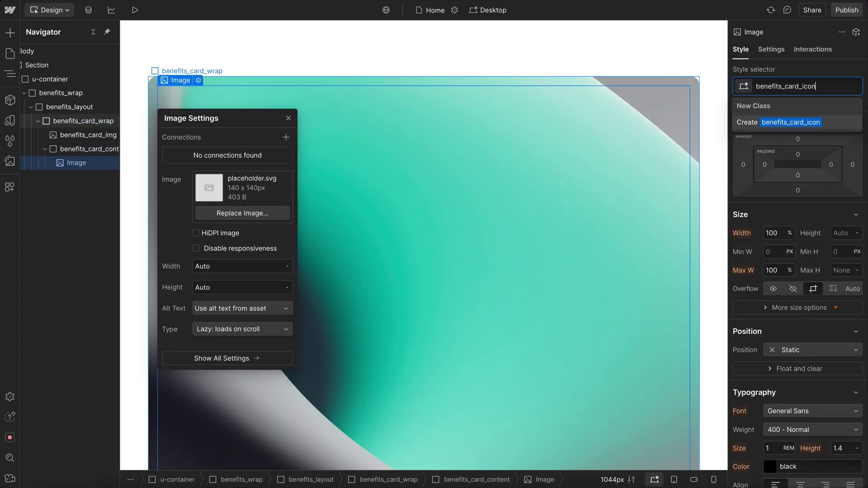
key("Return")
Step: Use icon.svg as the source of benefits_card_icon and set its width to 3rem
left_click(228, 215)
left_click(42, 99)
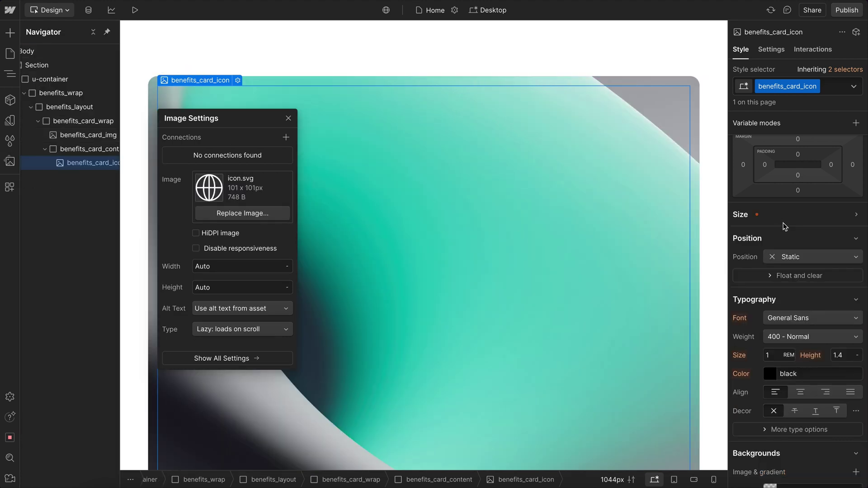
left_click(783, 230)
type("3rem")
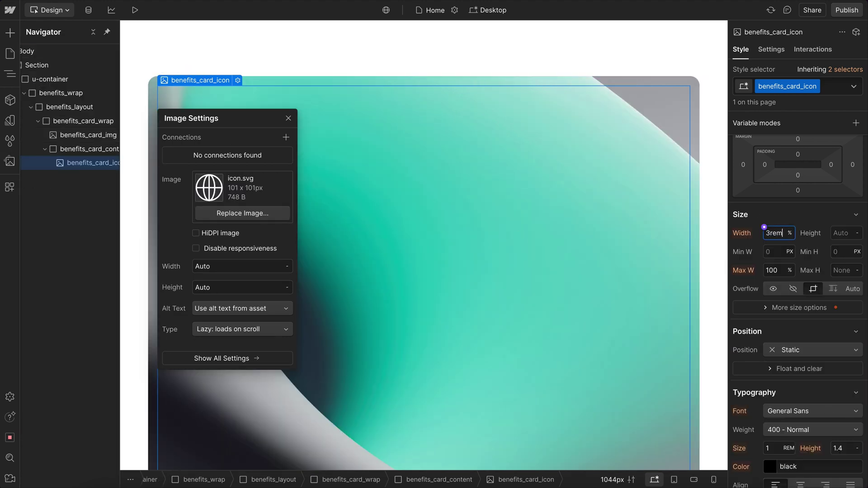
key("Return")
Step: Set the position of benefits_card_content to relative so its content sits above the background image
left_click(90, 149)
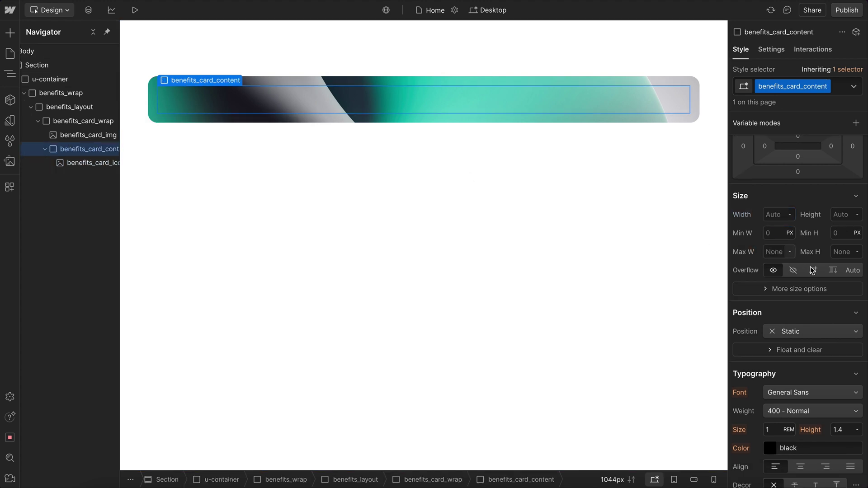
scroll(804, 307, "down", 2)
left_click(795, 271)
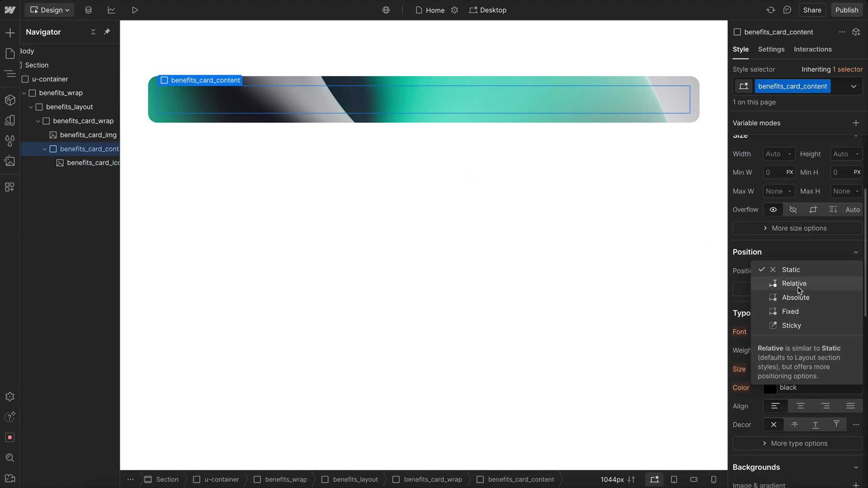
left_click(799, 286)
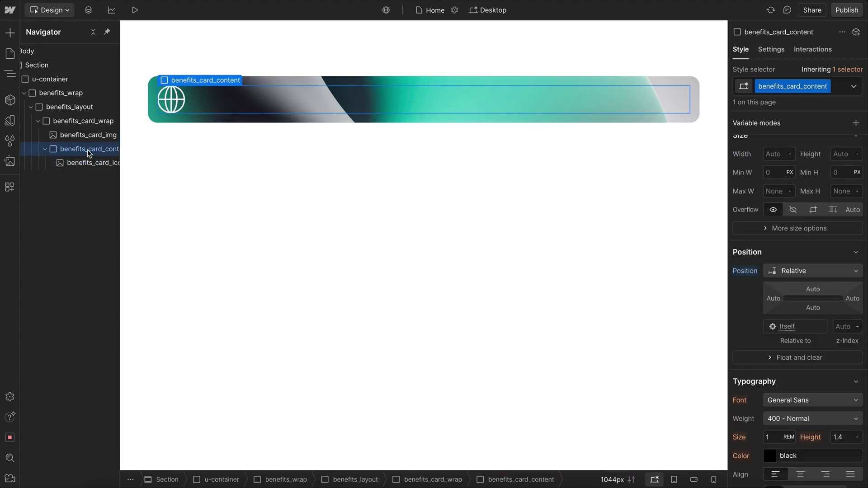
Step: Add a div block inside benefits_card_content and give it the class benefits_card_header
key("ctrl+e")
type("Div")
key("Return")
key("ctrl+Return")
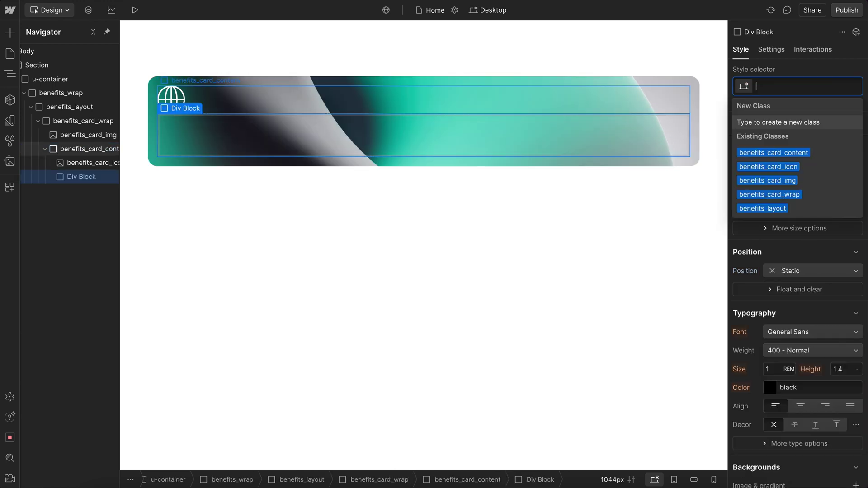
type("benefits_card_header")
key("Return")
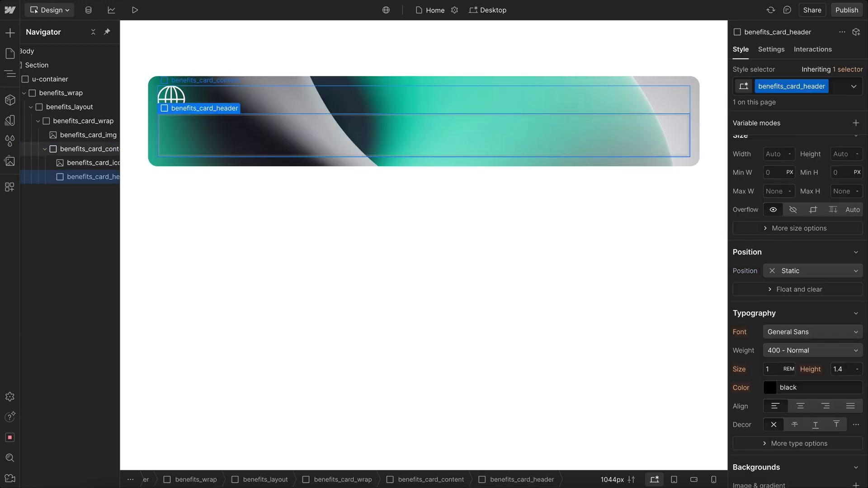
Step: Add an H3 heading inside benefits_card_header and give it the class benefits_card_title
key("ctrl+e")
type("h3")
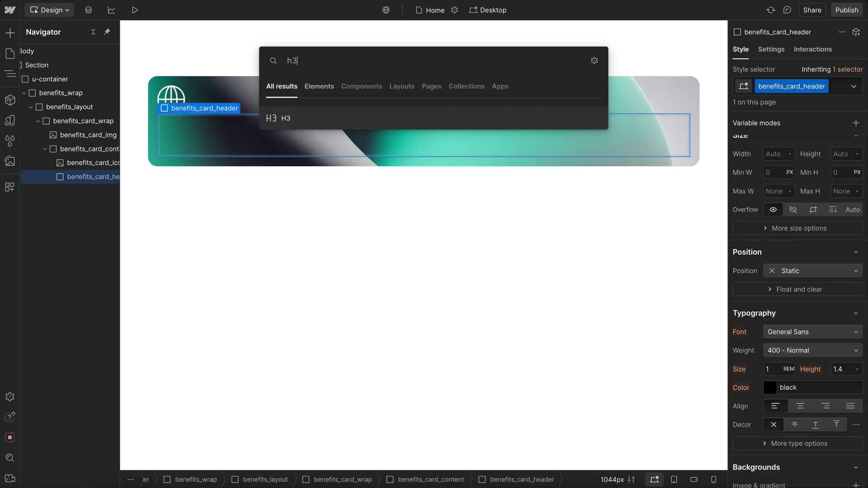
key("Return")
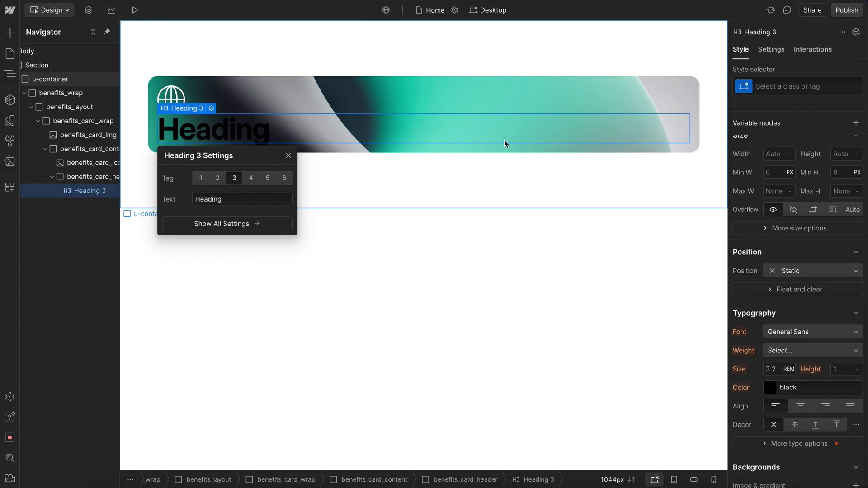
key("ctrl+Return")
type("benefits_card_ti")
key("ctrl+a")
key("BackSpace")
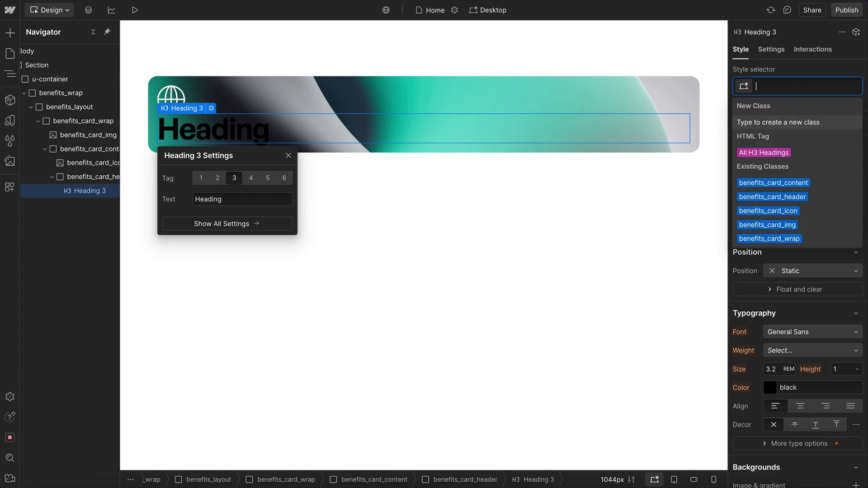
type("benefits_card_title")
key("Return")
Step: Change the heading text to "Lorem ipsum dolor sit amet elit sed" and set benefits_card_title's font size to 2rem
double_click(428, 130)
type("Lorem ipsum dolor sit amet elit sed")
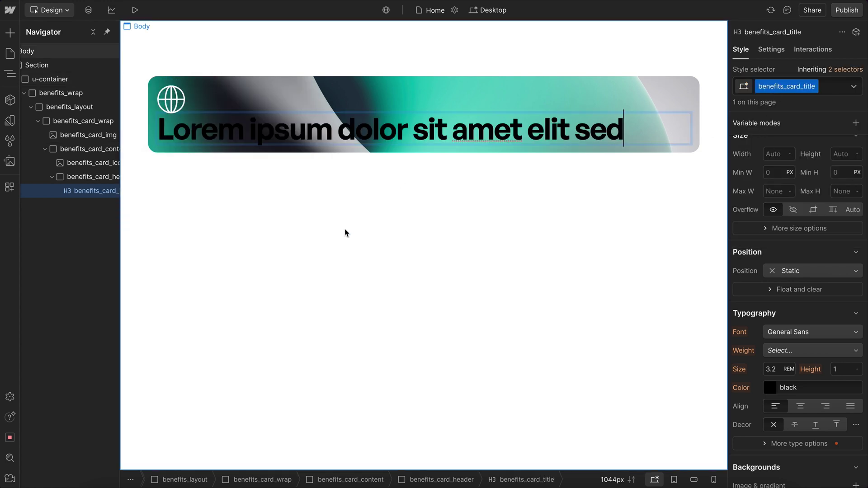
left_click(345, 232)
left_click(344, 131)
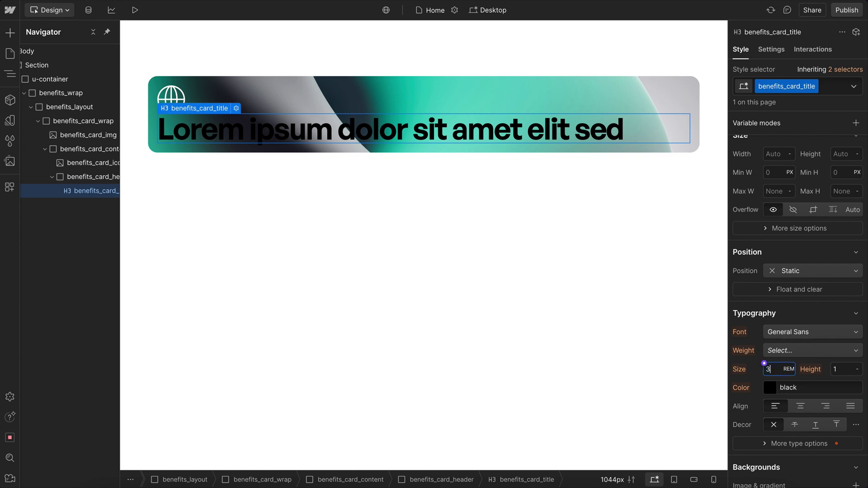
key("Down")
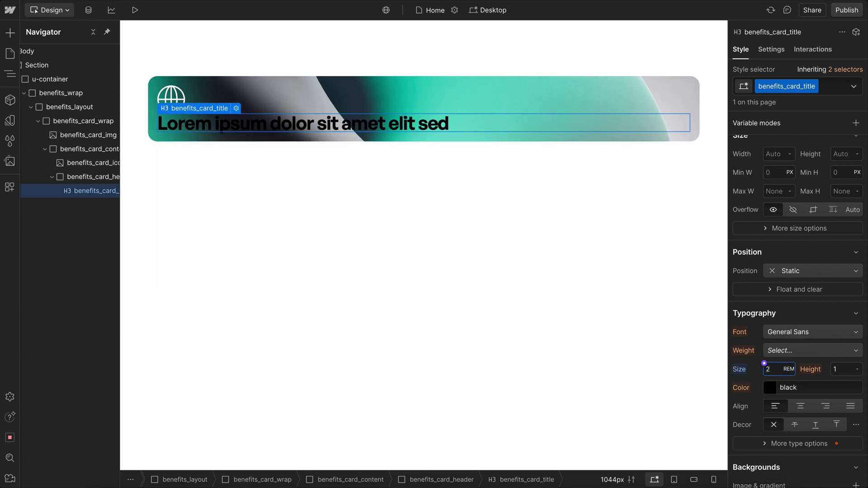
Step: Set the background color of benefits_card_wrap to black
left_click(90, 121)
scroll(763, 329, "down", 6)
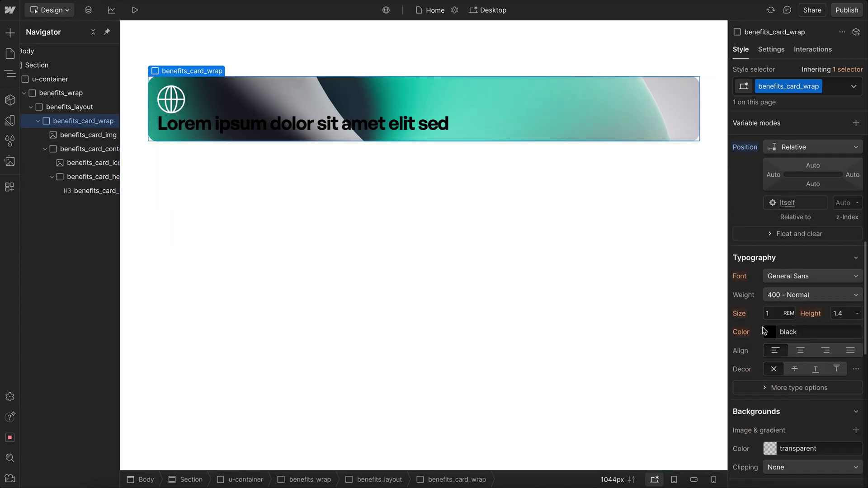
left_click(773, 376)
left_click_drag(795, 294, 601, 368)
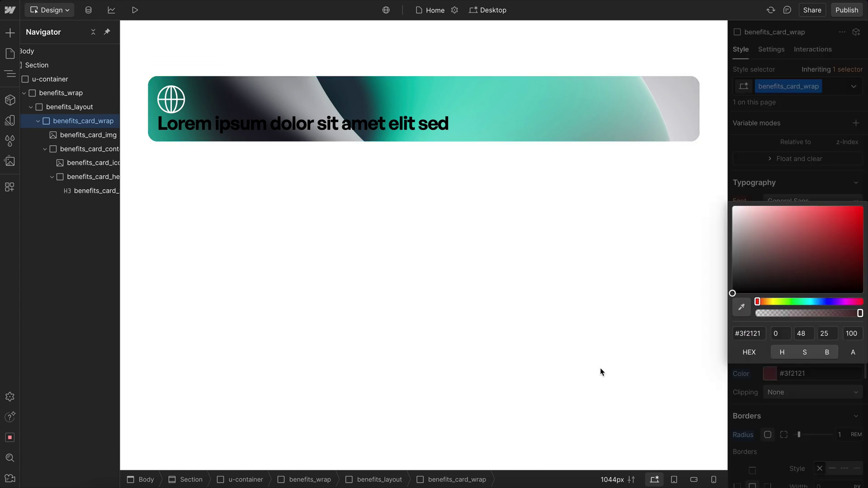
left_click(801, 340)
Step: Set the text color of benefits_card_wrap to white
left_click(771, 258)
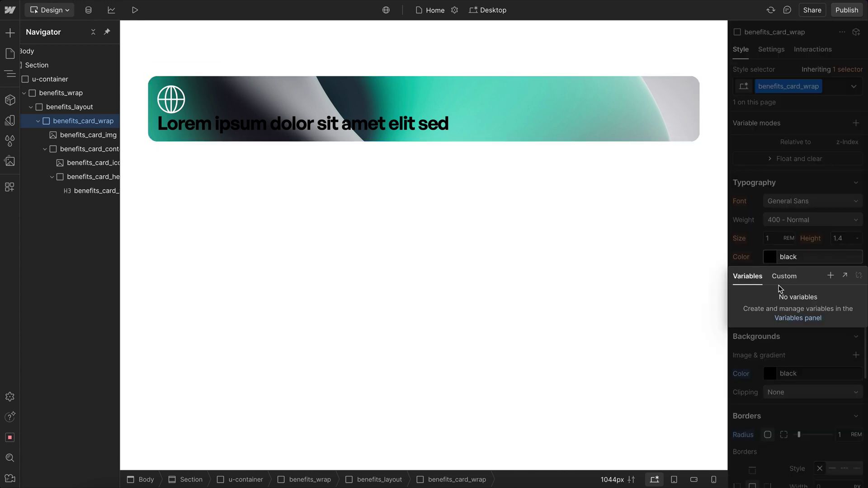
left_click(793, 256)
left_click(768, 261)
left_click(771, 291)
left_click(733, 272)
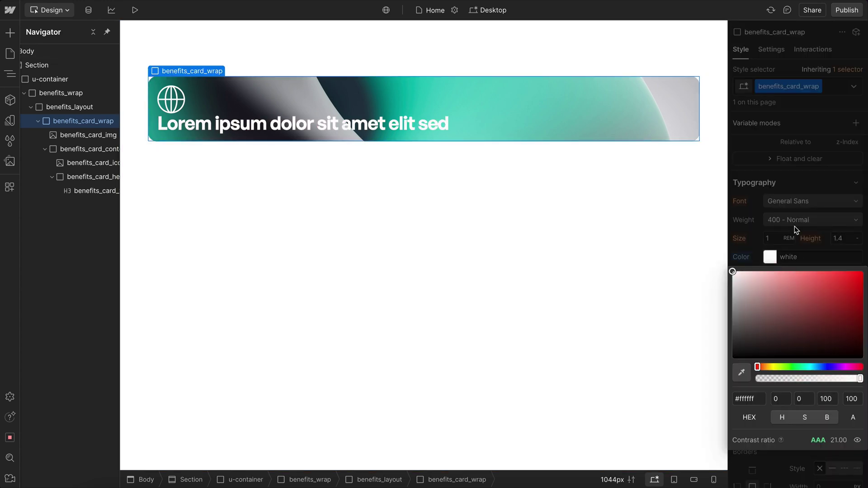
key("Escape")
Step: Set the opacity of benefits_card_img to 80% so the black background darkens it
left_click(86, 134)
scroll(788, 362, "down", 3)
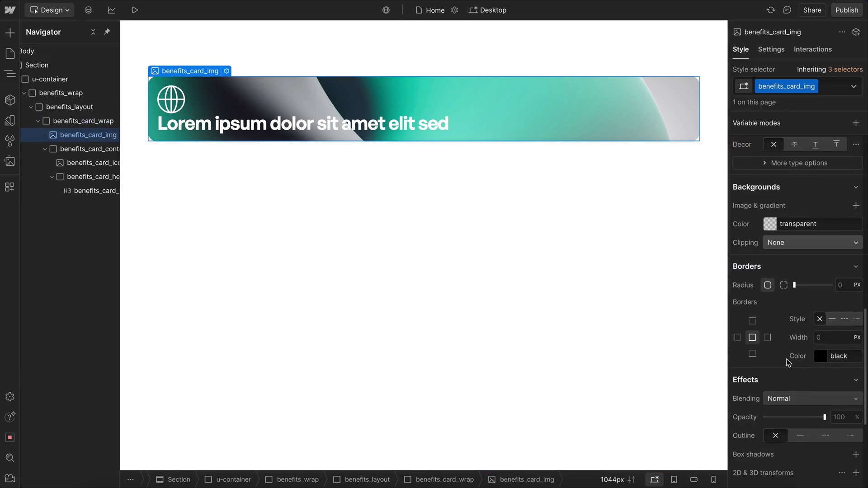
scroll(787, 361, "down", 1)
left_click(840, 379)
type("80")
key("Return")
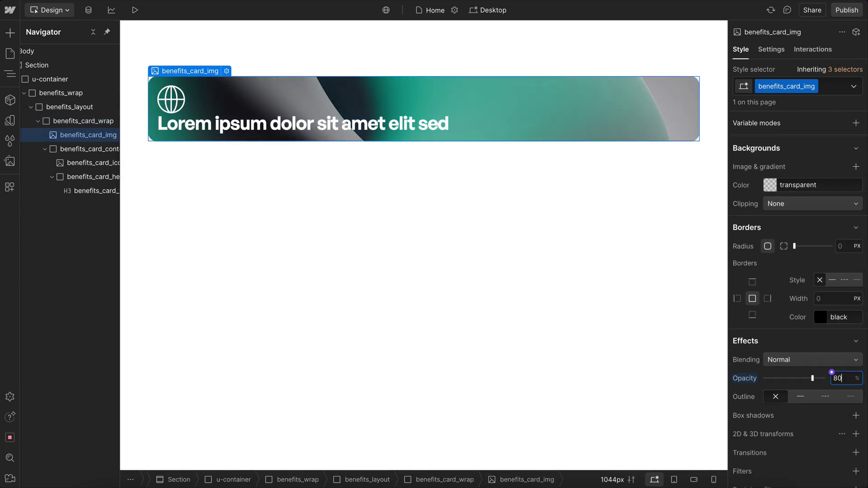
Step: Add a div block inside benefits_card_header, below the heading, and give it the class benefits_card_mask_wrap
left_click(89, 177)
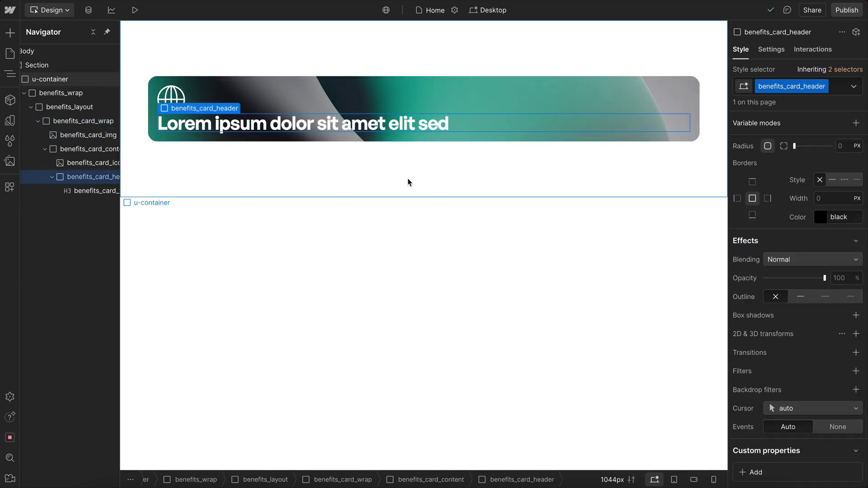
key("ctrl+k")
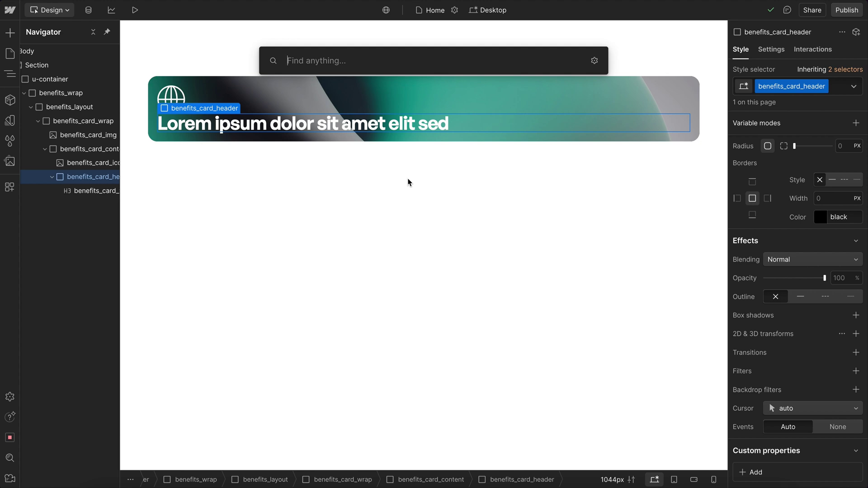
type("div")
key("Return")
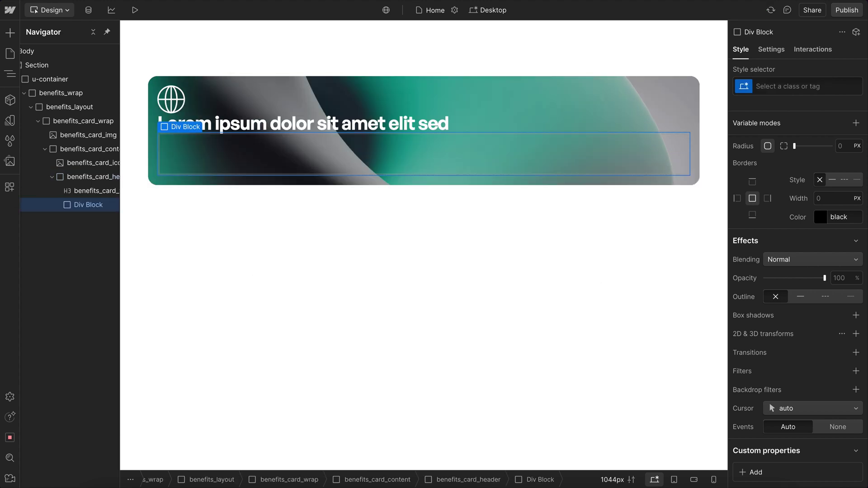
key("ctrl+Return")
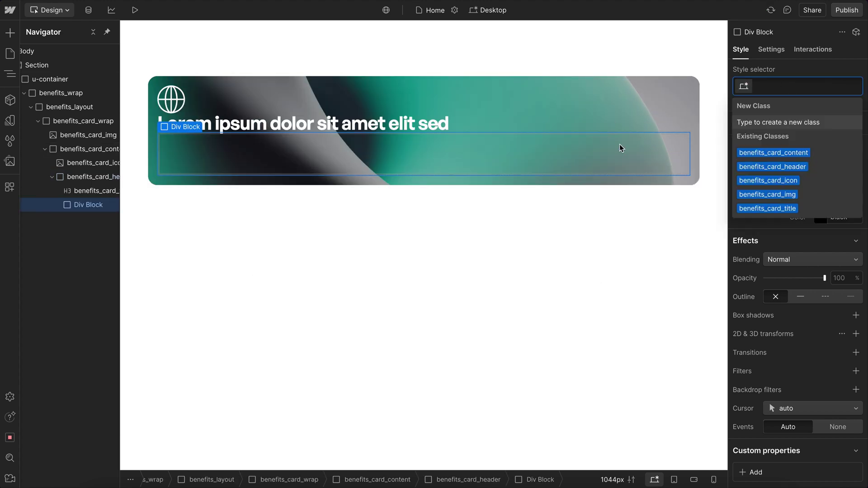
type("benefits_card_mask_wra")
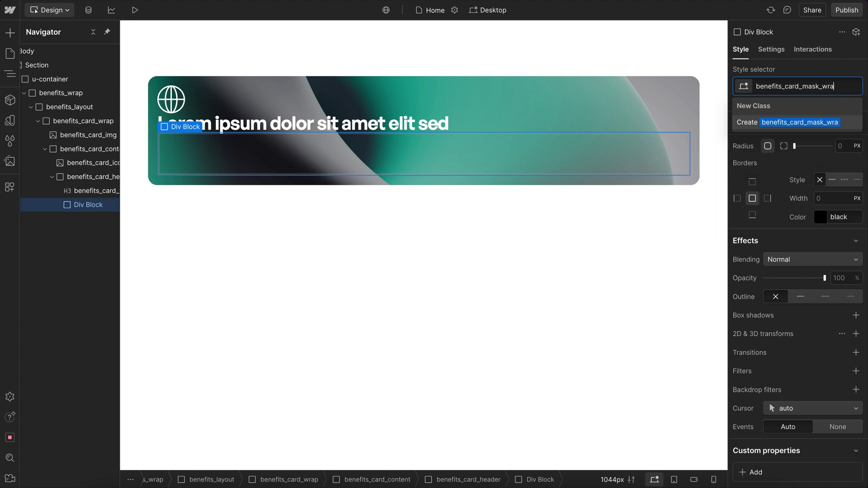
type("p")
key("Return")
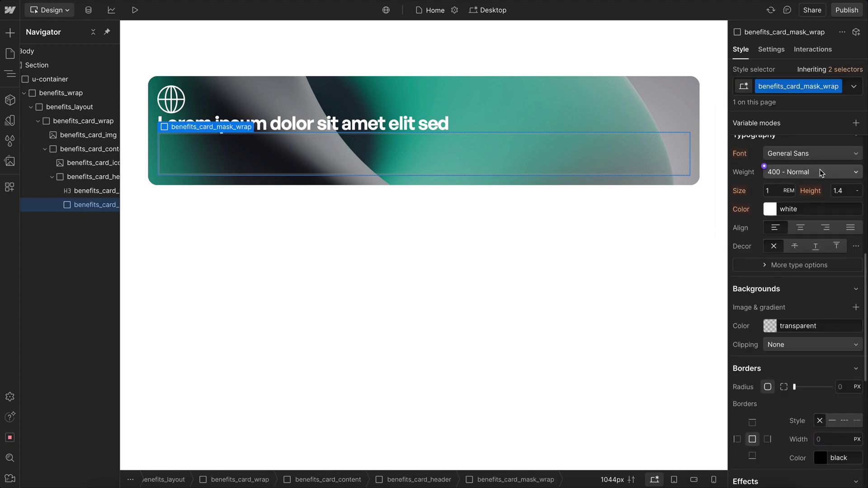
Step: Make benefits_card_mask_wrap a grid with one column and one row, and reset its gap
left_click(820, 166)
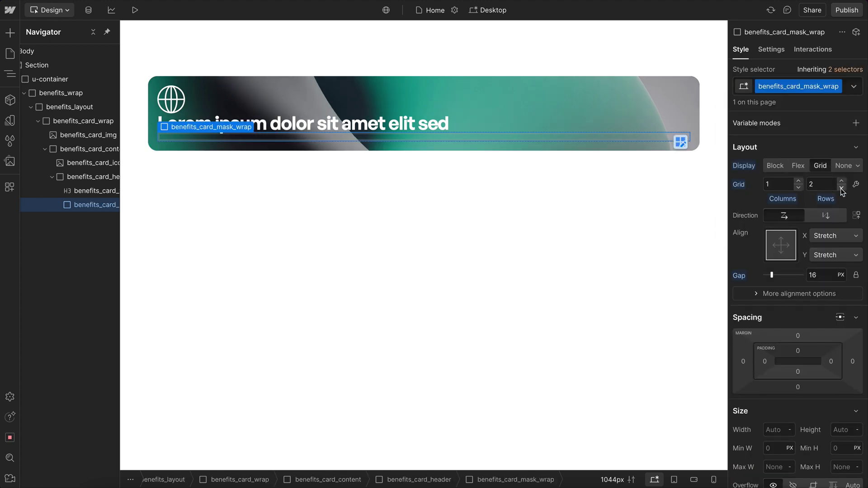
left_click(842, 187)
left_click(734, 274)
left_click(751, 293)
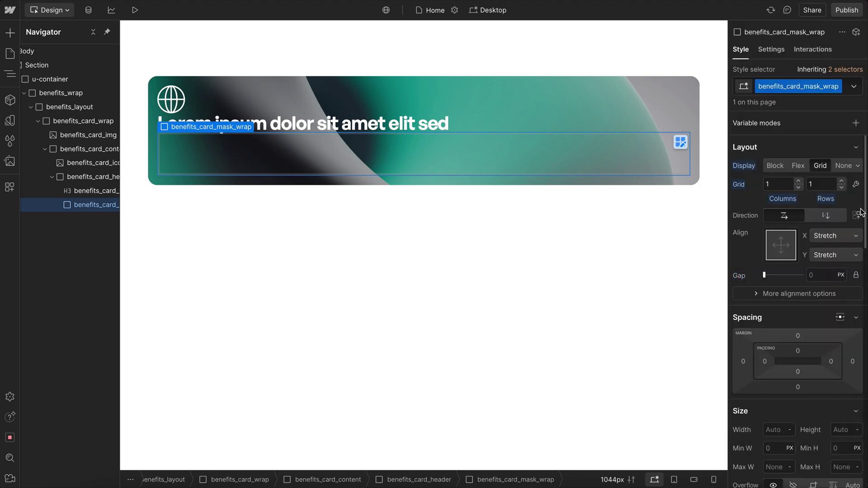
Step: Try row sizes of 0.25fr and 1fr in the grid settings of benefits_card_mask_wrap, and undo the last change
left_click(856, 184)
left_click(790, 130)
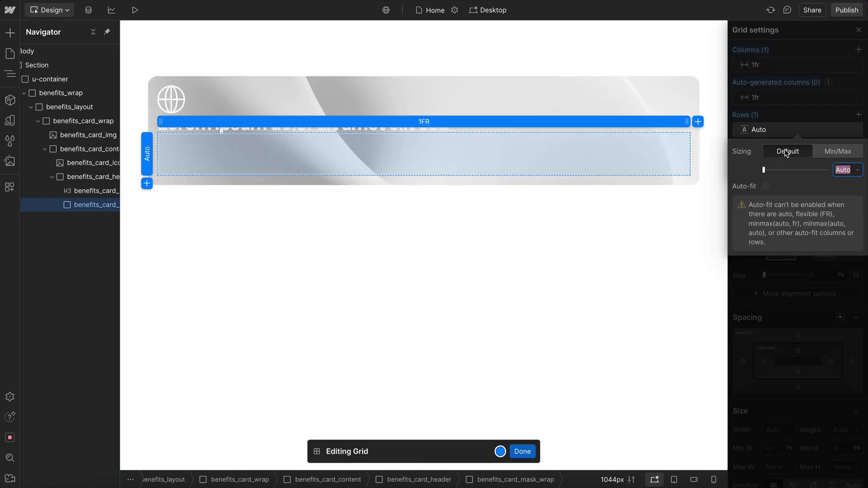
type("0.25")
key("Return")
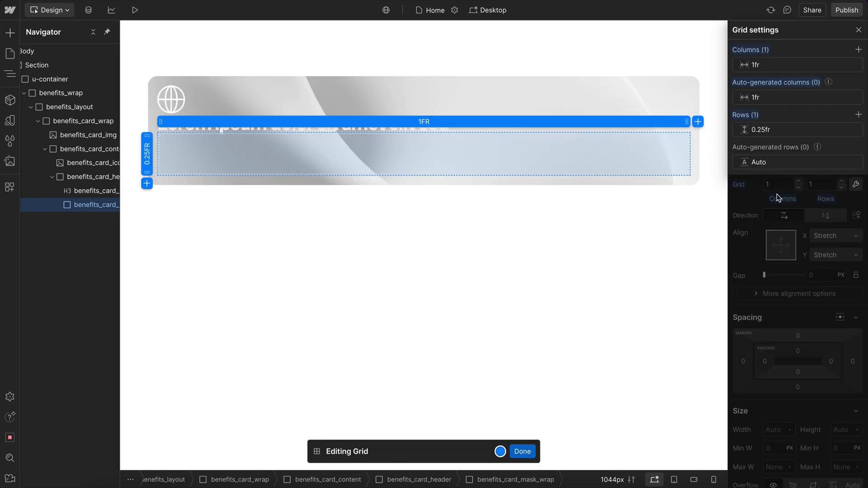
left_click(782, 131)
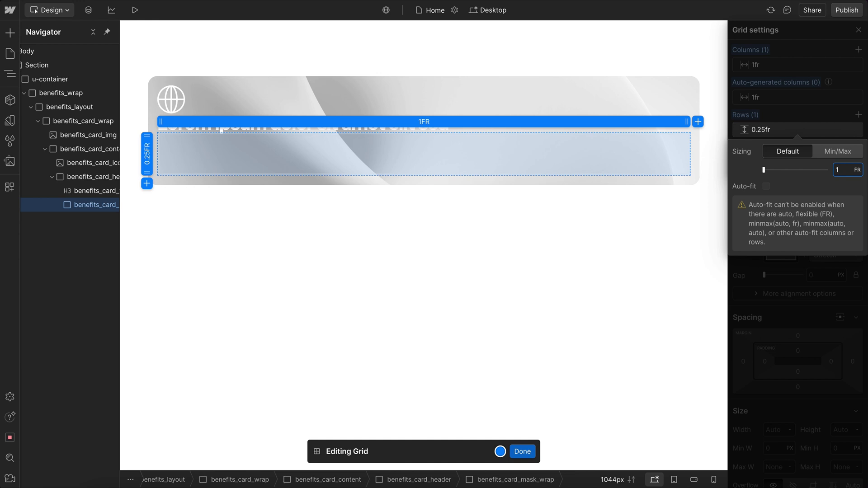
type("1")
key("Return")
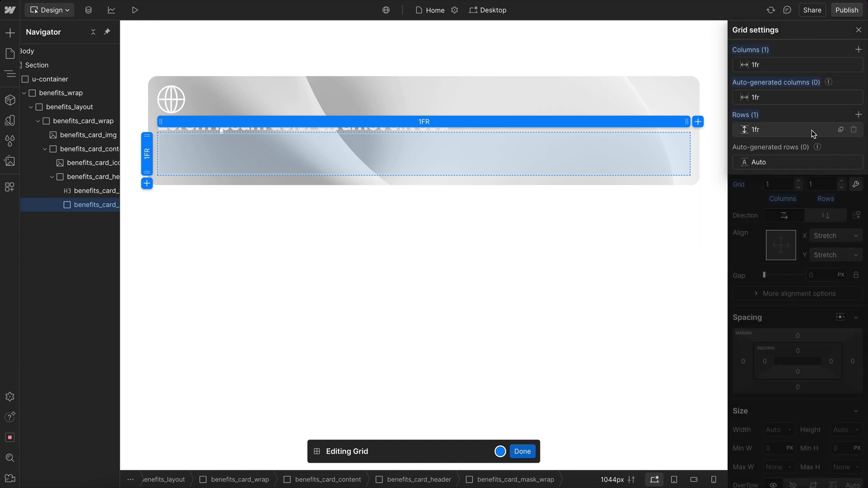
left_click(811, 131)
key("ctrl+z")
key("Escape")
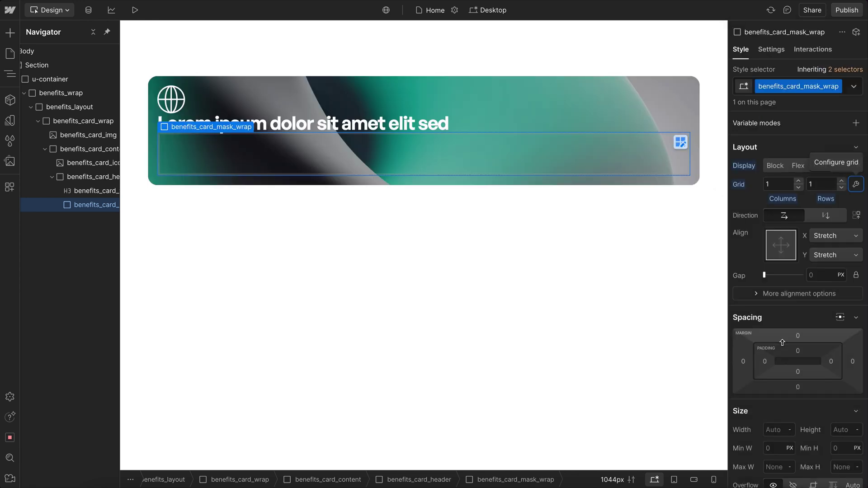
Step: Add the custom property grid-template-rows with the value 0fr to benefits_card_mask_wrap
scroll(783, 346, "down", 10)
left_click(752, 414)
type("g")
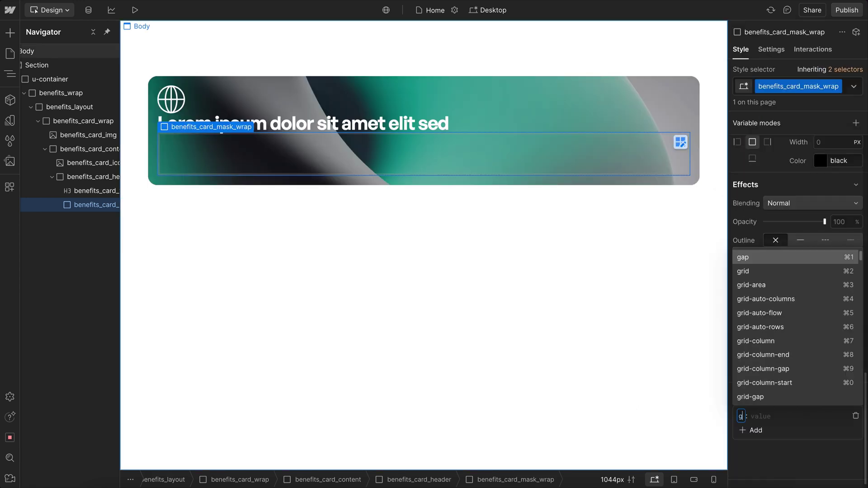
type("rid-template-r")
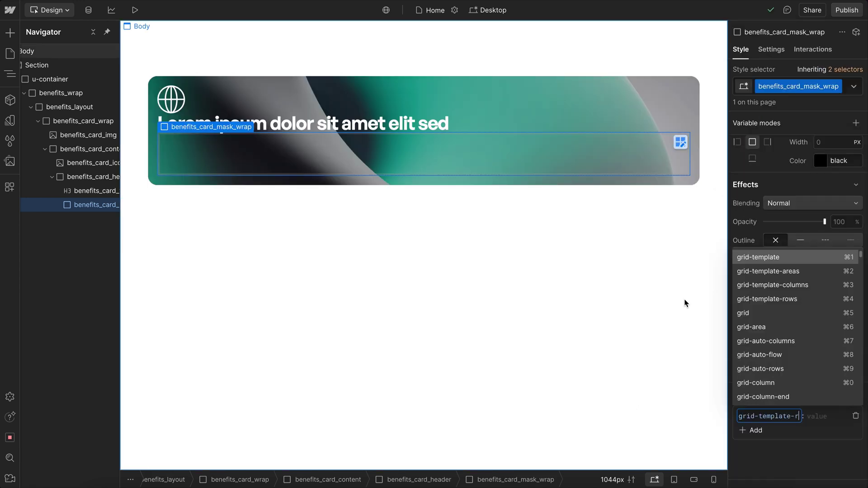
key("Down")
key("Down")
key("Down")
key("Return")
type("0fr")
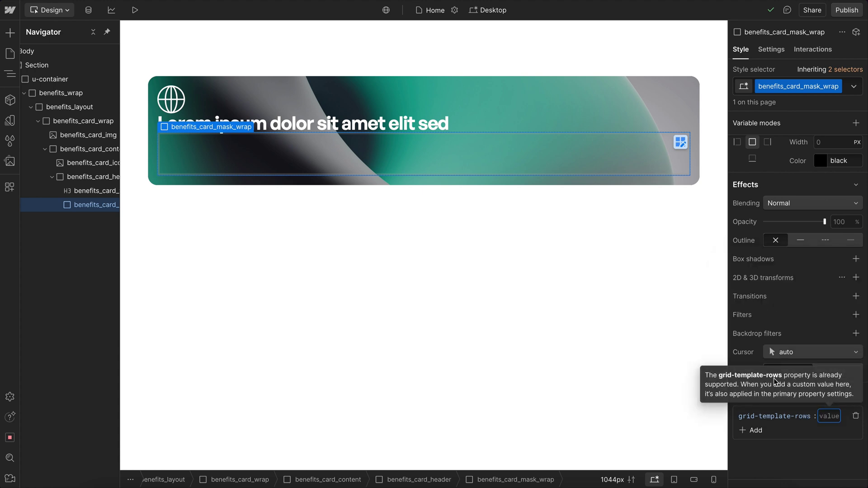
key("Return")
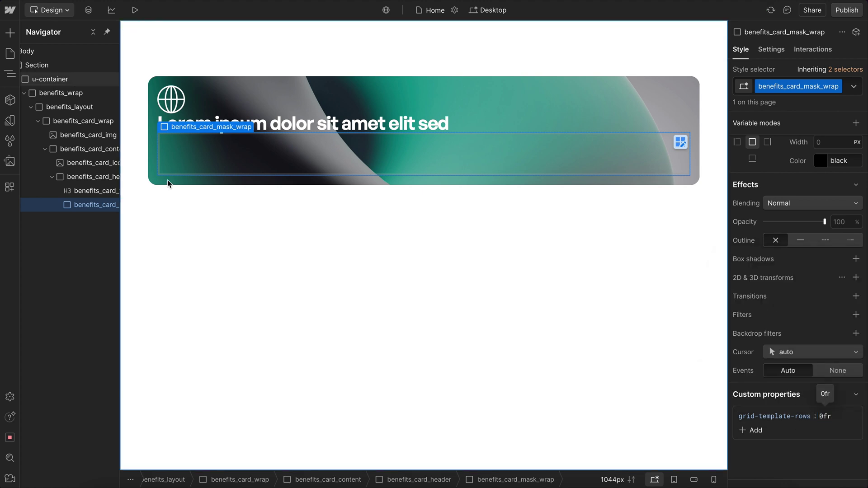
Step: Add a div block inside benefits_card_mask_wrap and place a paragraph element inside that div block
key("ctrl+e")
type("div")
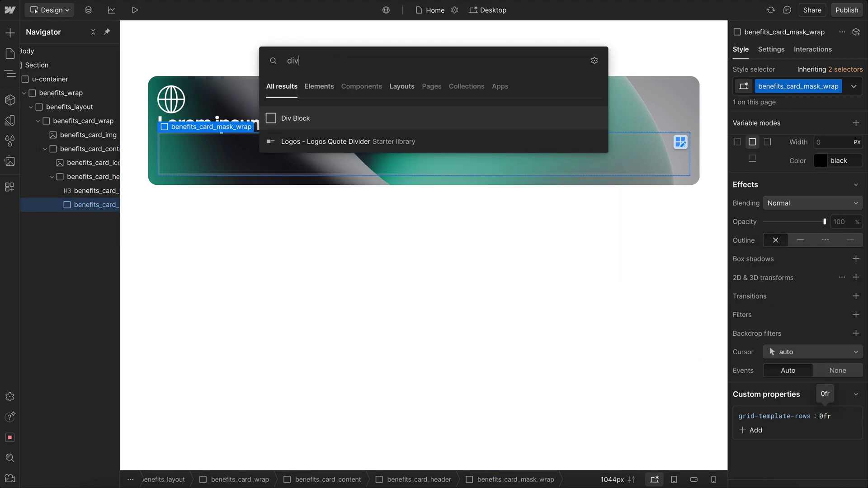
key("Return")
key("ctrl+e")
type("para")
key("Return")
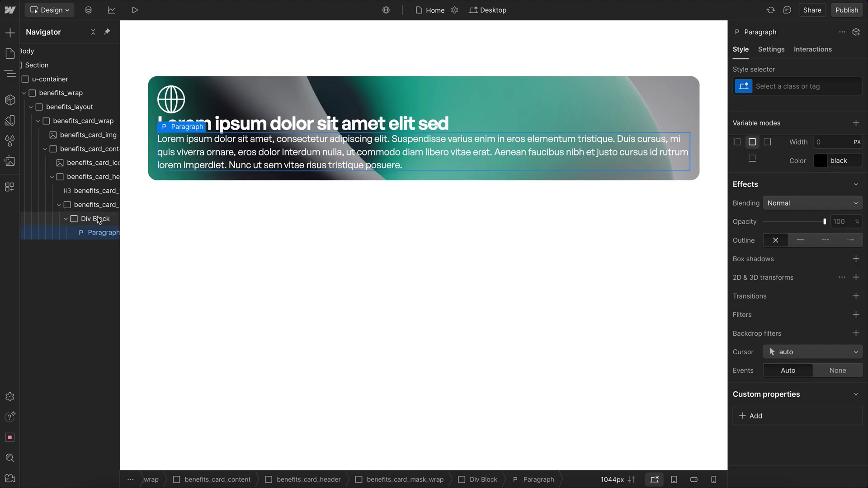
Step: Give the div block inside benefits_card_mask_wrap the class benefits_card_mask_clip and set its overflow to hidden
left_click(104, 206)
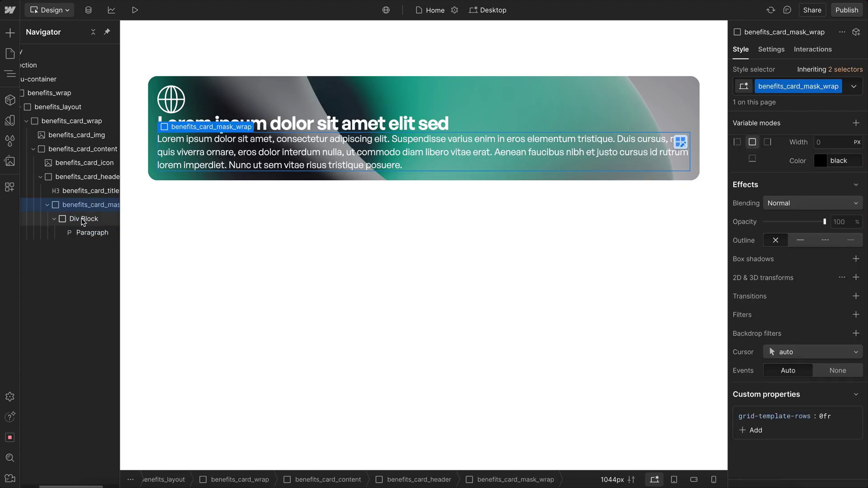
left_click(88, 219)
left_click(825, 89)
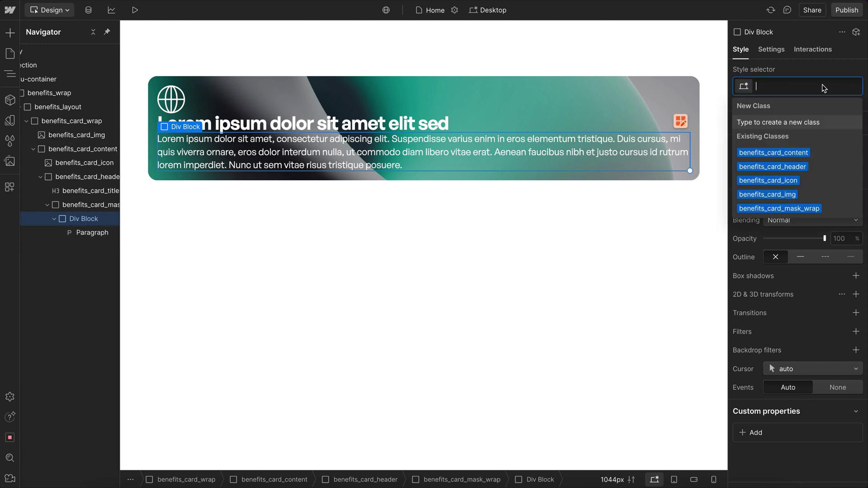
type("benefits_card_mask_")
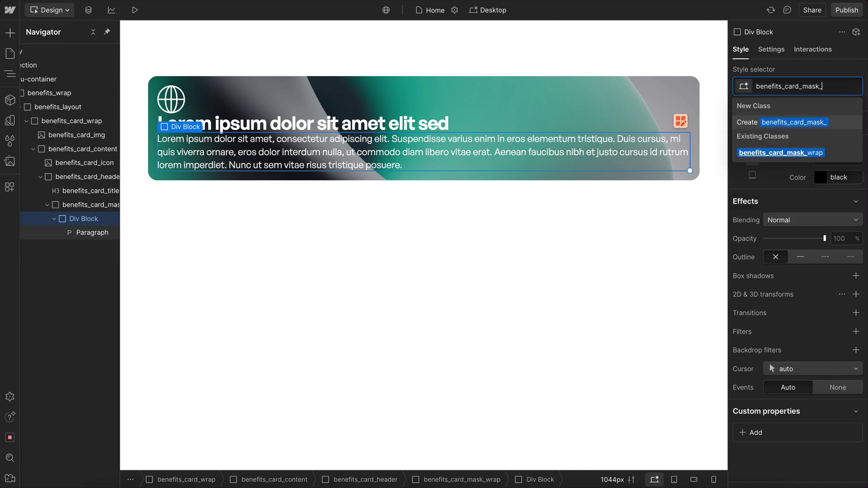
type("clip")
key("Return")
scroll(798, 181, "down", 5)
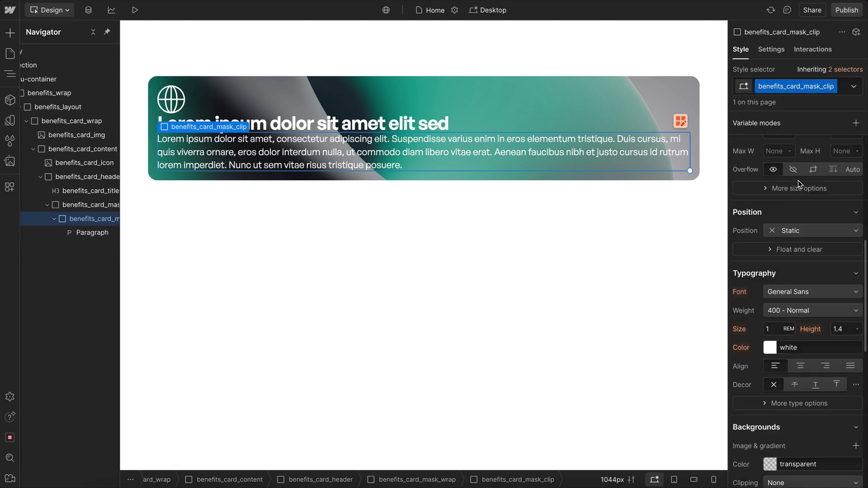
left_click(793, 169)
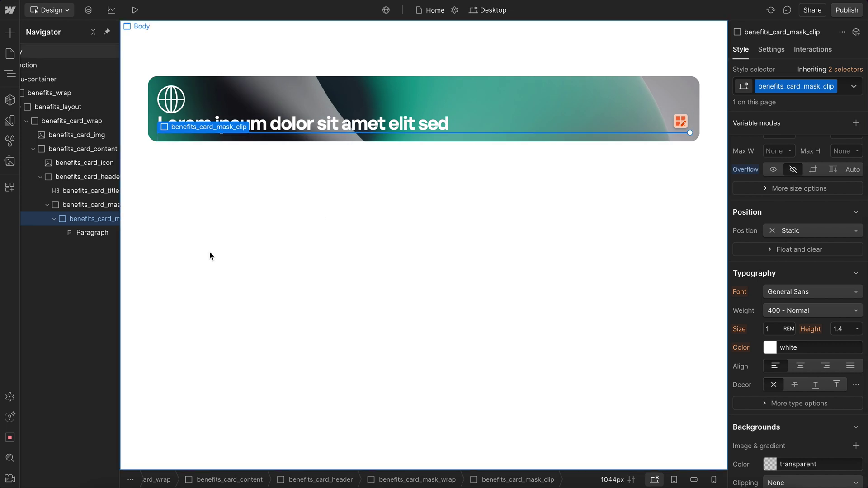
Step: Try a top padding of 1rem on benefits_card_mask_clip, and reset it
scroll(801, 208, "up", 1)
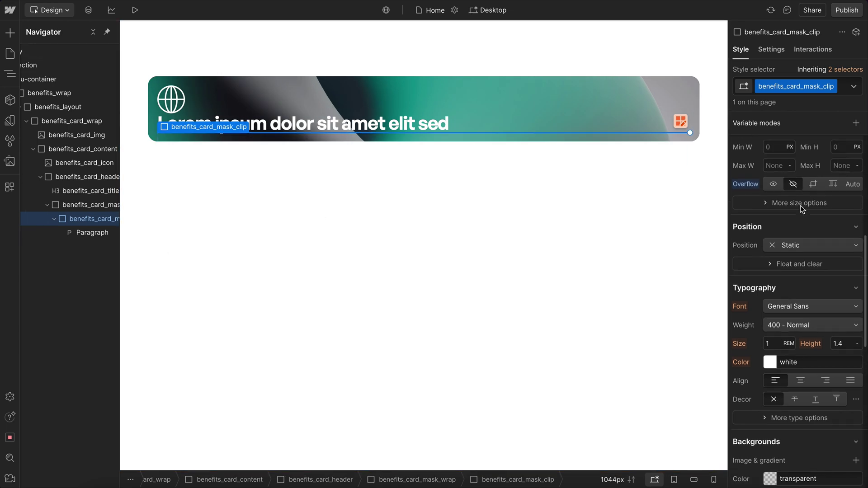
scroll(800, 208, "up", 5)
left_click(799, 222)
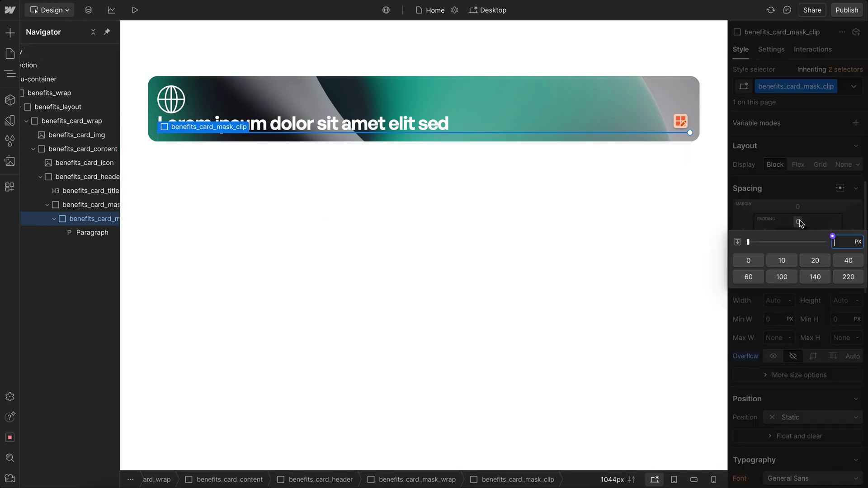
type("1rem")
key("Return")
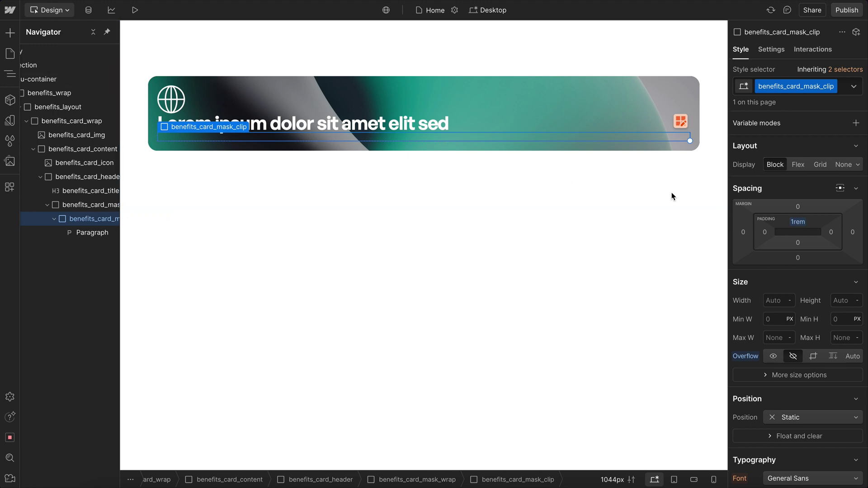
left_click(800, 221, "alt")
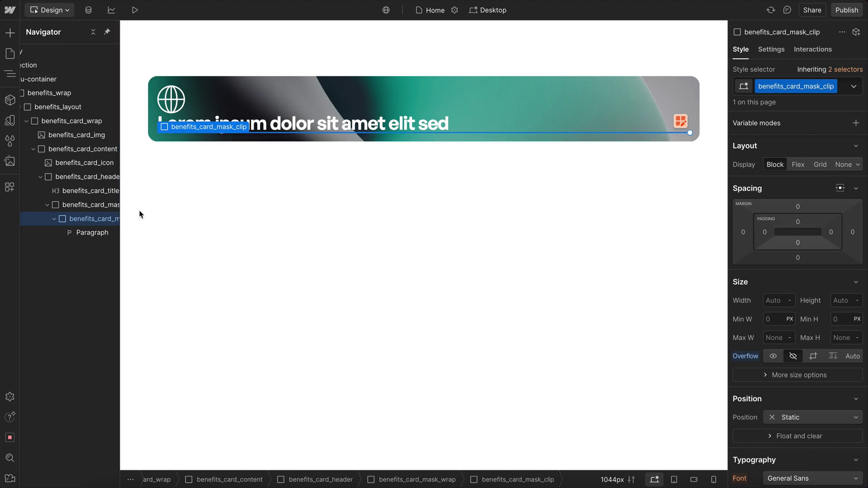
Step: Give the paragraph inside benefits_card_mask_clip the class benefits_card_text
left_click(91, 233)
key("ctrl+Return")
type("benefits_card_mask_")
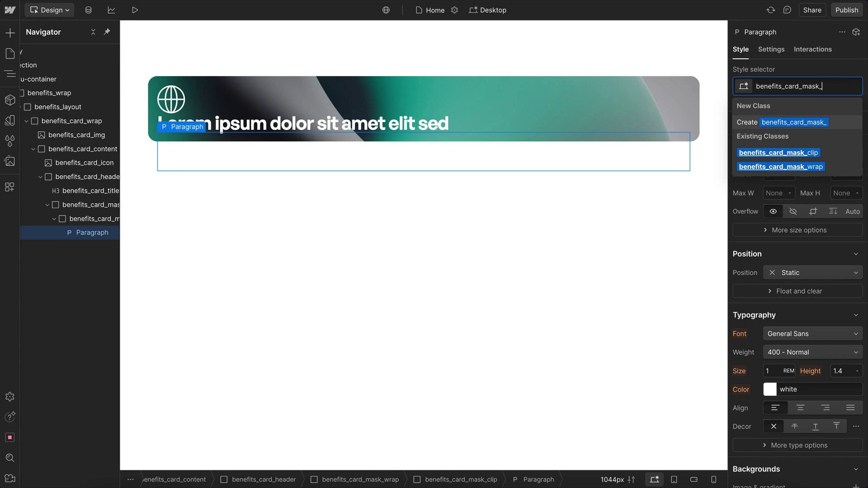
key("BackSpace")
key("BackSpace")
key("BackSpace")
key("BackSpace")
key("BackSpace")
type("text")
key("Return")
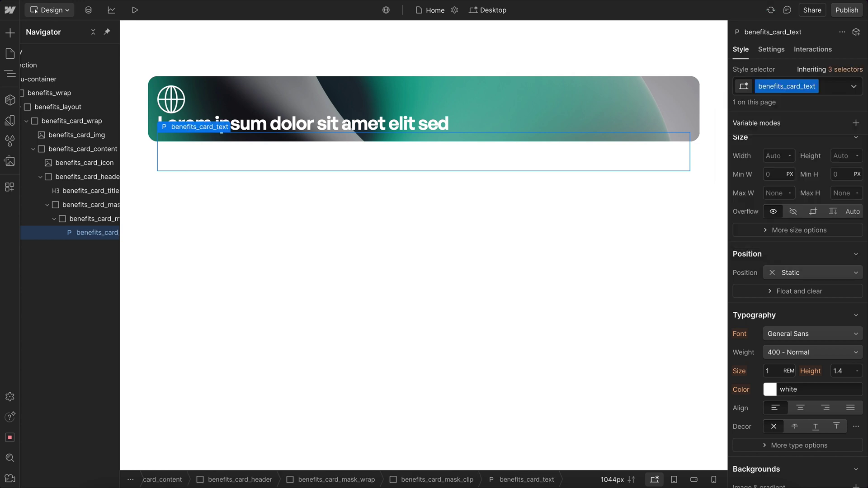
Step: Set the top padding of benefits_card_text to 1rem
scroll(800, 217, "up", 3)
left_click(797, 223)
type("1")
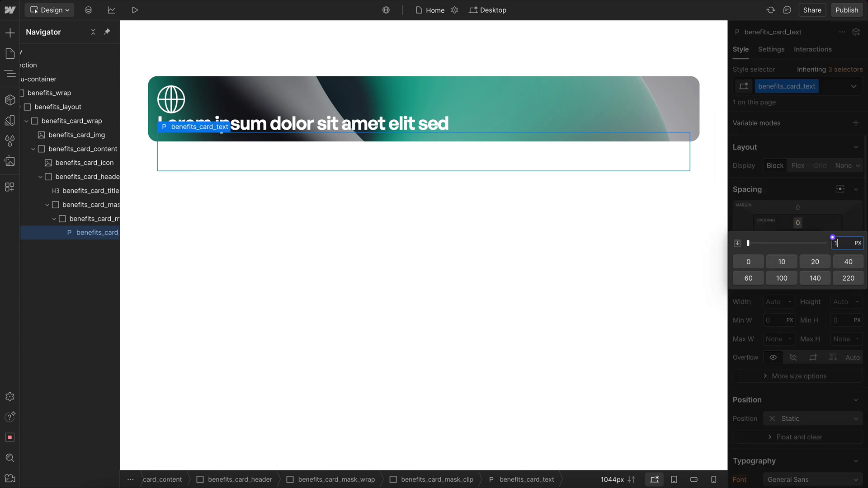
type("rem")
key("Return")
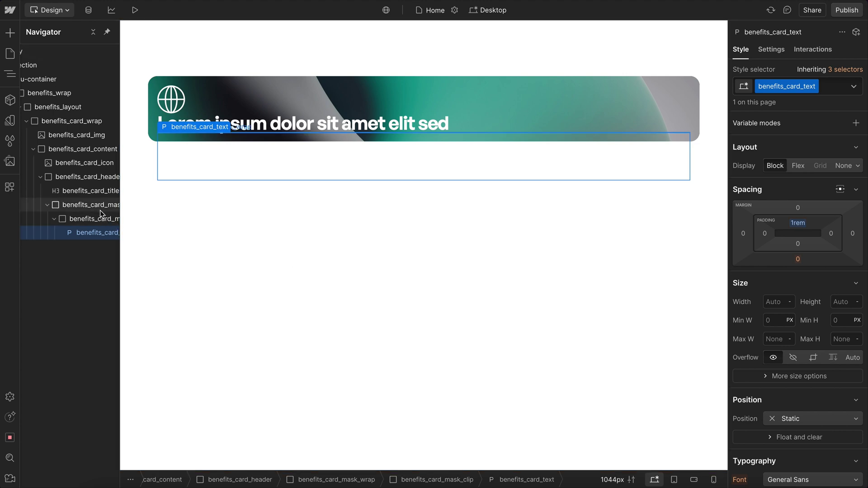
Step: Add a transition on all properties with a duration of 800 ms to benefits_card_mask_wrap
left_click(253, 121)
scroll(769, 271, "down", 10)
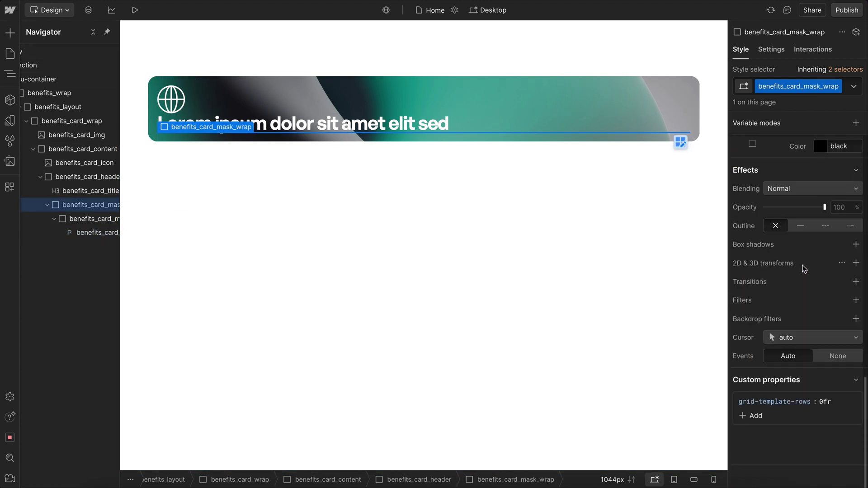
left_click(855, 281)
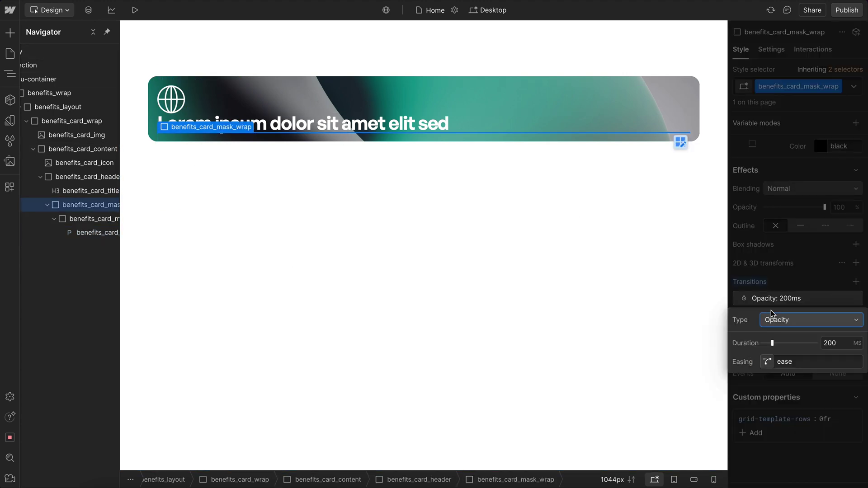
left_click(775, 321)
scroll(768, 339, "down", 7)
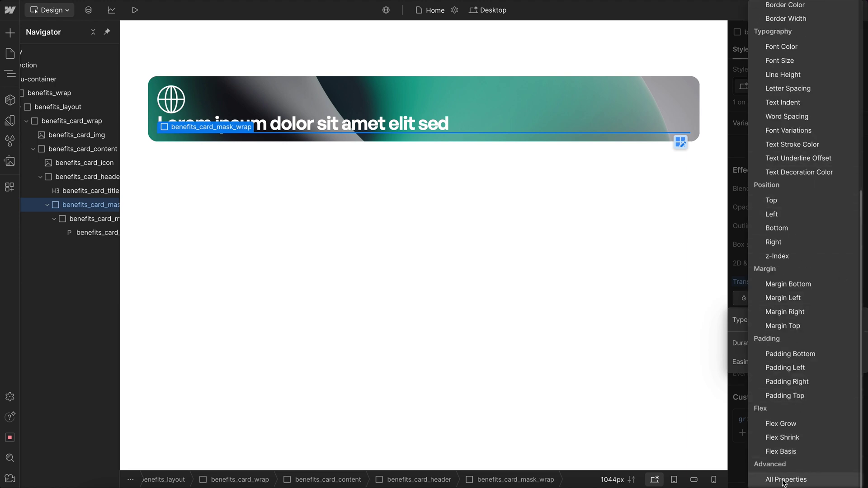
left_click(786, 480)
left_click(846, 345)
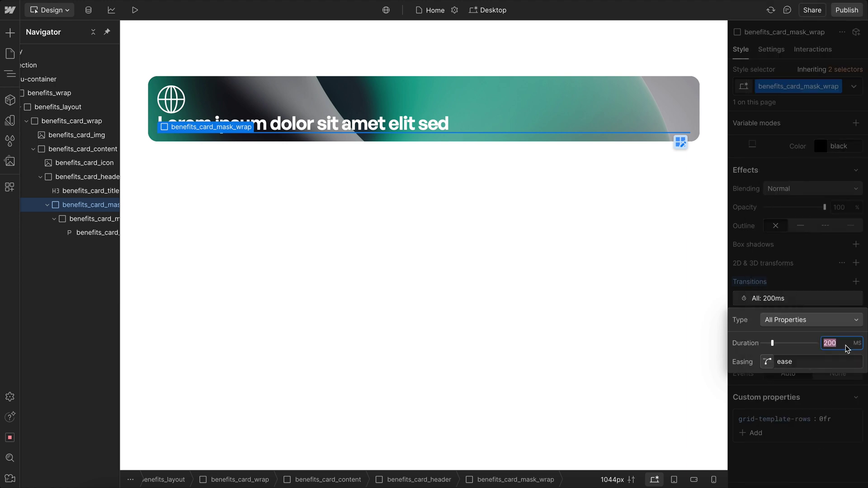
left_click(830, 410)
Step: Test the transition by changing grid-template-rows on benefits_card_mask_wrap to 1fr and back to 0fr
left_click(825, 419)
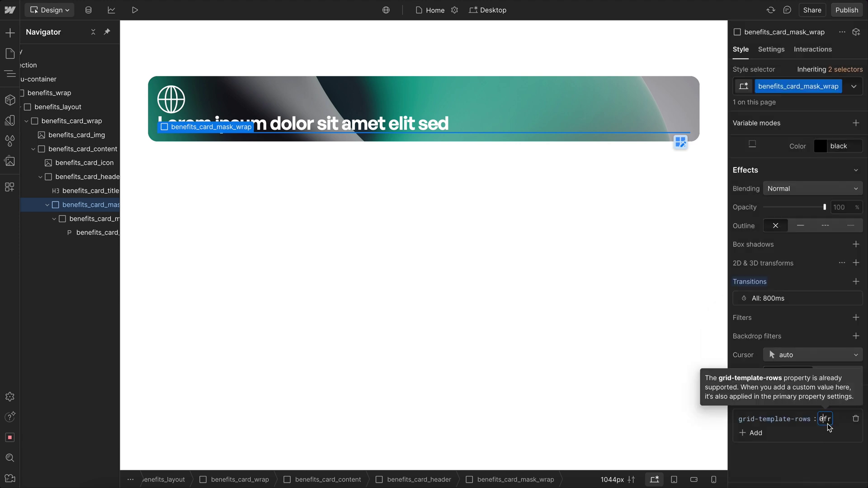
type("1")
key("Return")
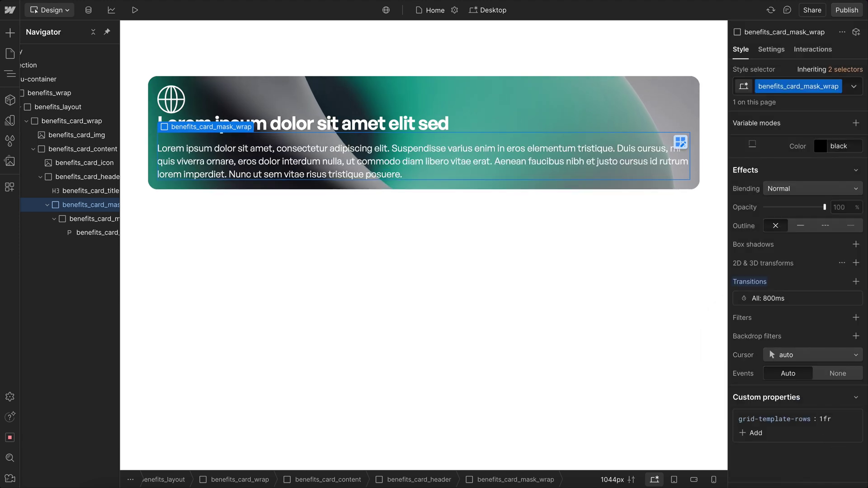
left_click(822, 421)
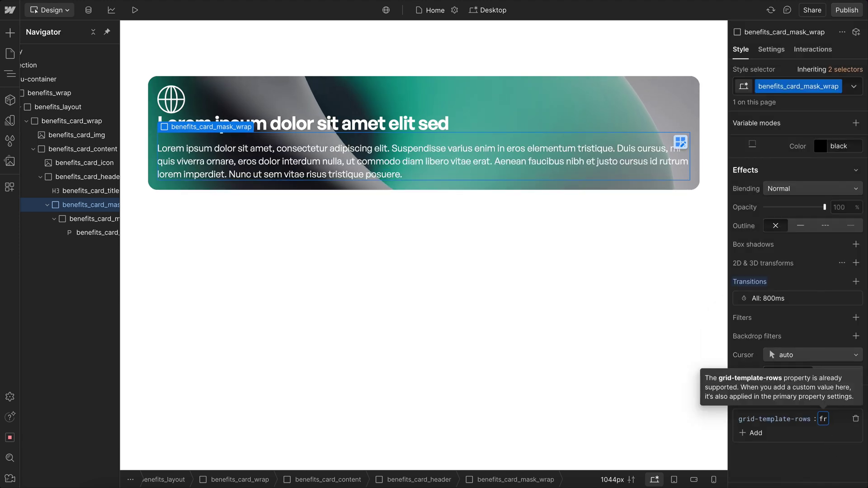
type("0")
key("Return")
Step: Set the duration of the all-properties transition on benefits_card_mask_wrap to 300 ms
left_click(811, 300)
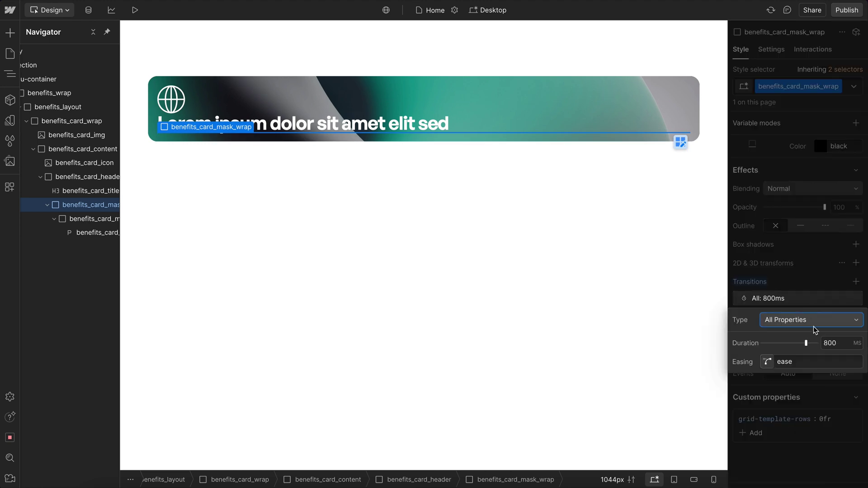
left_click(831, 346)
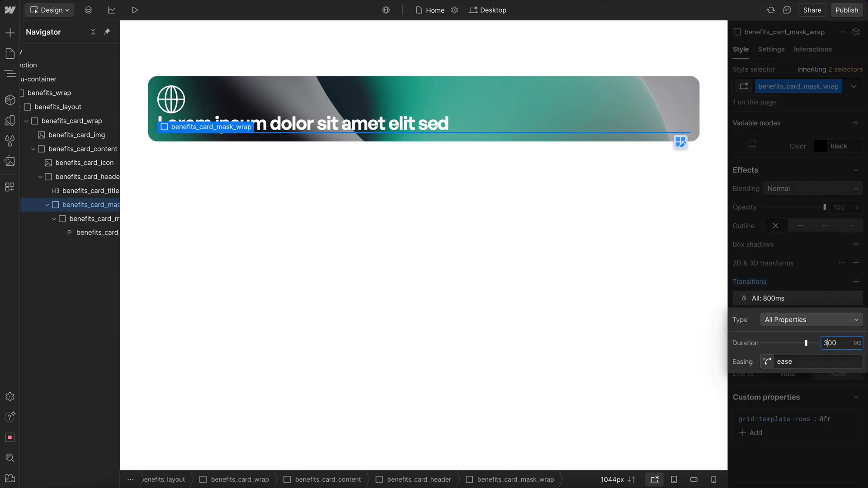
left_click(830, 409)
Step: Set the grid-template-rows custom property of benefits_card_mask_wrap to 1fr
left_click(825, 423)
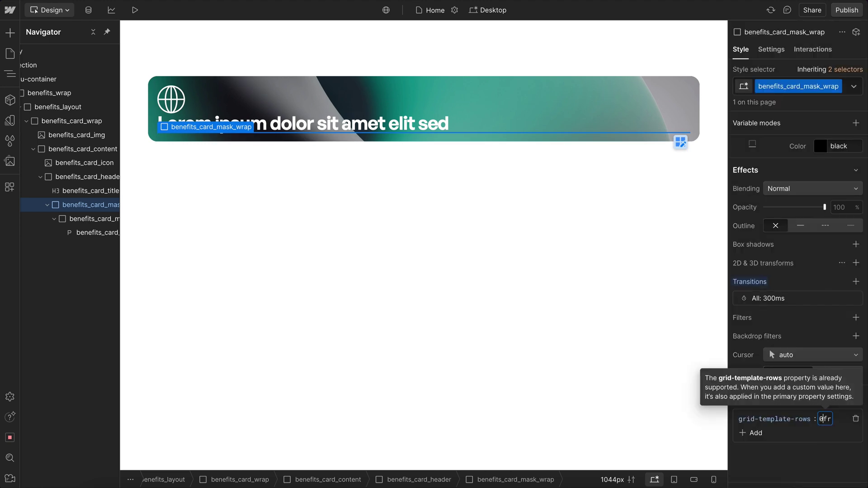
key("BackSpace")
type("1")
key("Return")
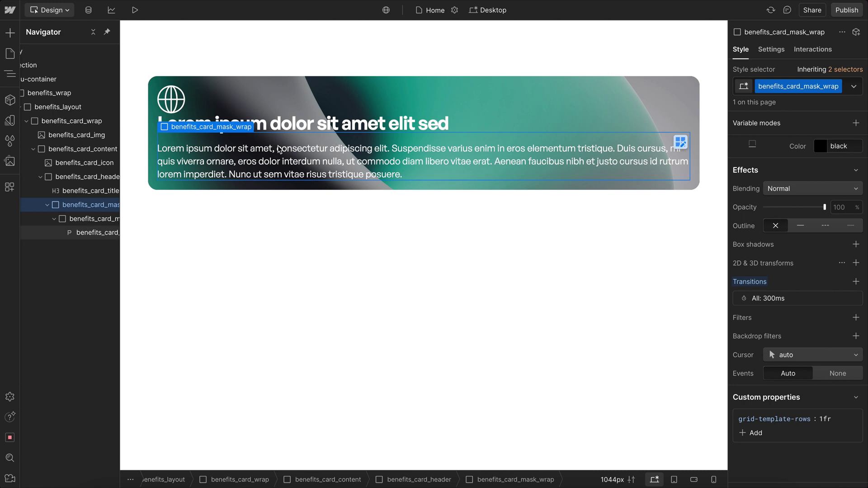
Step: Insert a Button component directly after the benefits_card_text paragraph
left_click(279, 151)
key("ctrl+k")
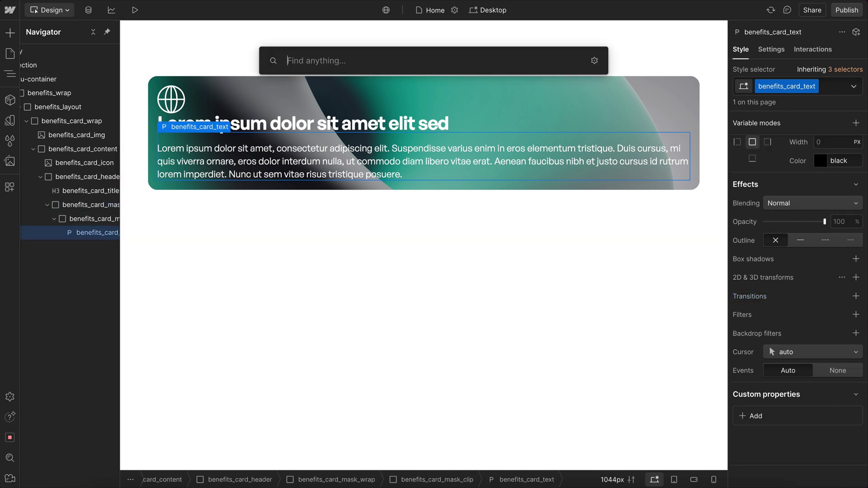
type("but")
key("Down")
key("Return")
Step: Give benefits_card_text a bottom margin of 1rem and a top padding of 0.7rem
left_click(112, 234)
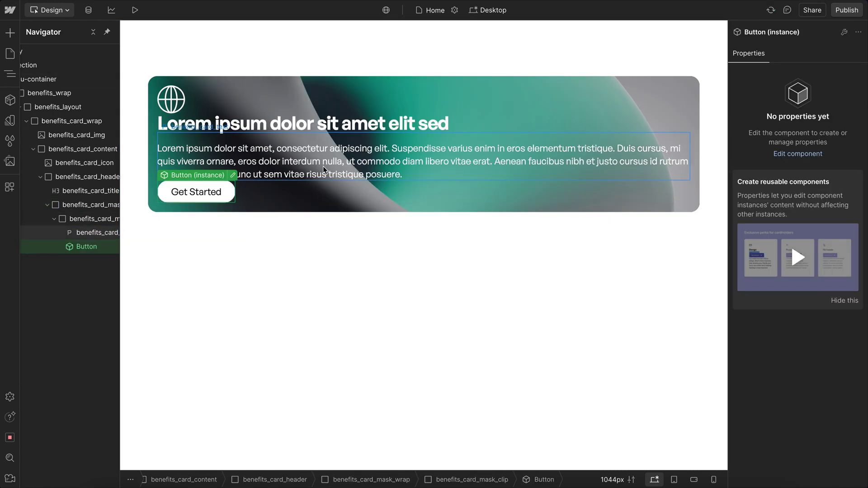
left_click(798, 260)
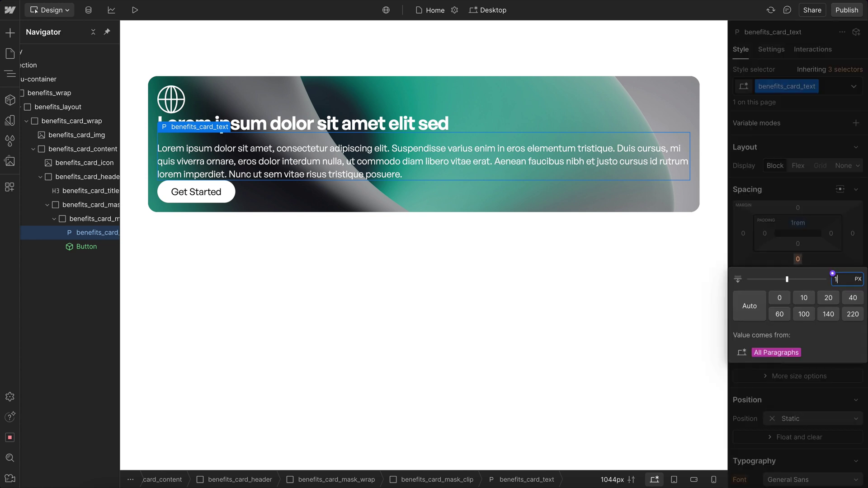
type("1")
key("Return")
left_click(798, 224)
type("0.7")
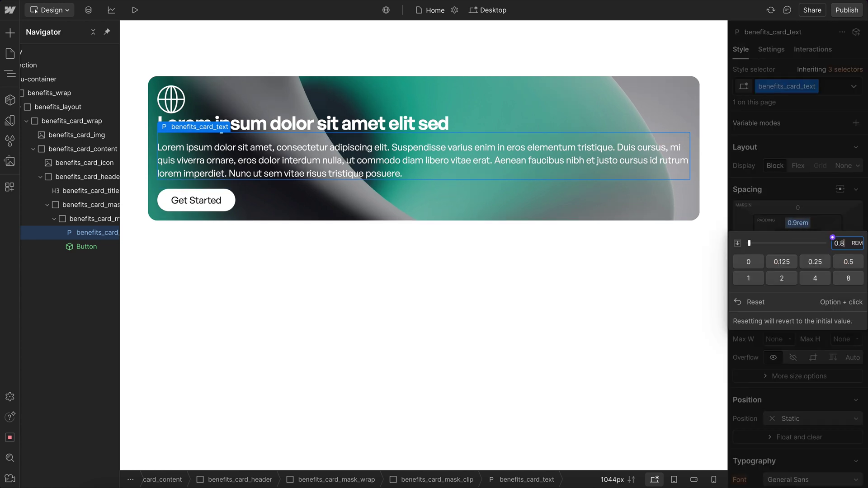
left_click(560, 257)
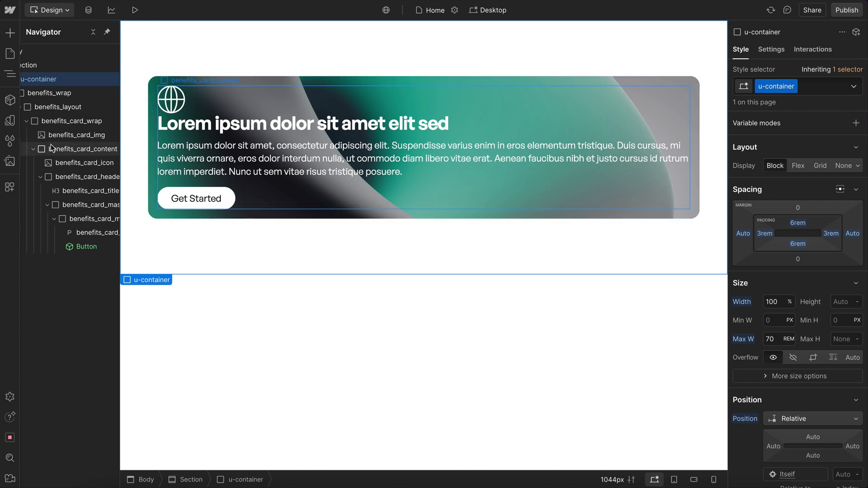
Step: Duplicate benefits_card_wrap twice to make a row of three cards
left_click(62, 122)
key("ctrl+d")
key("ctrl+d")
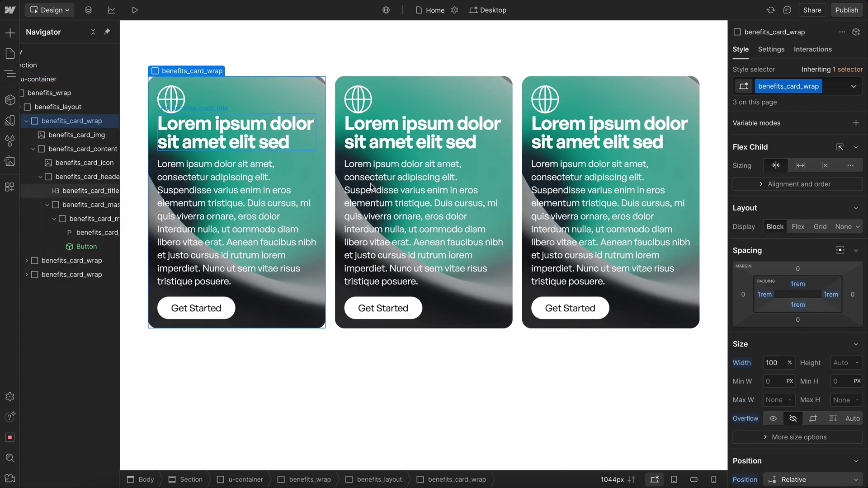
Step: Shorten the paragraphs so the second card's text ends at "Duis cursus" and the third card's at "ut commodo diam"
double_click(431, 272)
left_click_drag(433, 275, 494, 206)
key("BackSpace")
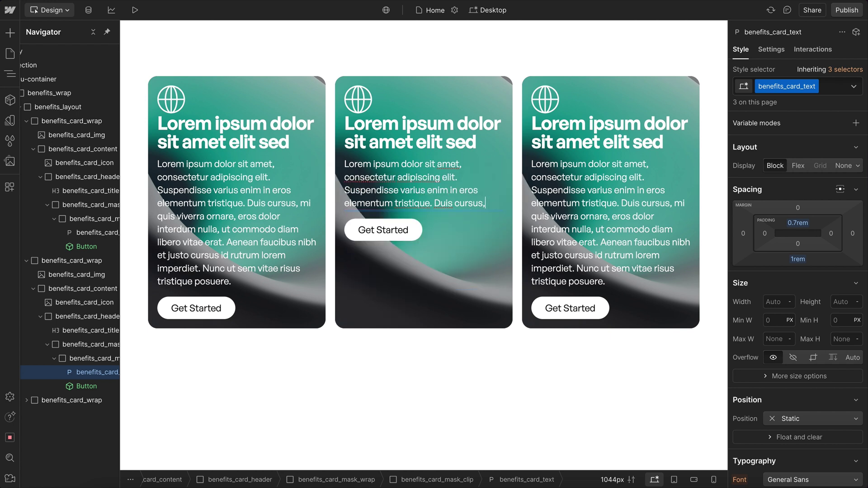
double_click(624, 281)
left_click_drag(624, 281, 533, 242)
key("BackSpace")
left_click(599, 290)
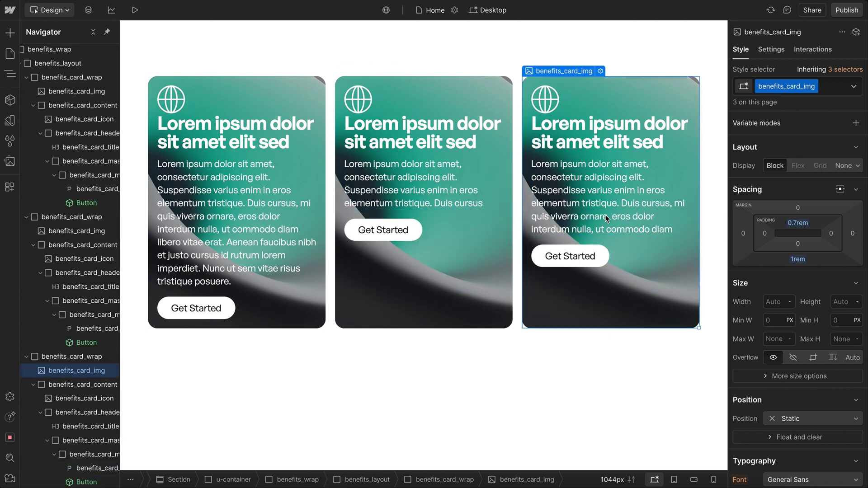
Step: Set benefits_card_content to a vertical flex layout with its items vertically spaced between
left_click(93, 31)
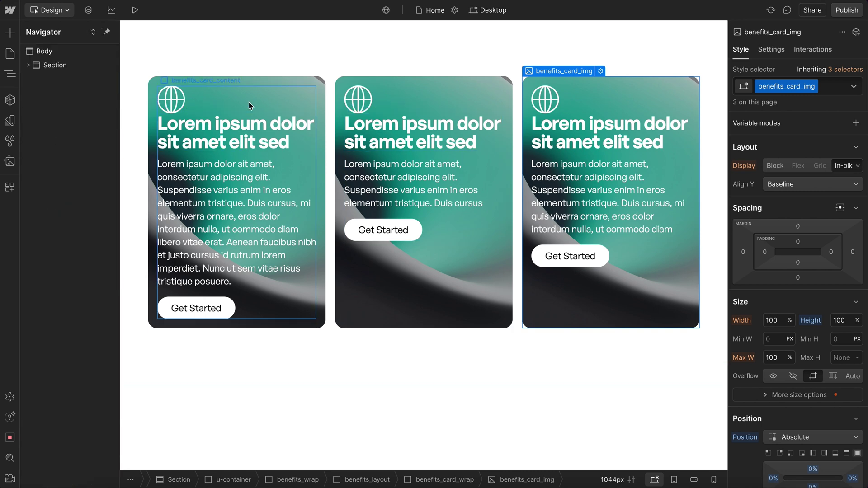
left_click(245, 90)
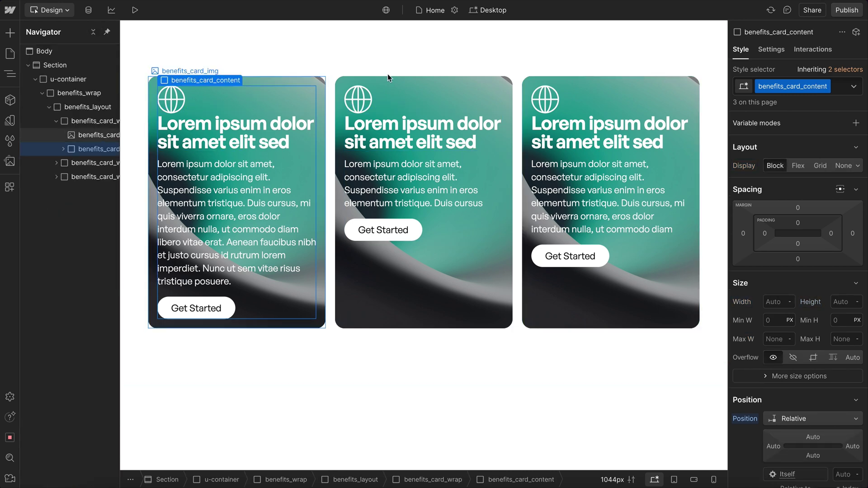
left_click(418, 94)
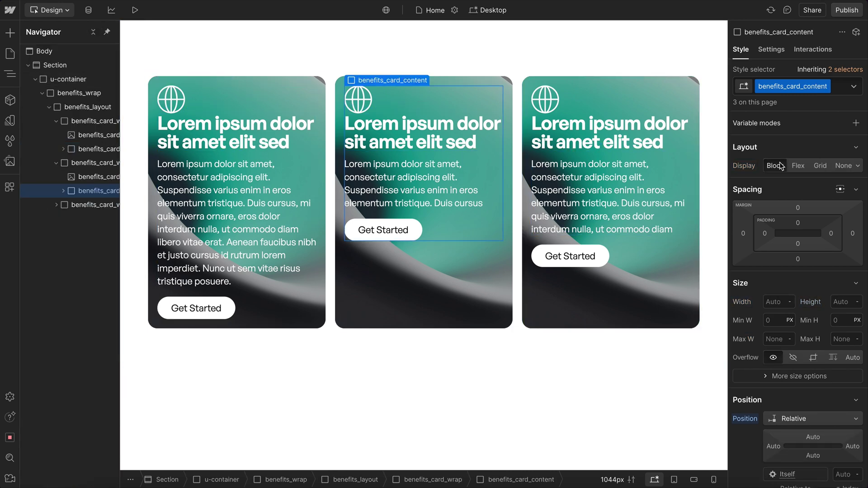
left_click(798, 165)
left_click(812, 183)
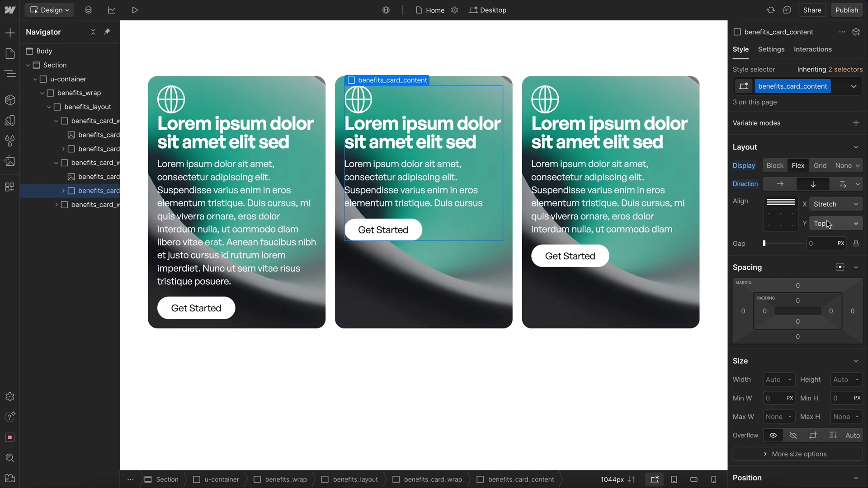
left_click(836, 224)
left_click(831, 271)
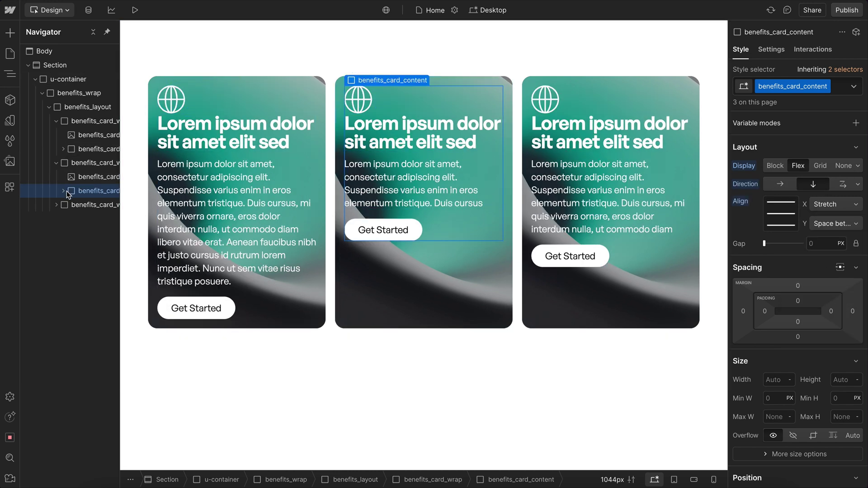
Step: Set benefits_card_wrap to a vertical flex layout
left_click(91, 163)
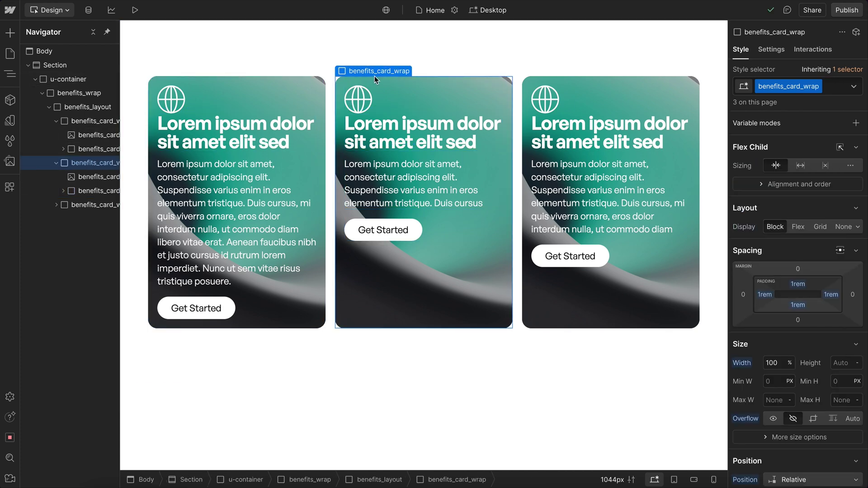
left_click(798, 226)
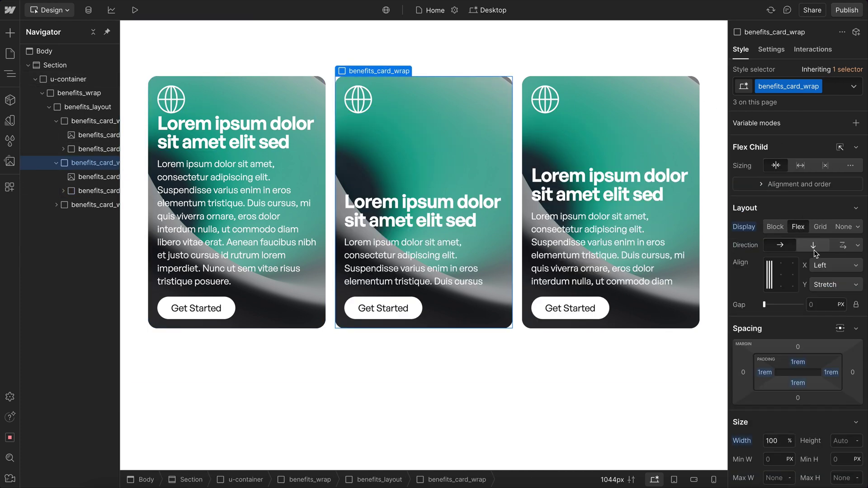
left_click(812, 245)
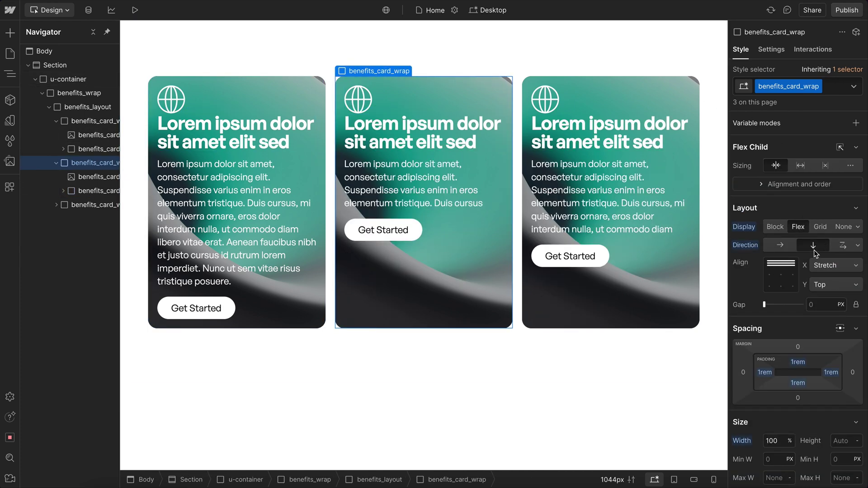
Step: Make benefits_card_content grow to fill the card's height and give it a 2rem gap
left_click(92, 192)
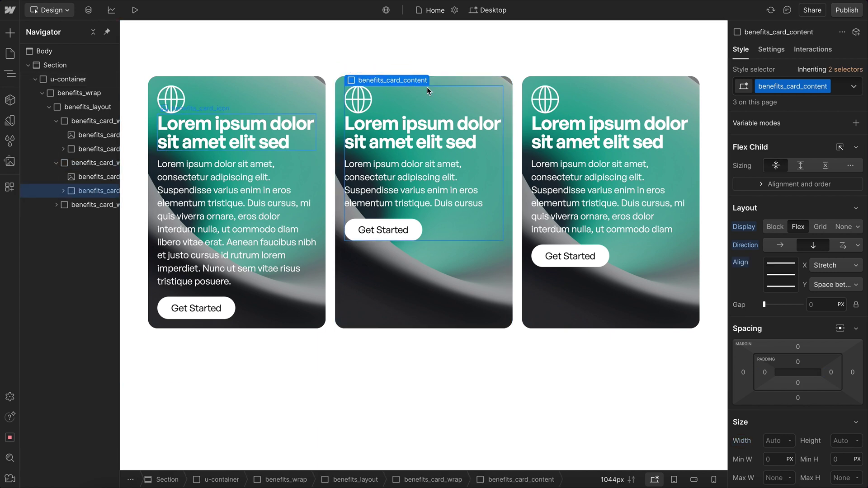
left_click(803, 168)
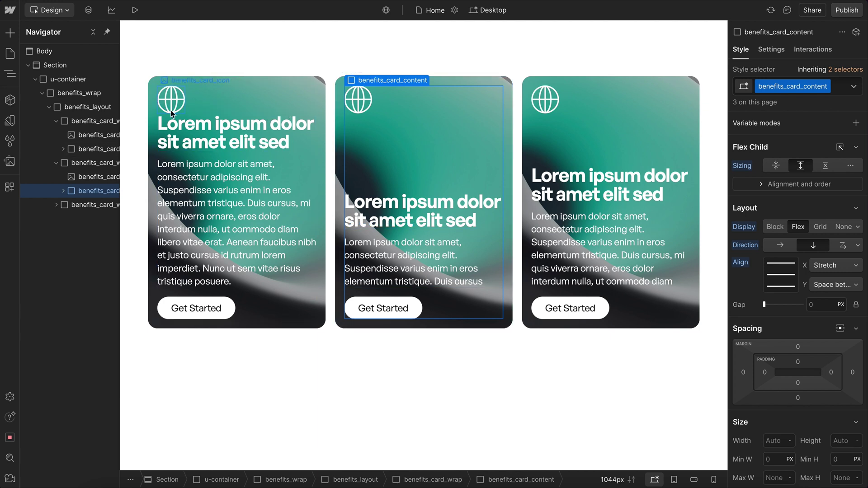
left_click(823, 308)
type("2rem")
key("Return")
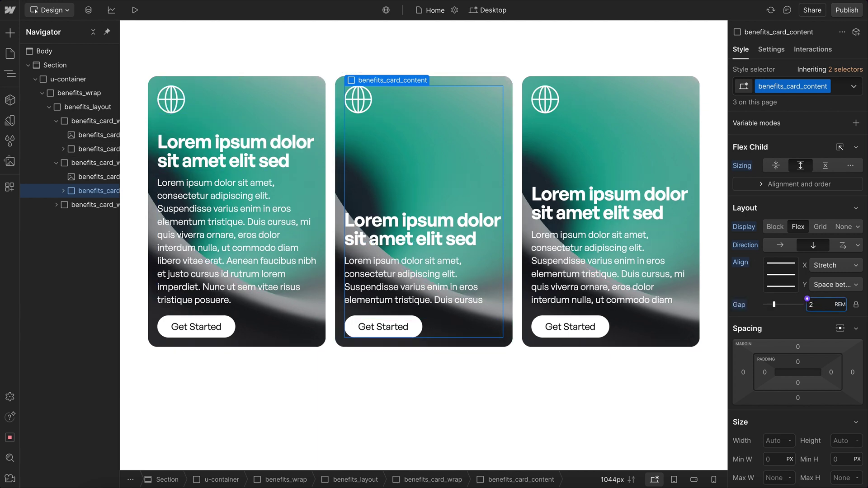
Step: Delete the second and third cards so only the first benefits_card_wrap remains
left_click(608, 84)
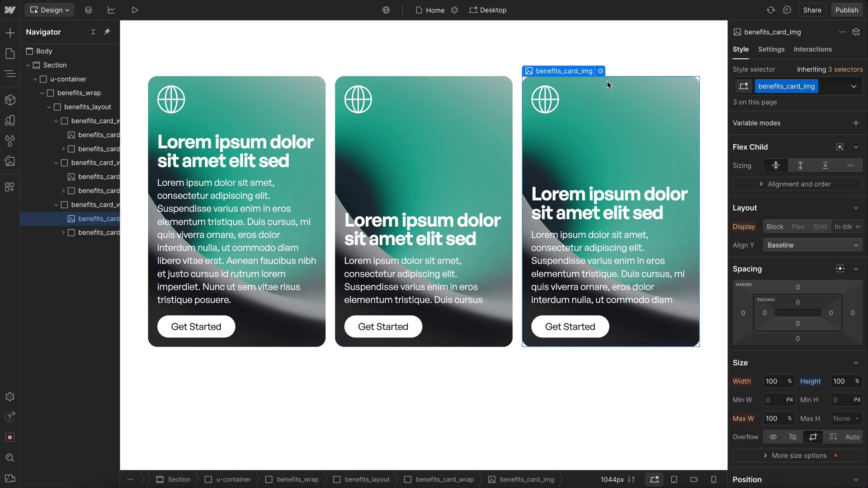
key("Delete")
key("Delete")
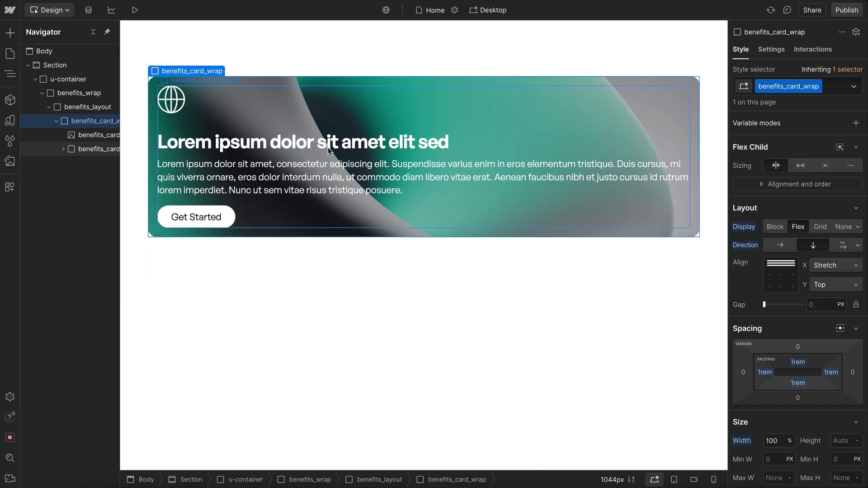
Step: Shorten the remaining card's paragraph so it ends at "Suspendisse varius enim in eros"
double_click(409, 187)
left_click_drag(528, 164, 584, 204)
key("BackSpace")
left_click(385, 87)
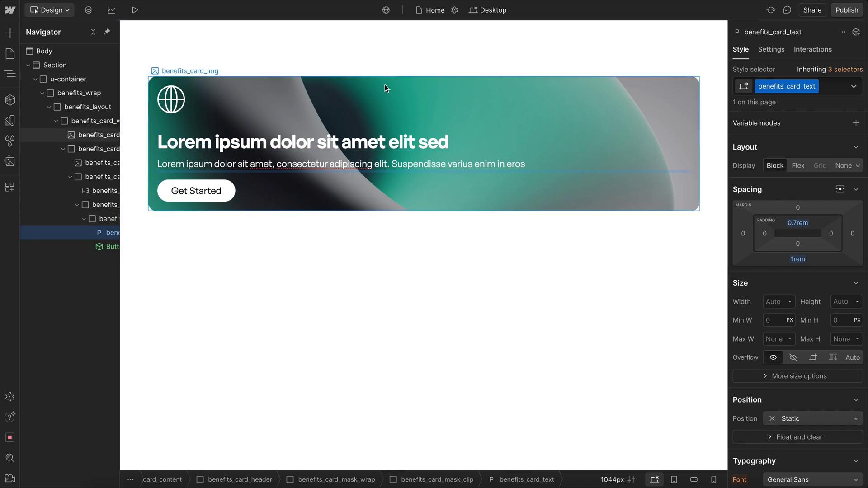
Step: Create a component named "Card" from benefits_card_wrap
key("ctrl+Up")
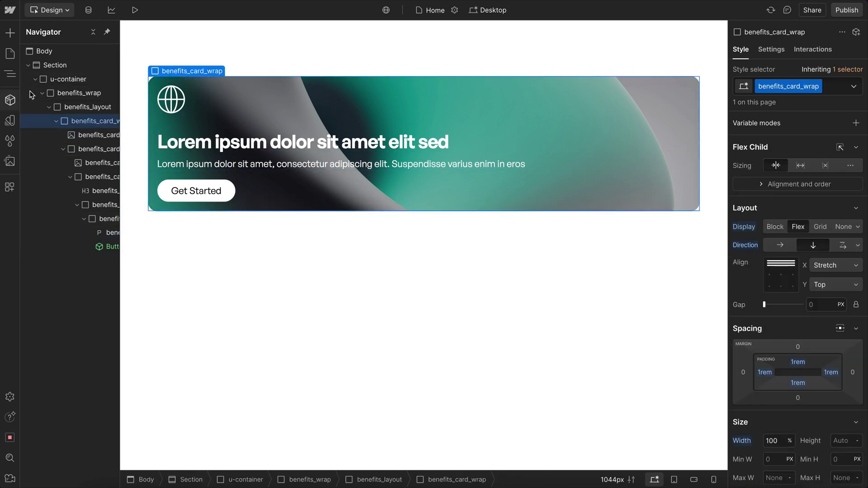
left_click(10, 100)
left_click(148, 34)
type("Card")
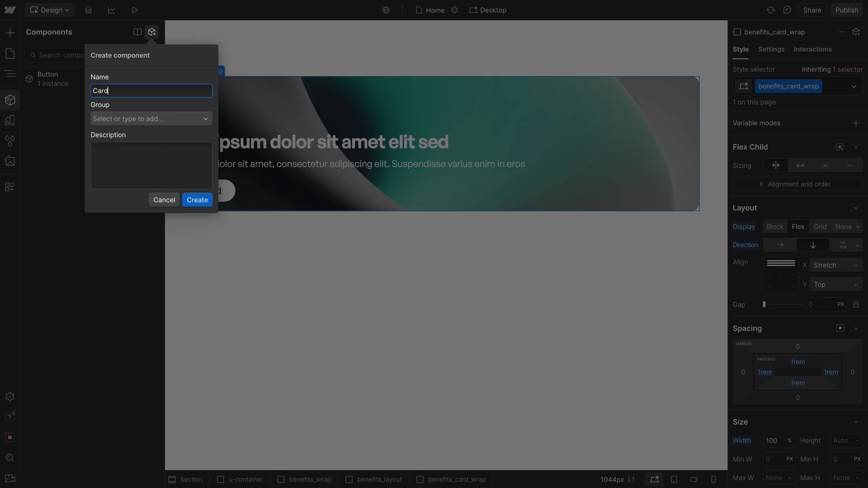
key("Return")
Step: Link the benefits_card_img source to a new component property named "Image" and return to the page
left_click(290, 83)
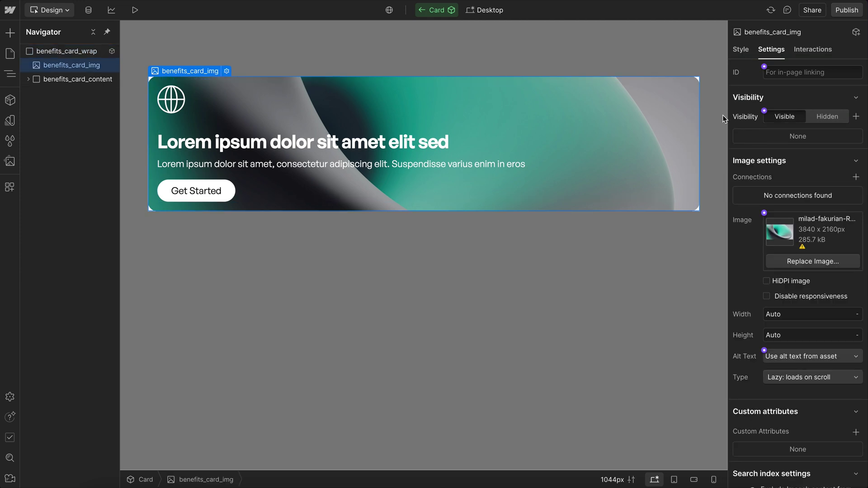
left_click(764, 213)
left_click(786, 238)
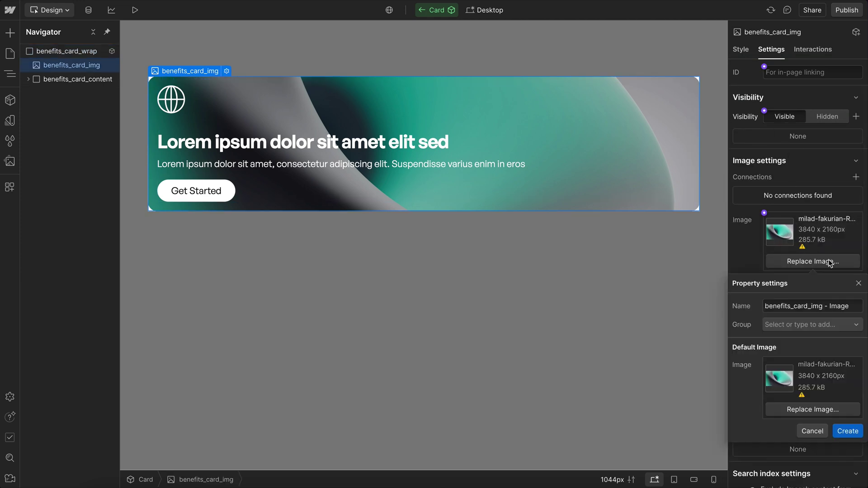
left_click(817, 305)
key("ctrl+a")
key("BackSpace")
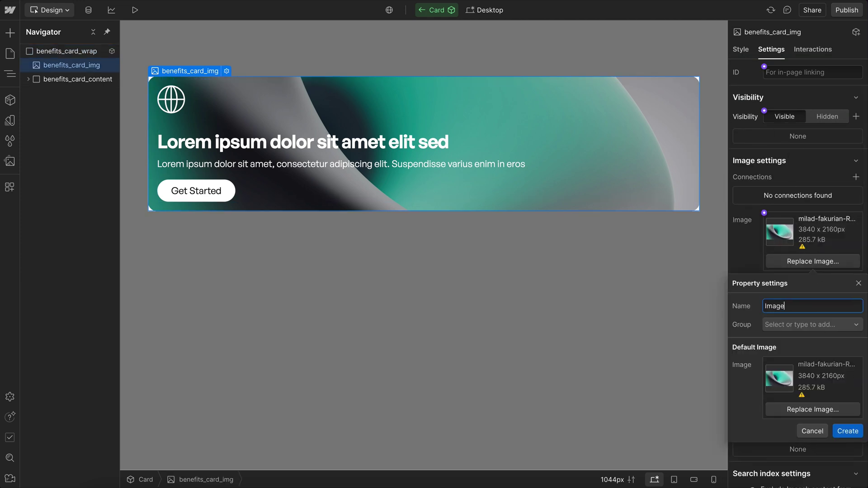
left_click(848, 431)
left_click(505, 367)
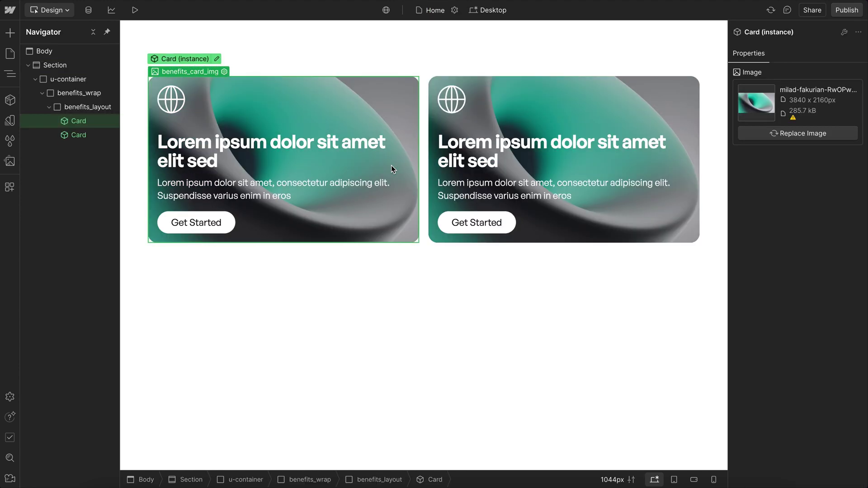
Step: Duplicate the Card instance to make a row of three and replace the middle card's image with the orange-red picture
key("ctrl+d")
left_click(494, 123)
key("j")
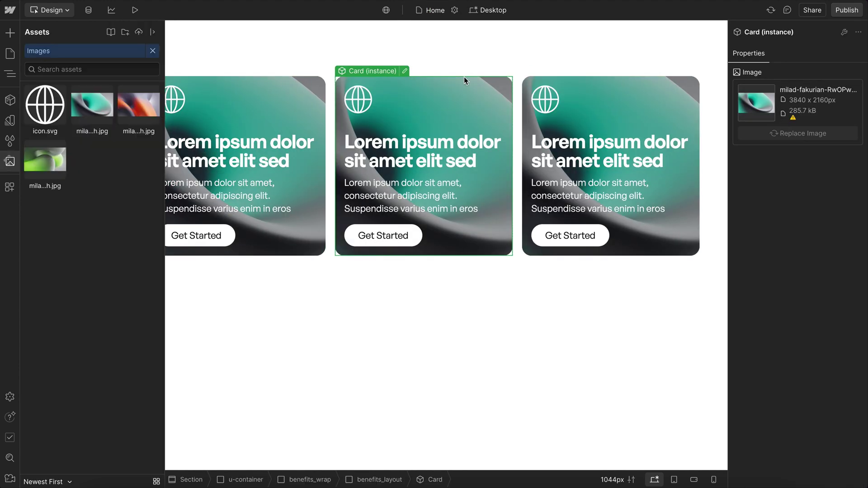
left_click(126, 98)
key("z")
Step: Replace the third card's image with the green picture
left_click(631, 145)
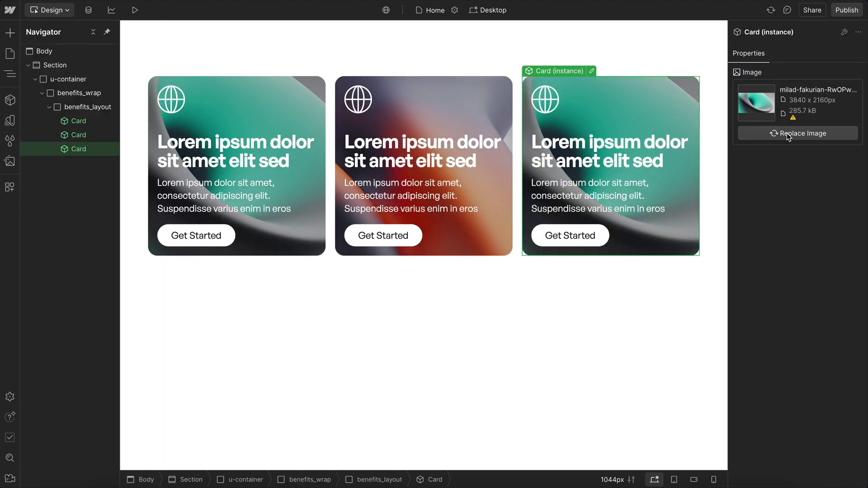
left_click(788, 134)
left_click(46, 158)
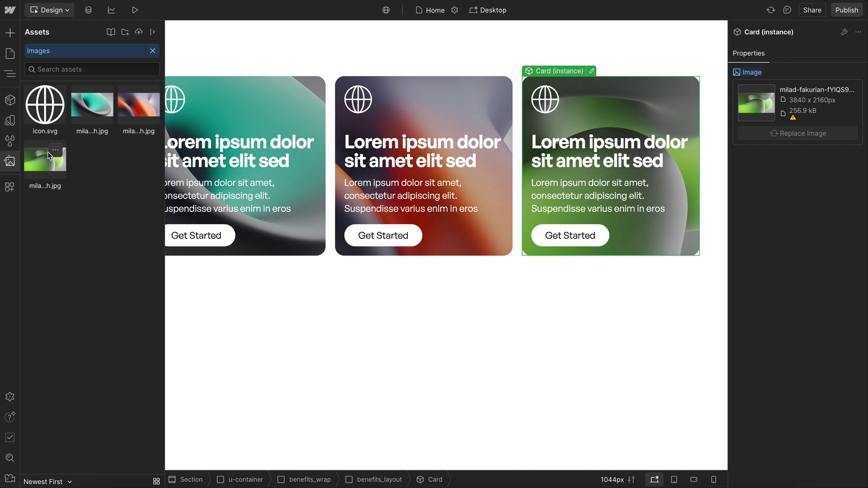
left_click(516, 240)
key("ctrl+k")
type("li")
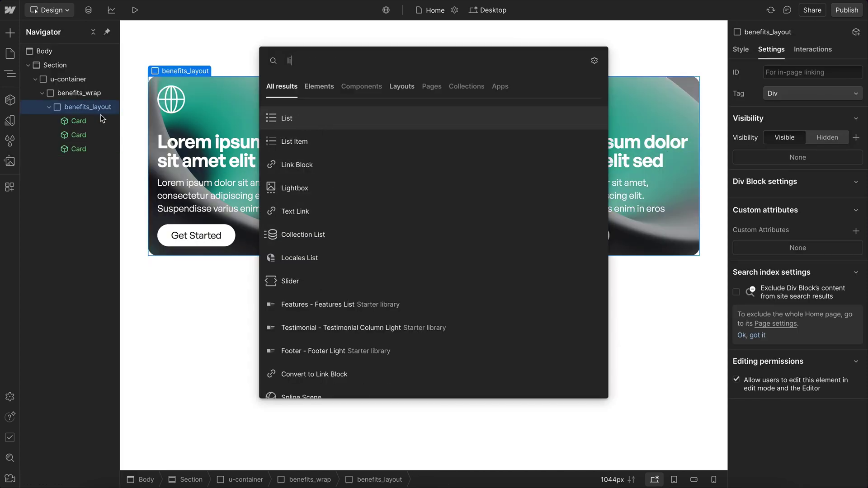
key("Escape")
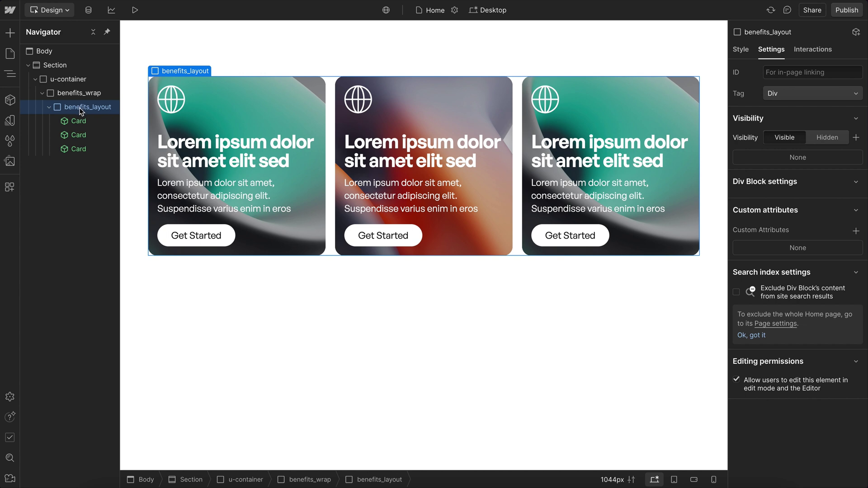
Step: Add the custom attribute role with value "list" to benefits_layout
left_click(855, 230)
type("role")
key("Tab")
type("list")
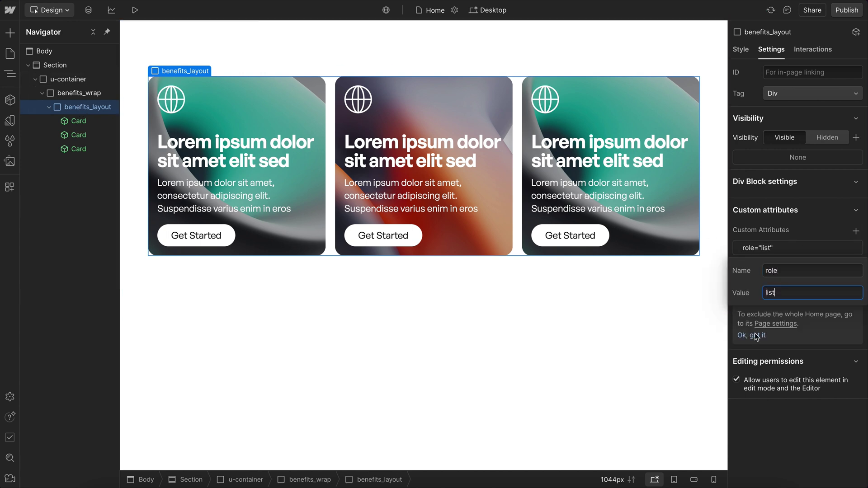
key("Return")
Step: Add the custom attribute role with value "listitem" to the Card component's benefits_card_wrap and return to the page
double_click(87, 122)
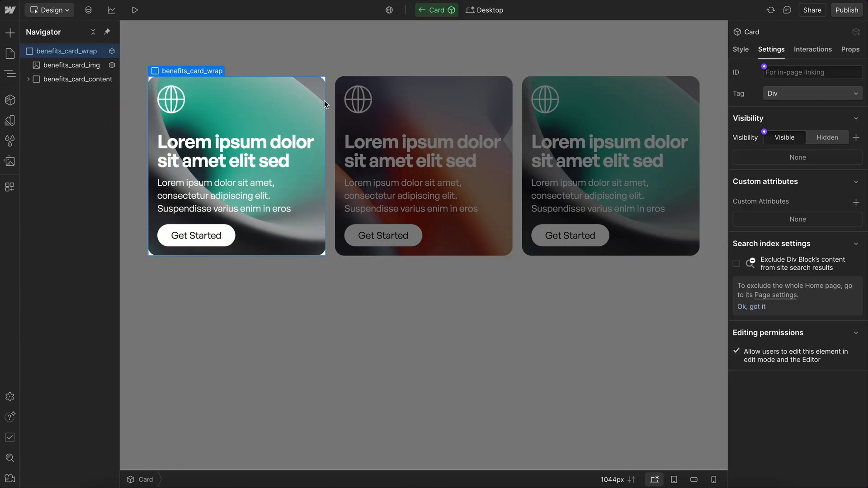
left_click(856, 202)
type("role")
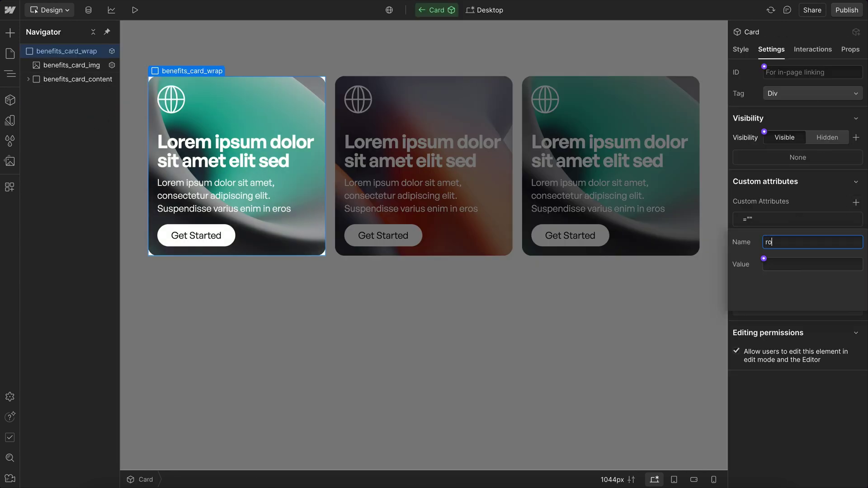
key("Tab")
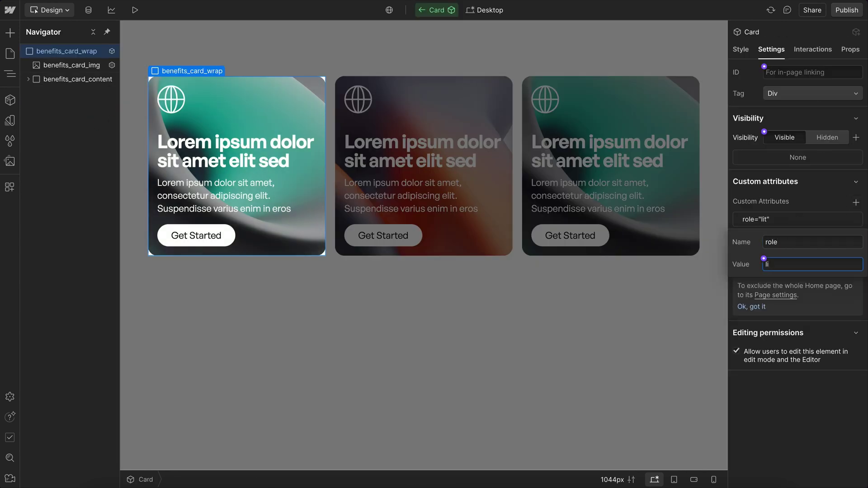
type("listitem")
key("Return")
left_click(535, 310)
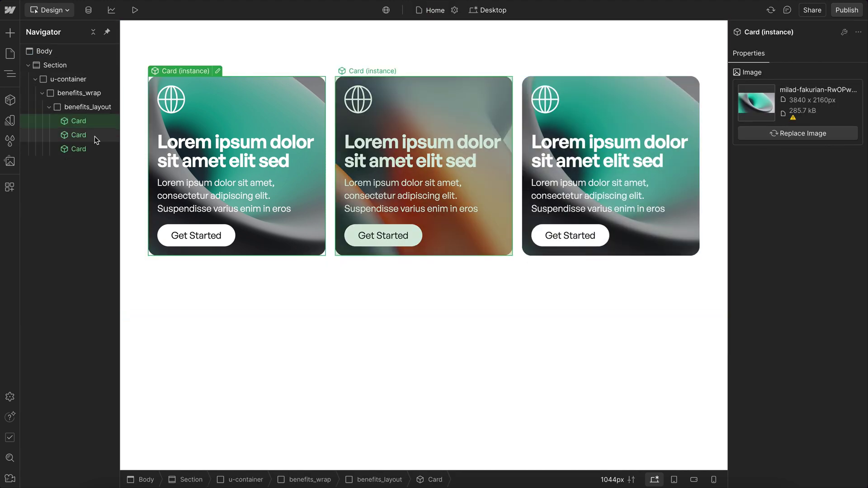
Step: Swap the third Card instance's Image property to the green picture
left_click(635, 116)
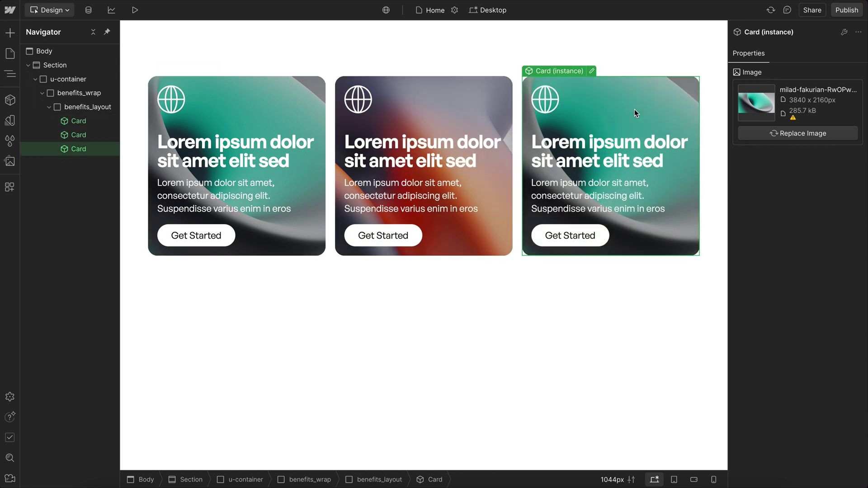
left_click(771, 134)
left_click(43, 153)
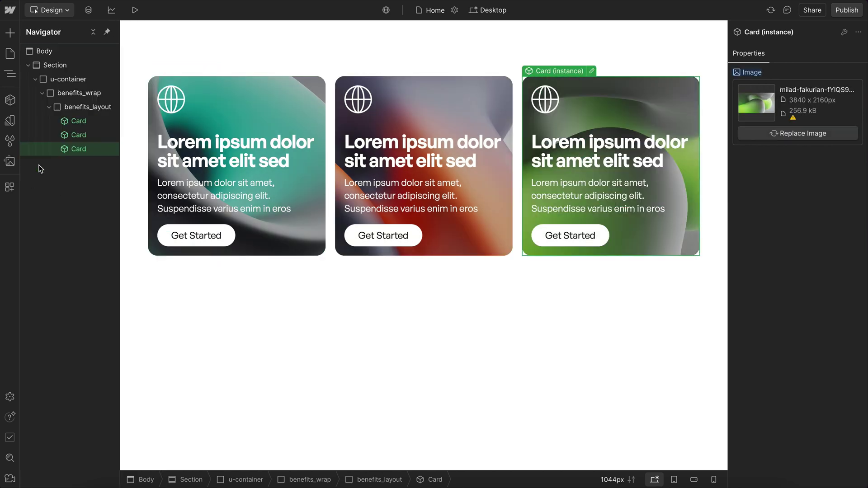
Step: Set the flex direction of benefits_layout to vertical so the three cards stack
left_click(330, 125)
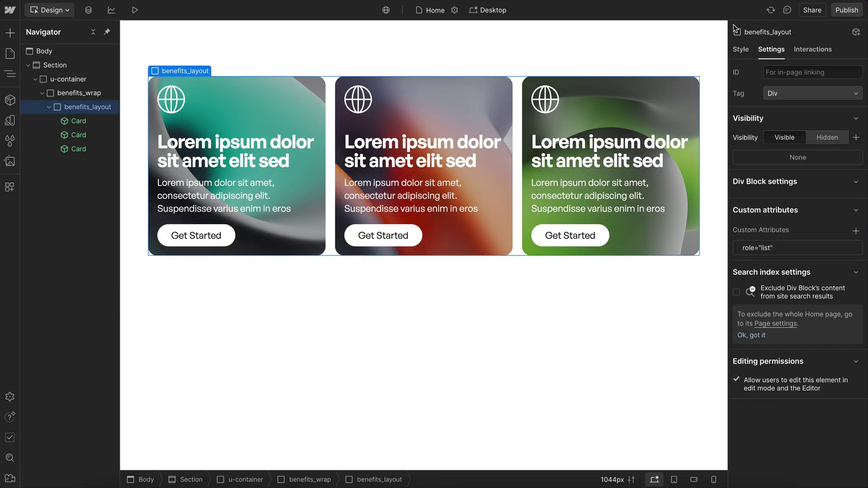
left_click(740, 49)
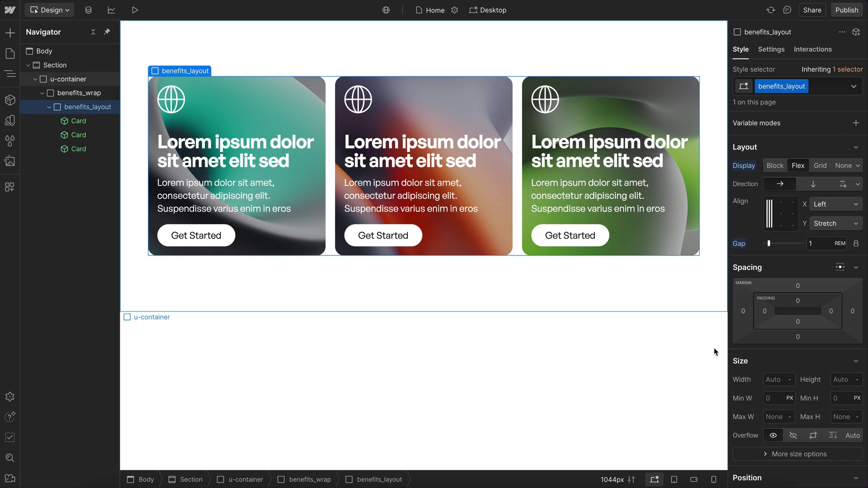
left_click(812, 184)
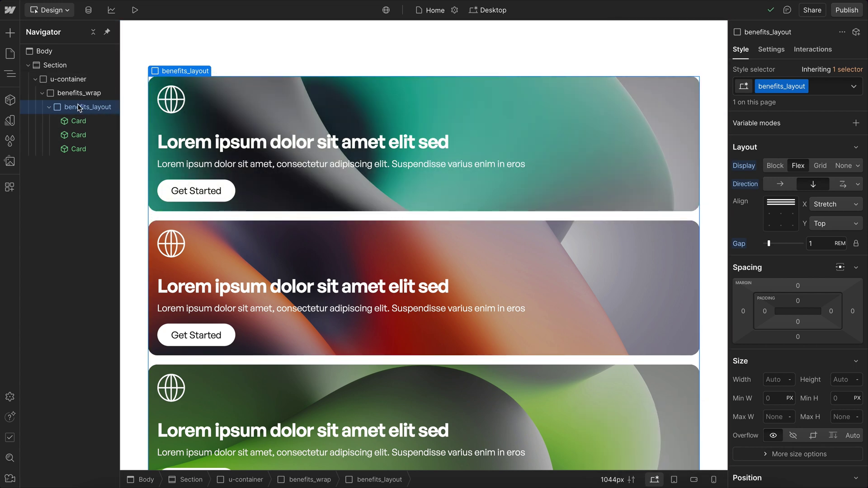
Step: Add the custom property container-type with value inline-size to benefits_wrap
left_click(86, 95)
scroll(808, 335, "down", 10)
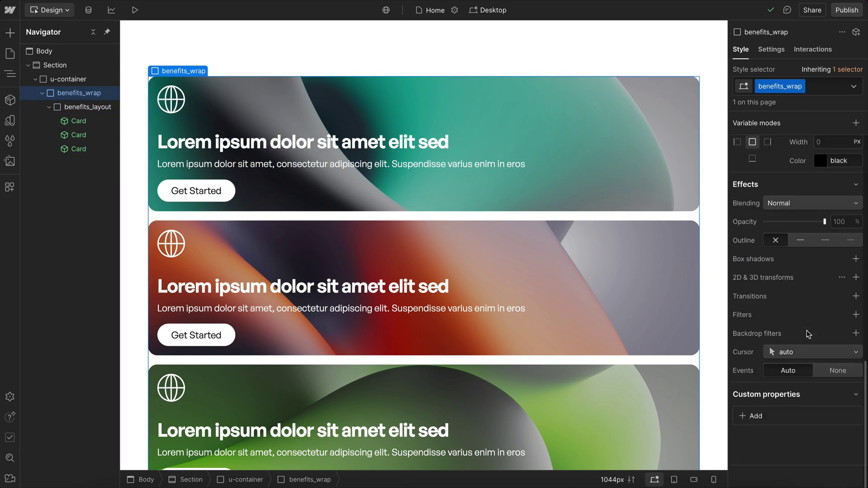
left_click(752, 412)
type("container-t")
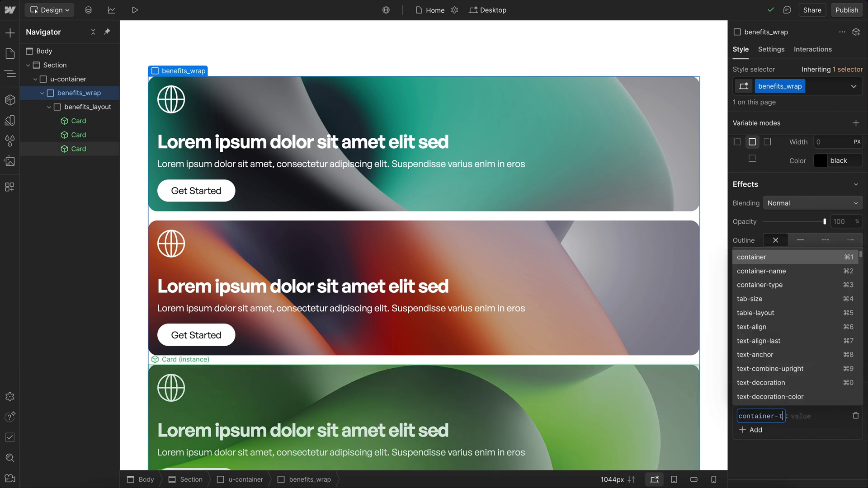
type("ype")
key("Tab")
type("inline-size")
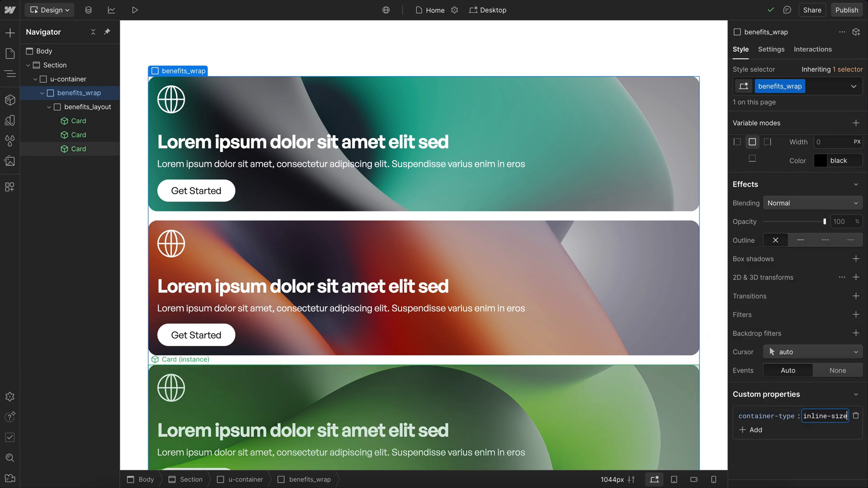
key("Return")
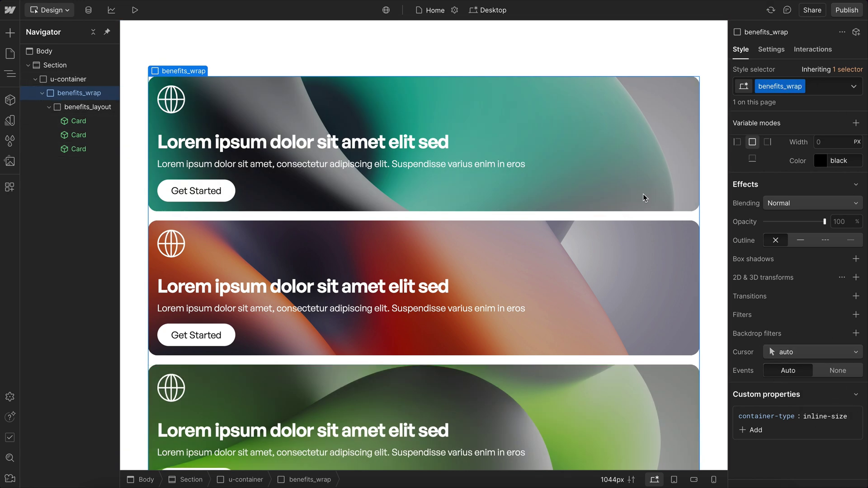
Step: Add a combo class named large to benefits_layout and set its flex direction to horizontal
left_click(203, 216)
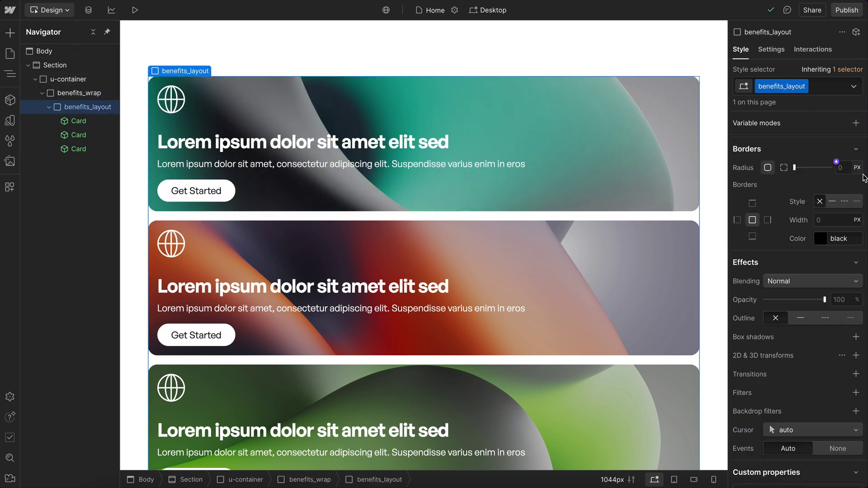
scroll(787, 213, "up", 10)
left_click(827, 86)
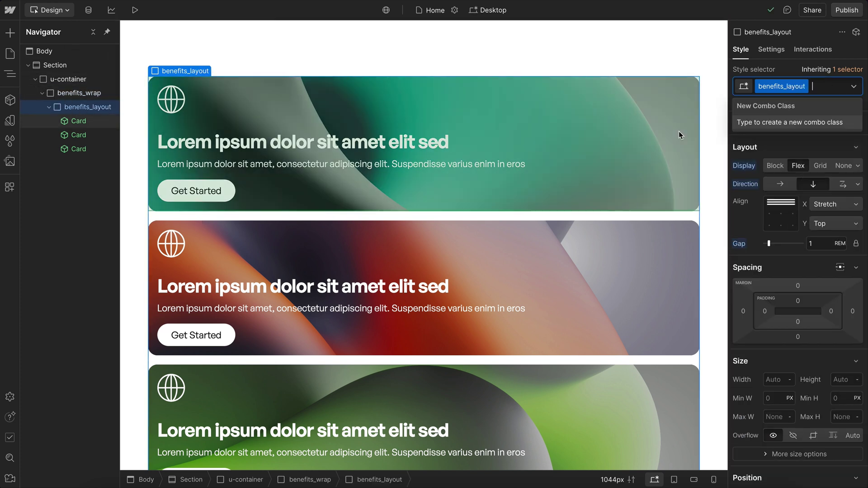
type("large")
key("Return")
left_click(785, 186)
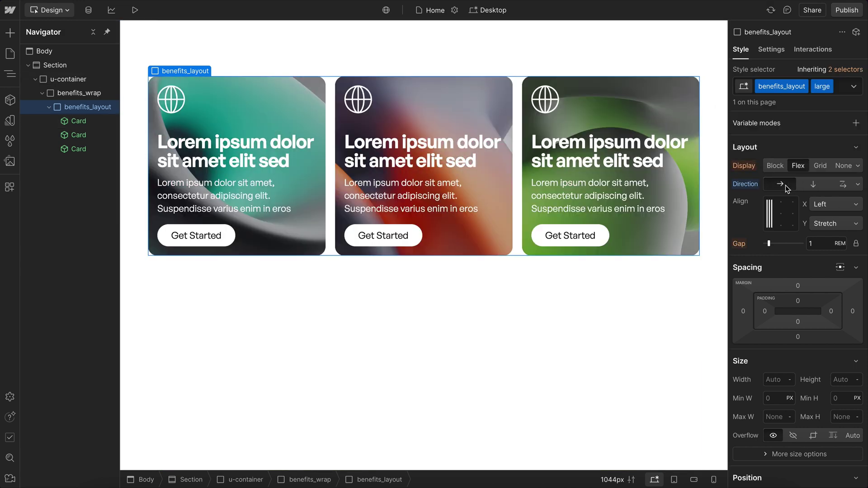
Step: Open the CSS preview for benefits_layout, copy its code to the clipboard and close the preview
left_click(11, 10)
left_click(58, 158)
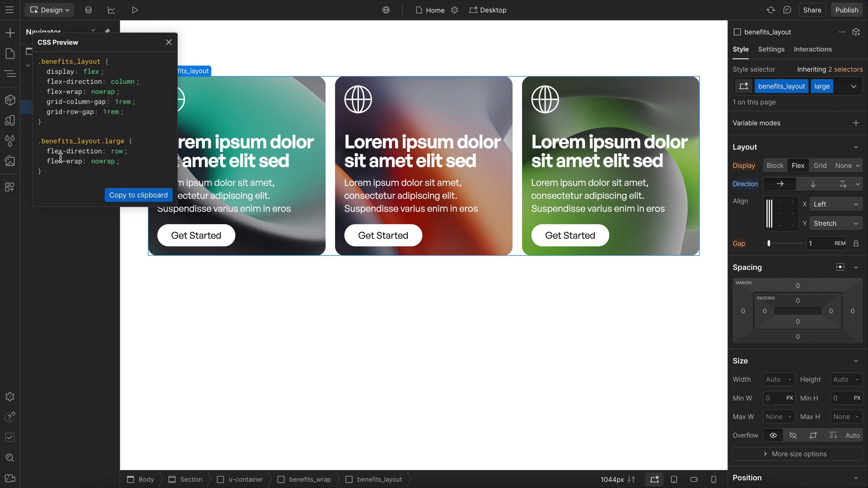
left_click_drag(47, 144, 133, 143)
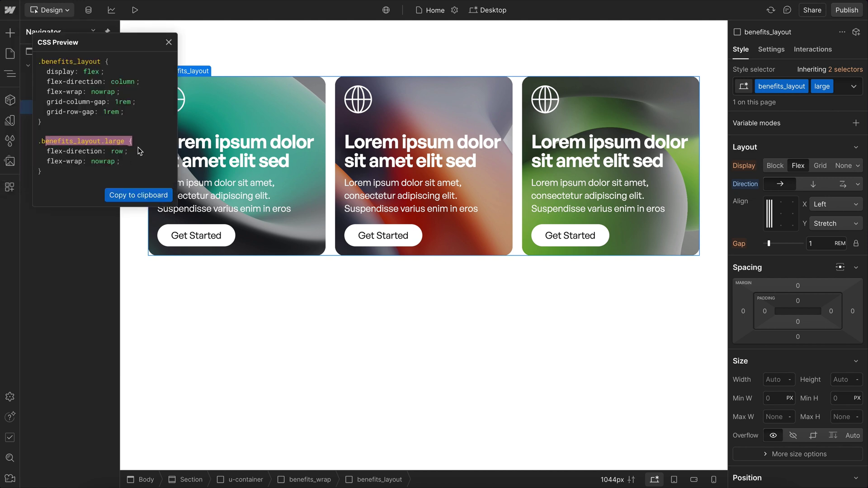
left_click(140, 151)
left_click(138, 196)
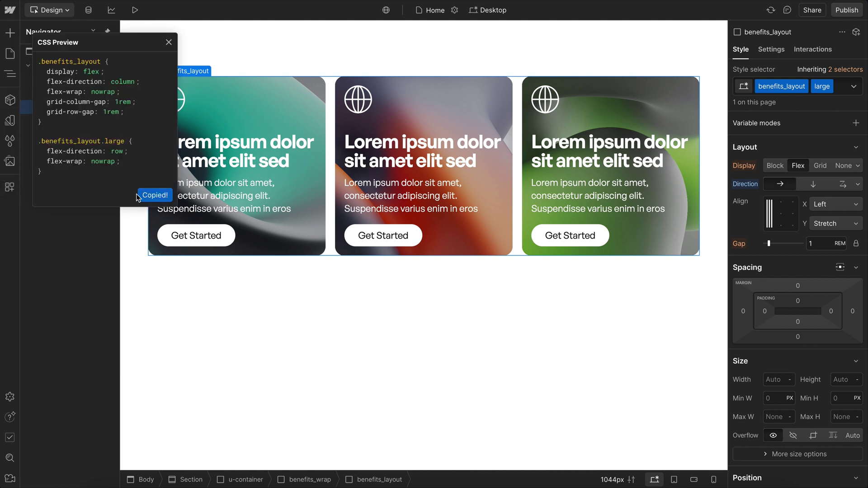
left_click(169, 43)
Step: Remove the large combo class from benefits_layout
left_click(840, 86)
key("BackSpace")
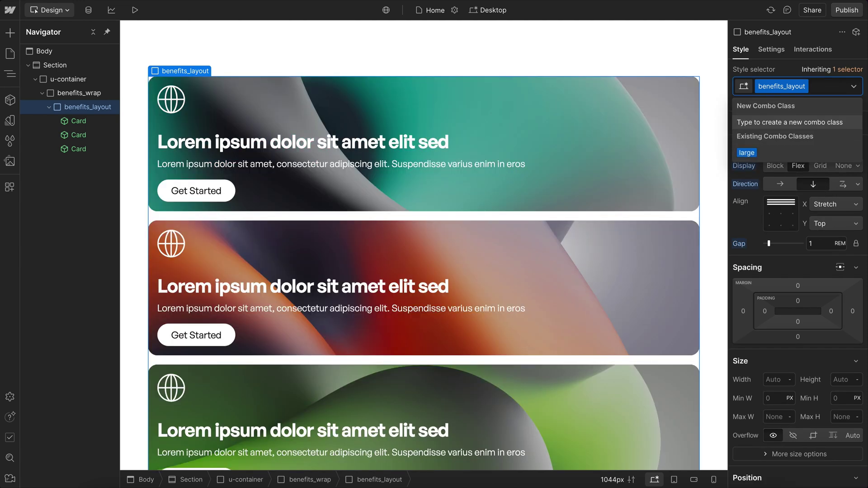
key("Escape")
Step: Add a Code Embed element inside u-container, after benefits_wrap
left_click(42, 93)
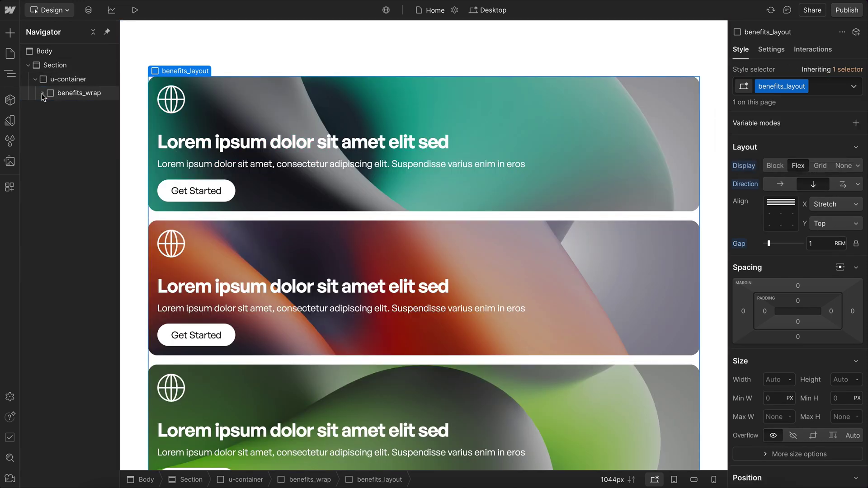
left_click(66, 80)
key("ctrl+k")
type("em")
key("Return")
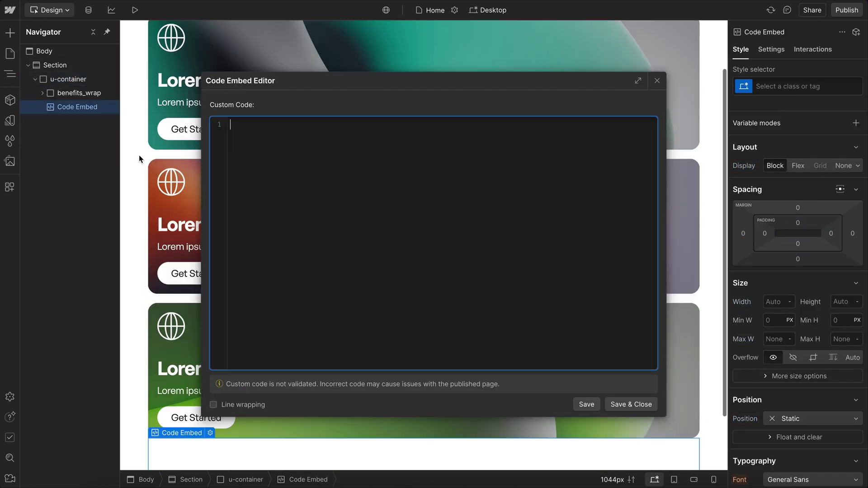
type("<stule")
key("BackSpace")
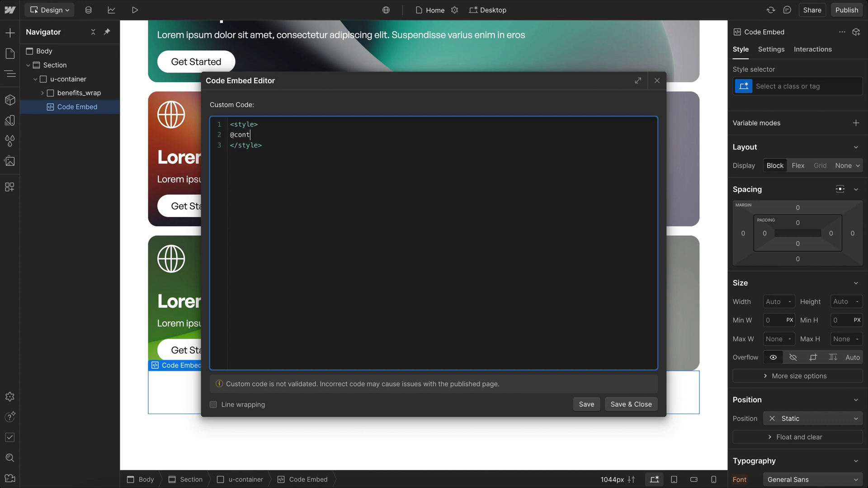
type("ainer (width")
type("{")
key("Return")
key("ctrl+z")
type("\"")
key("Return")
key("Return")
type("}")
key("ctrl+v")
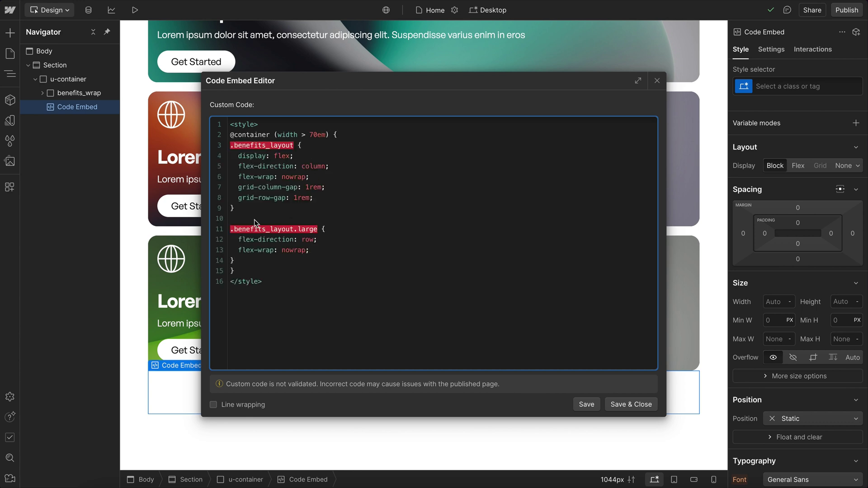
Step: Delete the pasted base .benefits_layout rule and its blank lines from the container query
left_click_drag(234, 207, 230, 145)
key("BackSpace")
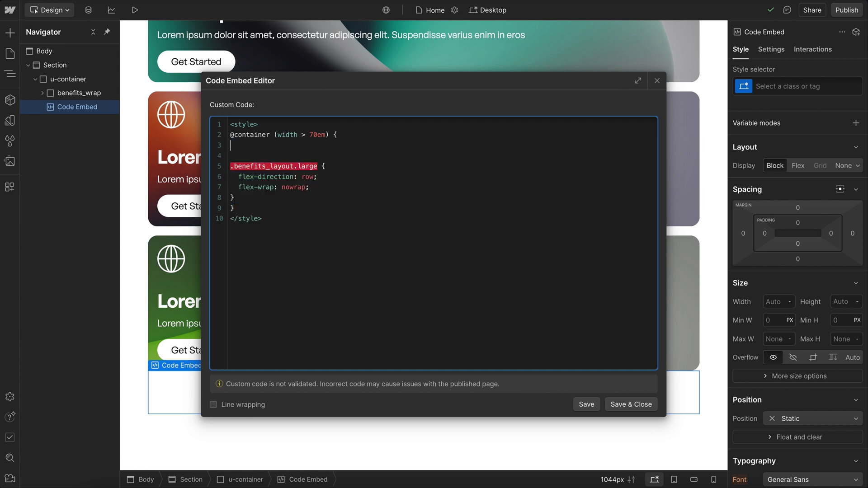
key("BackSpace")
key("BackSpace")
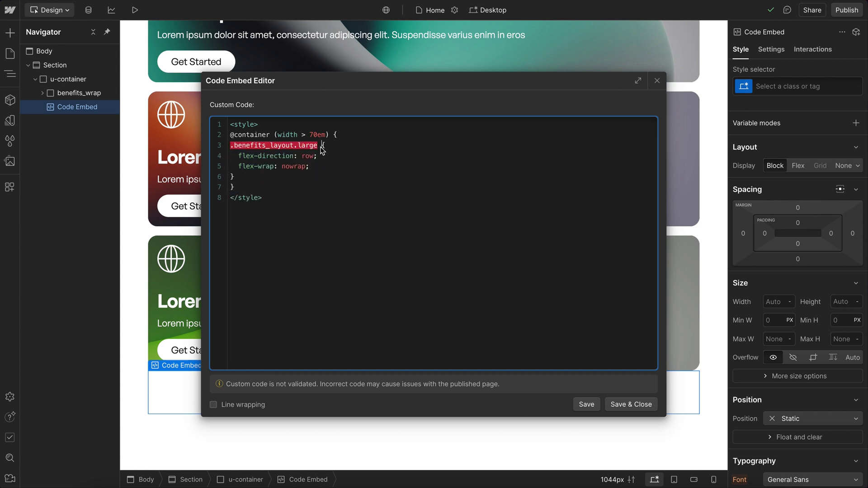
Step: Remove .large from the remaining selector and delete its flex-wrap declaration, keeping only flex-direction: row
key("BackSpace")
key("BackSpace")
left_click(323, 178)
left_click_drag(231, 156, 213, 168)
left_click(336, 156)
key("BackSpace")
key("BackSpace")
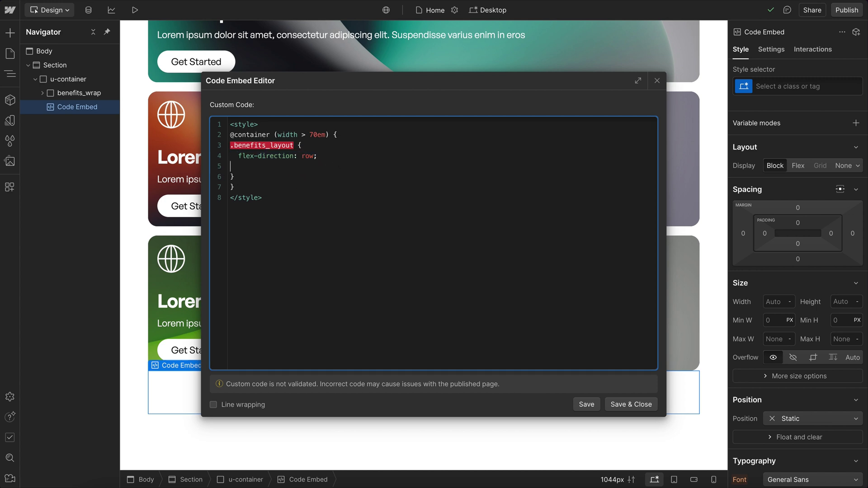
Step: Indent the .benefits_layout rule, condense it onto one line, then save and close the code embed
left_click(231, 145)
key("Tab")
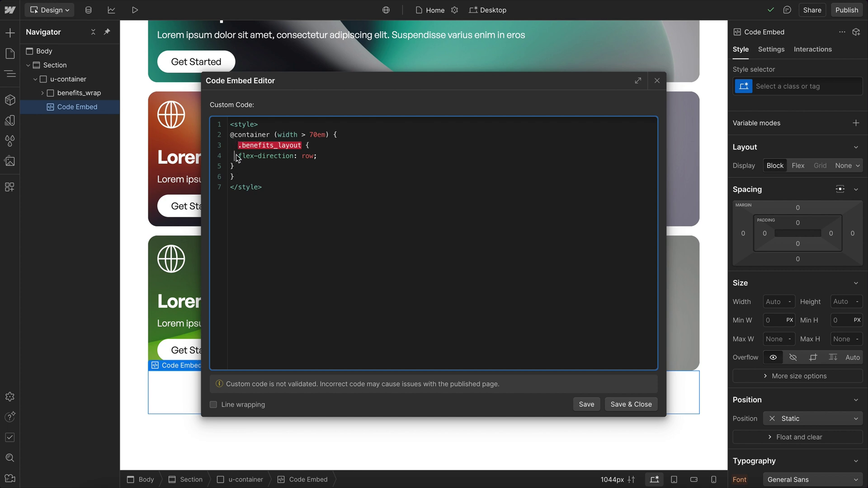
left_click_drag(236, 157, 218, 157)
key("BackSpace")
key("BackSpace")
key("BackSpace")
key("Down")
key("BackSpace")
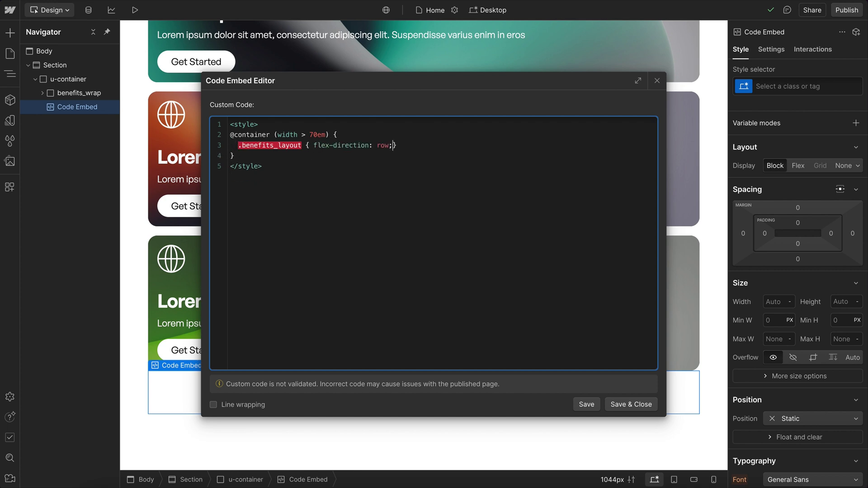
left_click(638, 405)
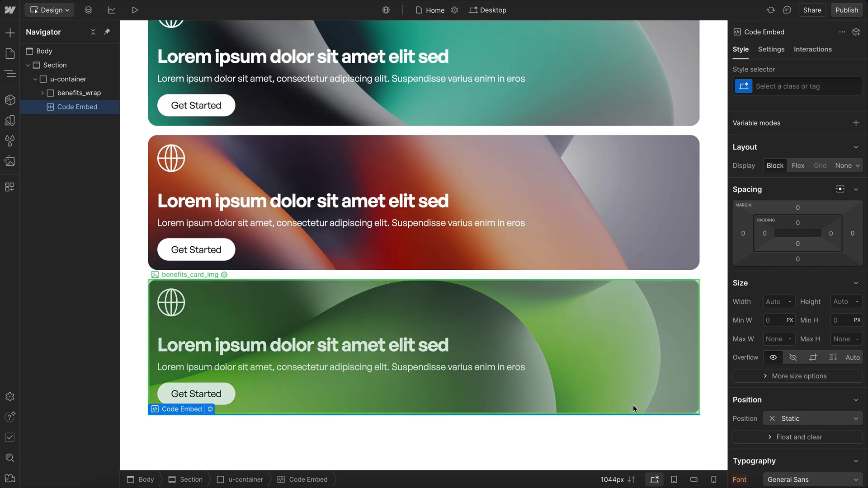
Step: Check the cards' layout on the canvas with a text zoom preview of 9 px
left_click(608, 480)
type("15")
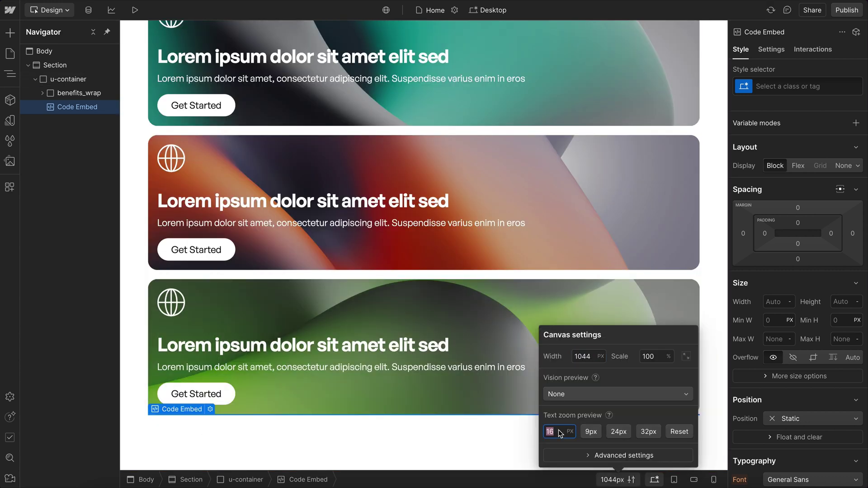
key("BackSpace")
type("2")
key("Return")
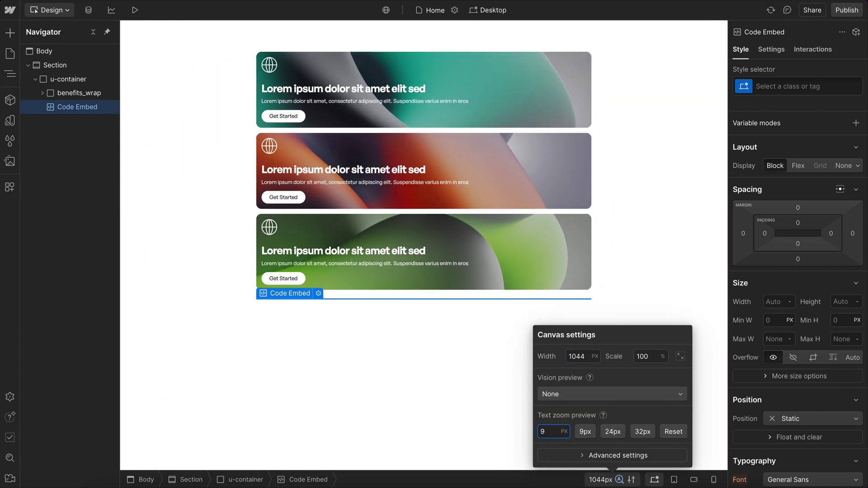
Step: Change the container query's width threshold to 55em in the code embed and save it
left_click(81, 112)
double_click(69, 110)
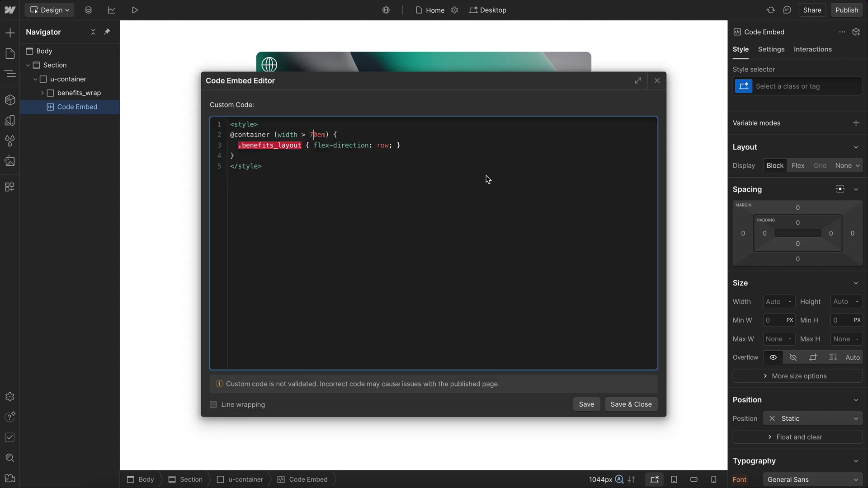
key("BackSpace")
type("55")
left_click(629, 403)
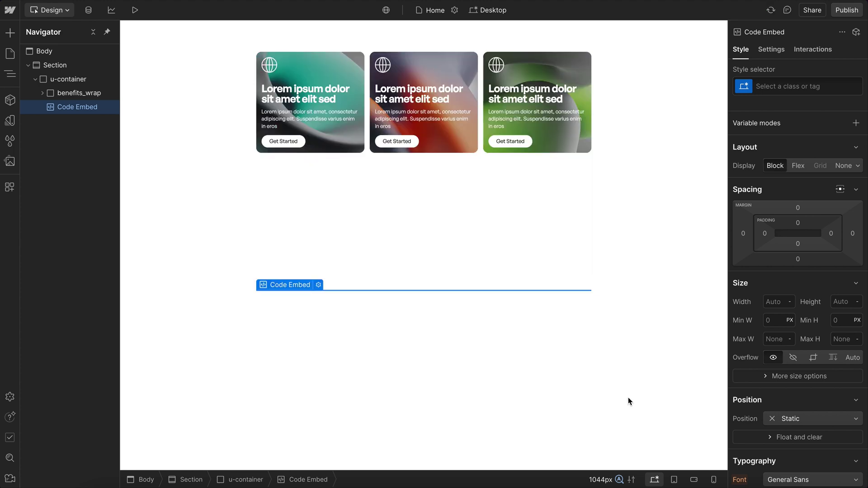
Step: Compare the cards' layout at text zoom previews of 16, 17 and 18 px, finishing at 16 px
left_click(600, 479)
left_click(547, 432)
type("17")
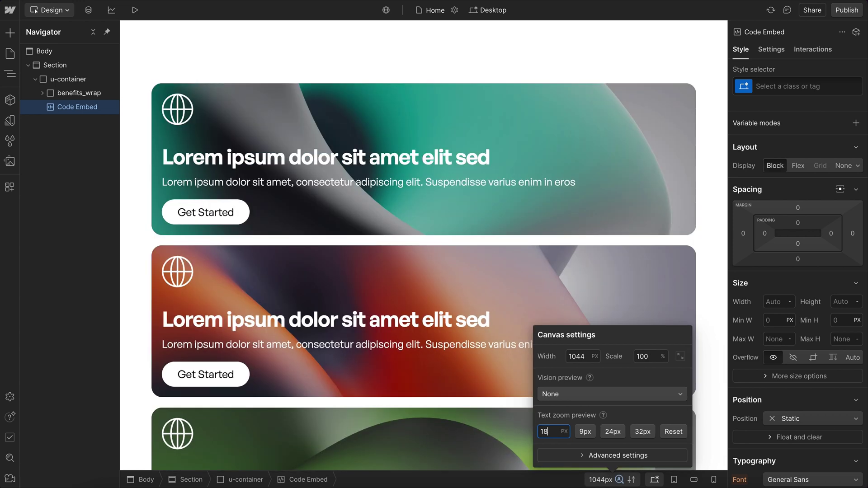
key("BackSpace")
type("6")
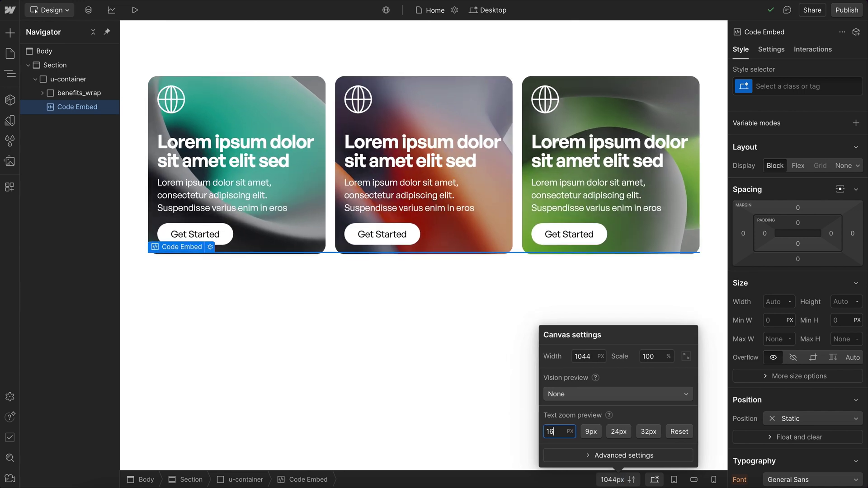
key("BackSpace")
type("7")
key("BackSpace")
type("6")
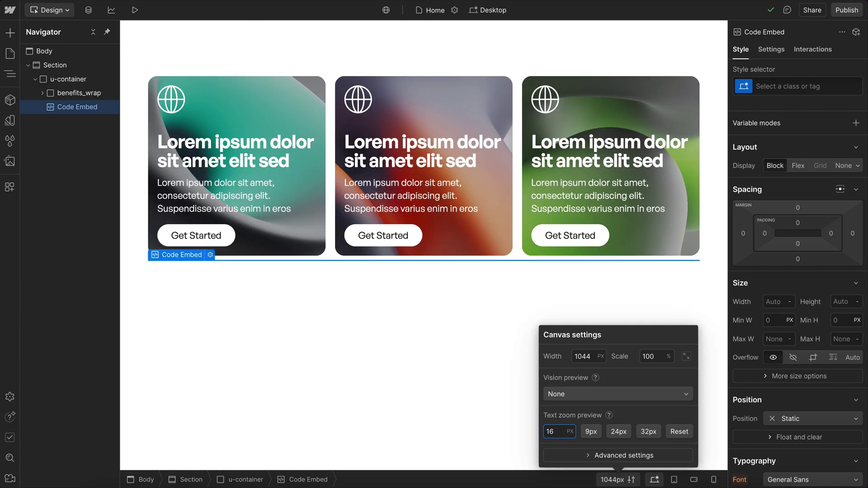
key("Escape")
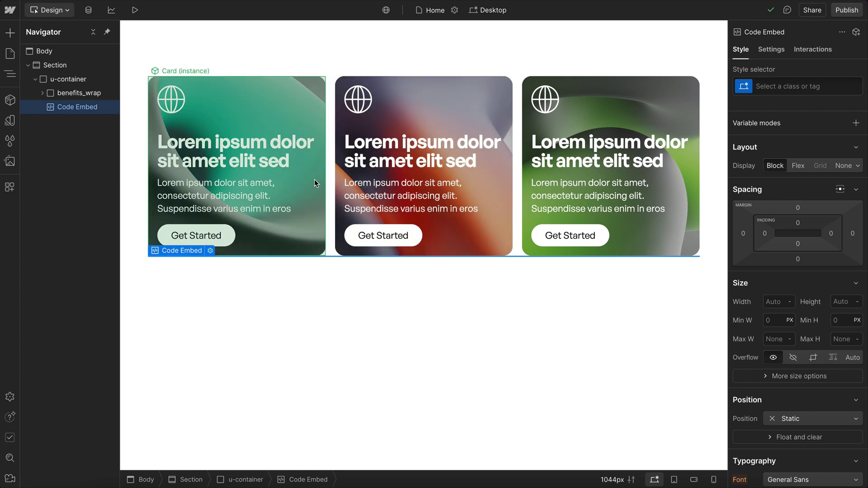
Step: Open the first Card's component for editing and set benefits_card_wrap's hover-state width to 160%
left_click(202, 104)
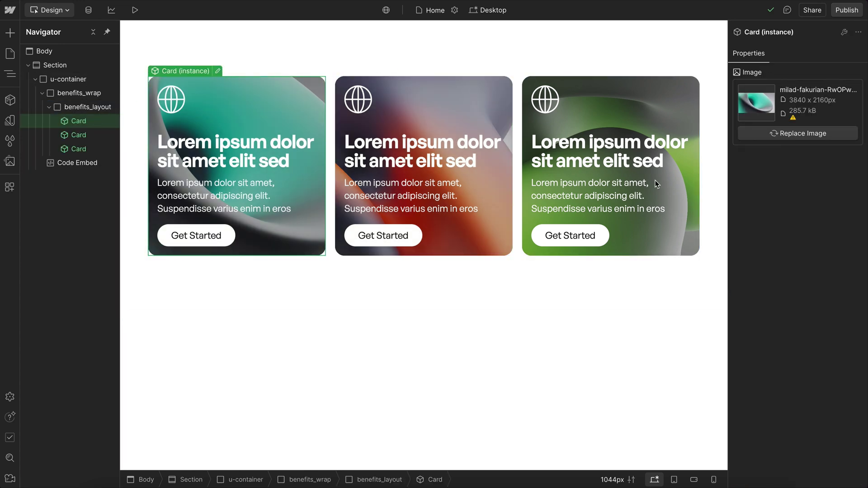
key("Return")
left_click(854, 86)
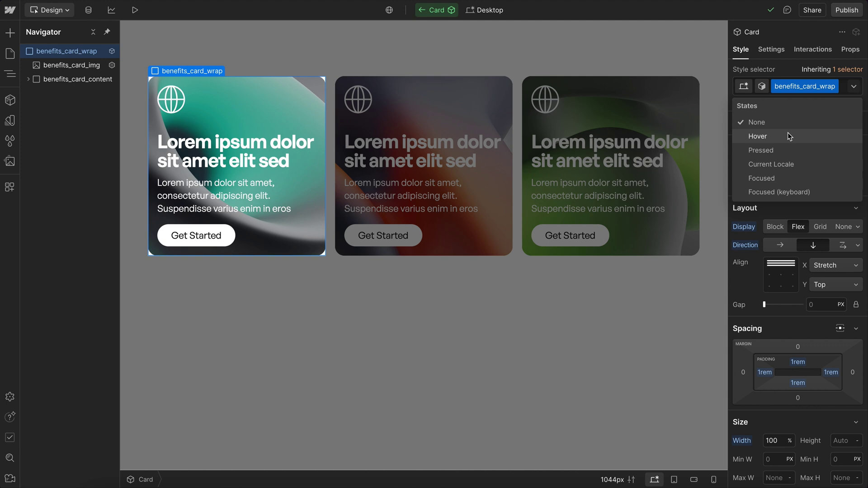
left_click(758, 136)
scroll(788, 226, "down", 3)
left_click(773, 344)
type("110")
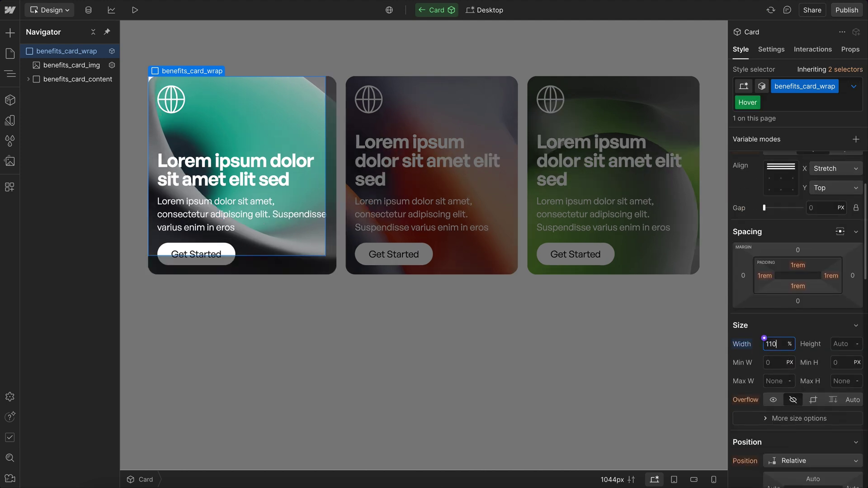
key("shift+Up")
key("shift+Up")
key("shift+Up")
key("shift+Up")
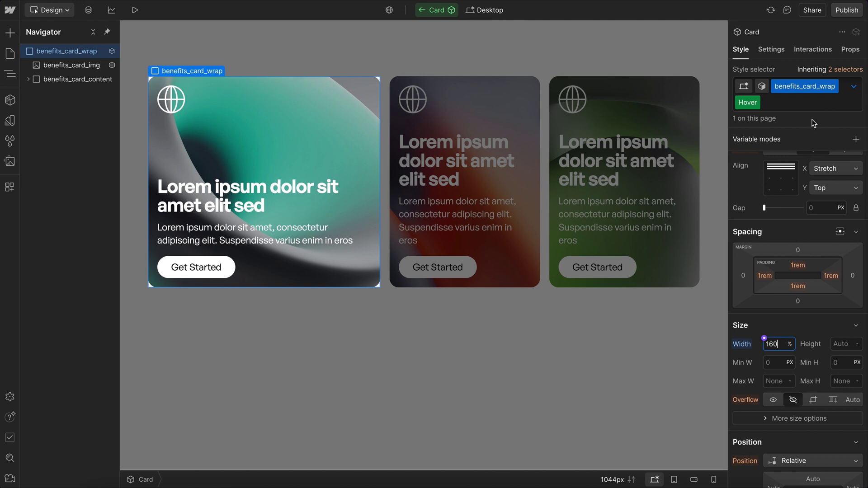
Step: Add a Width transition with a 300 ms duration to benefits_card_wrap's base state
left_click(846, 71)
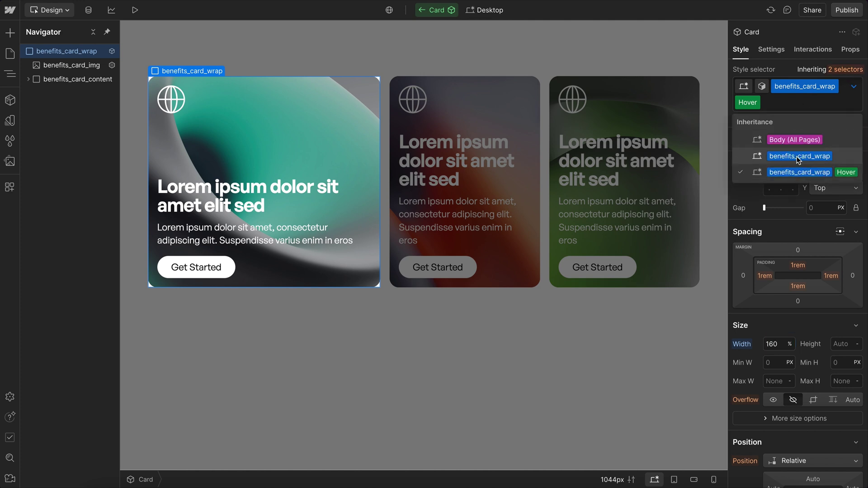
left_click(798, 156)
scroll(799, 298, "down", 8)
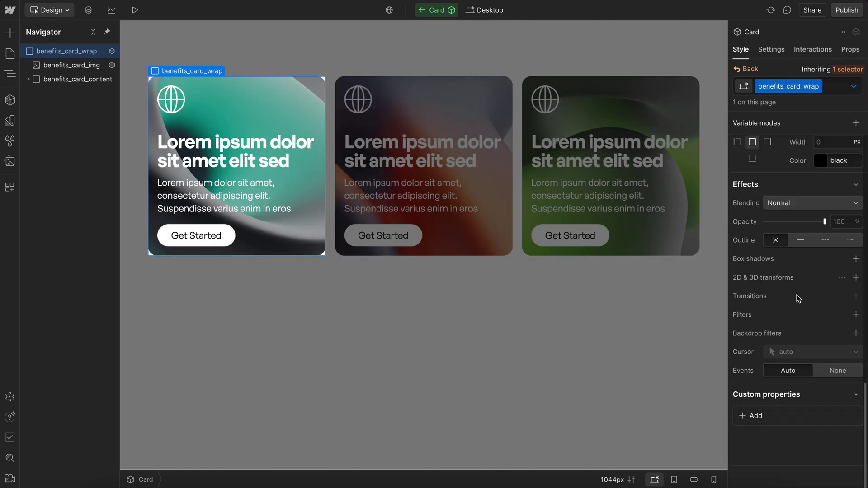
left_click(746, 69)
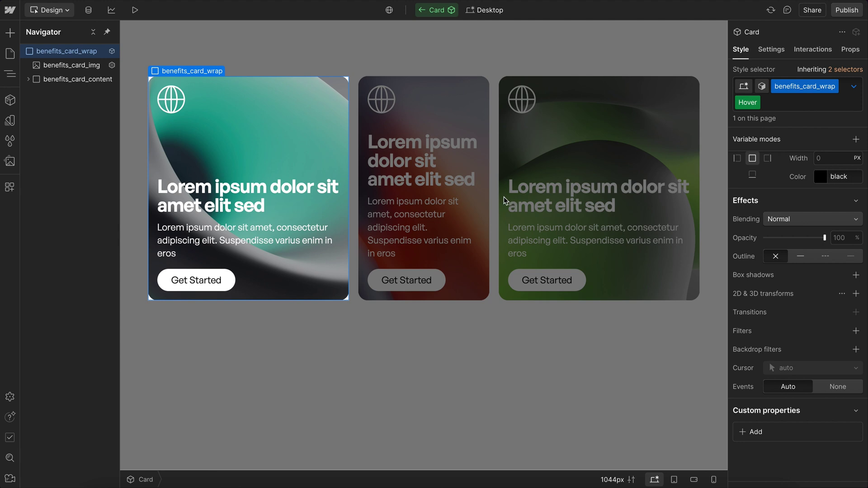
left_click(350, 129)
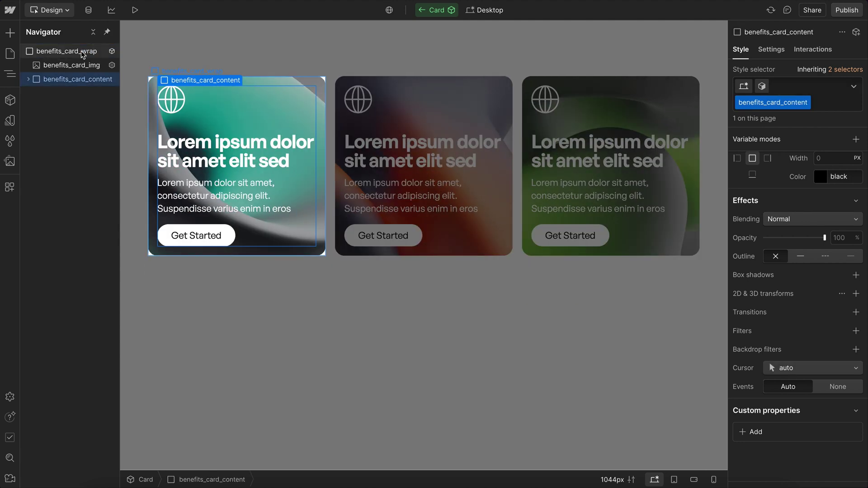
left_click(67, 51)
left_click(855, 296)
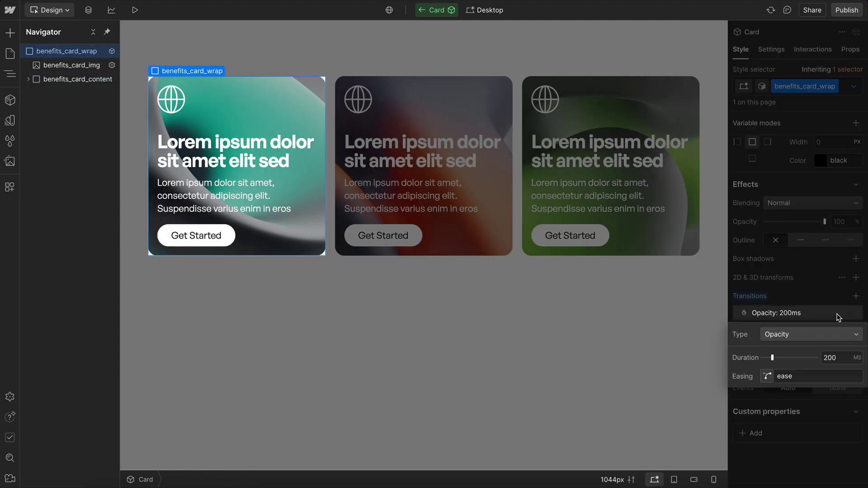
left_click(788, 333)
scroll(799, 230, "down", 2)
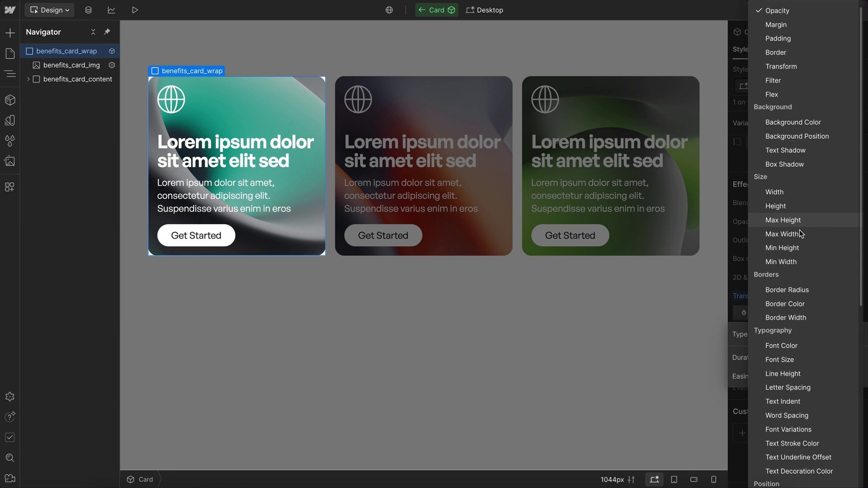
left_click(793, 156)
double_click(844, 358)
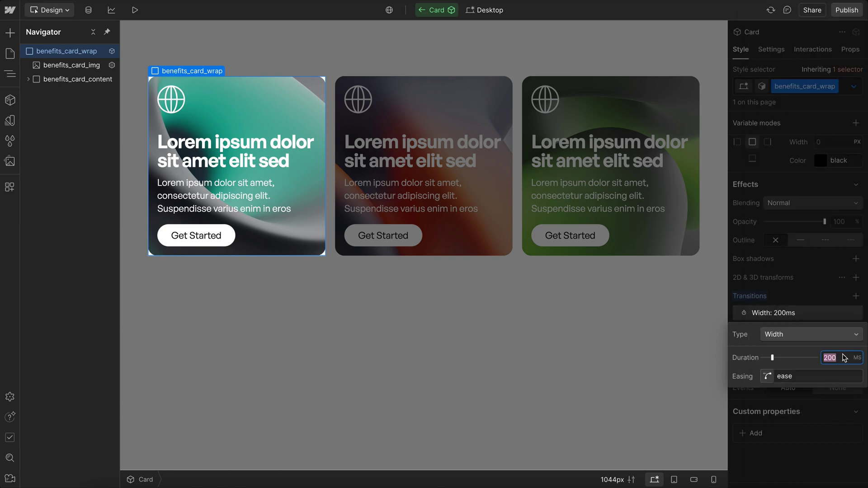
type("300")
left_click(729, 303)
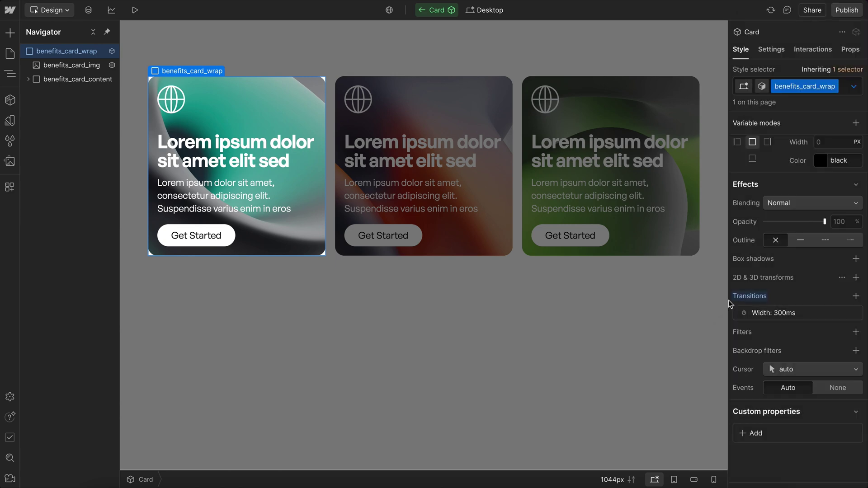
Step: Leave component editing and check the cards' hover expansion at the Mobile (L) breakpoint, returning to Desktop
left_click(359, 413)
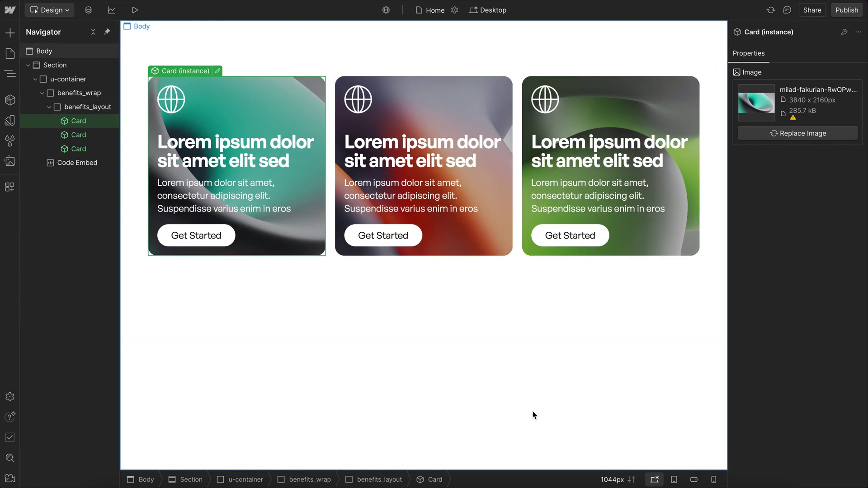
key("shift+3")
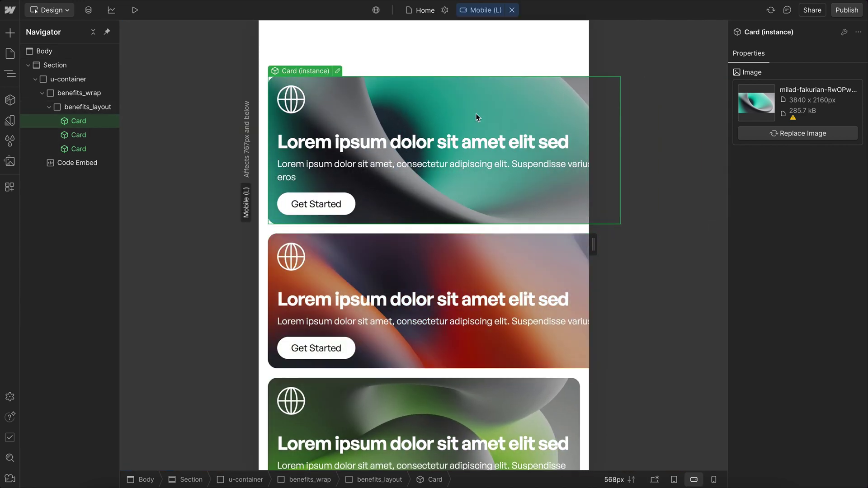
key("shift+1")
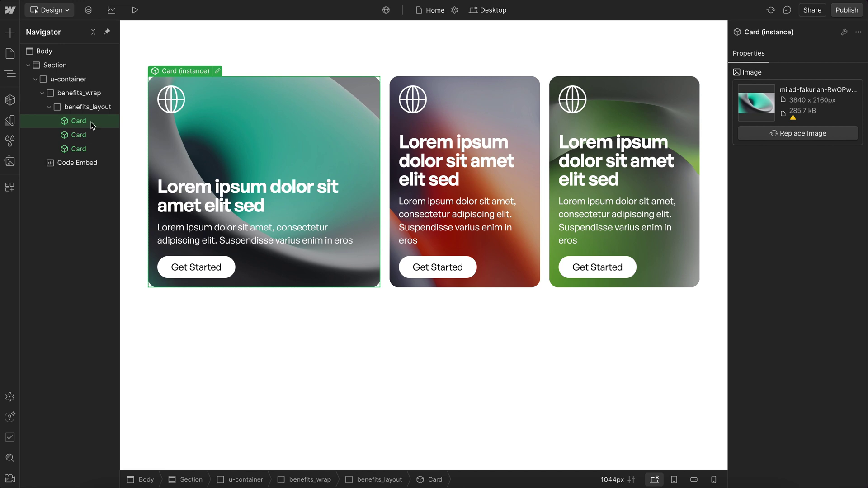
Step: Reopen the first Card's component and reset the width override on benefits_card_wrap's hover state
key("Return")
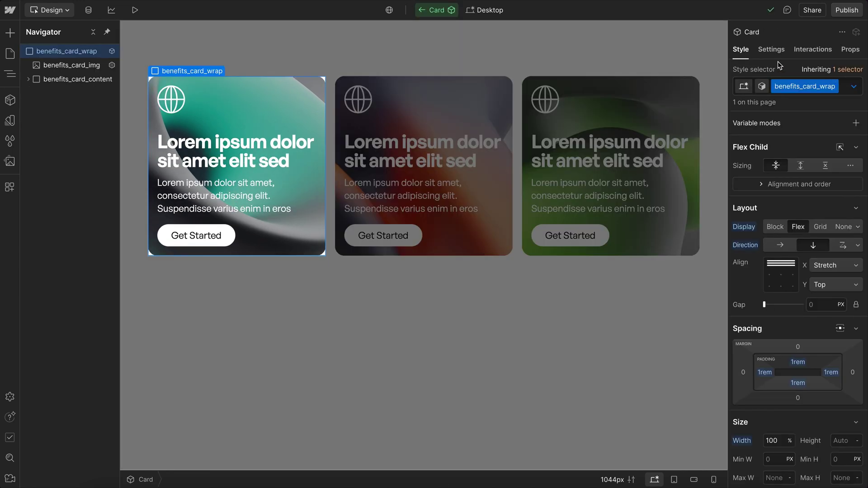
left_click(853, 86)
left_click(786, 121)
scroll(787, 271, "down", 2)
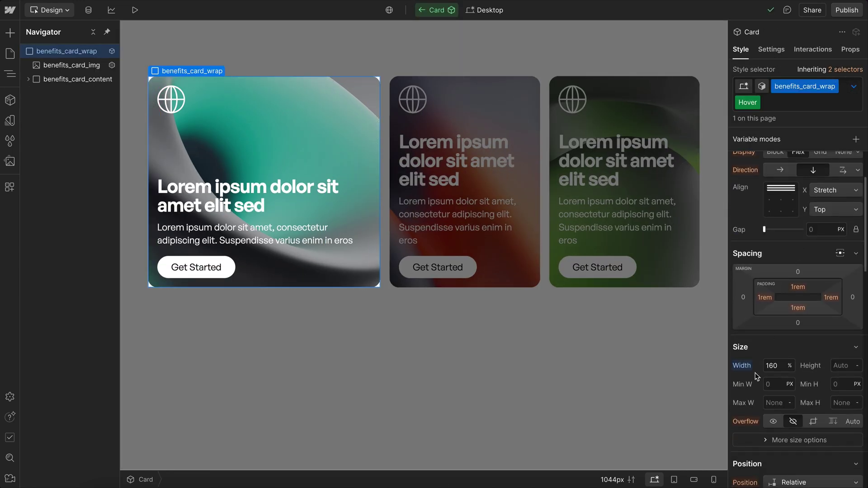
left_click(741, 365)
left_click(746, 383)
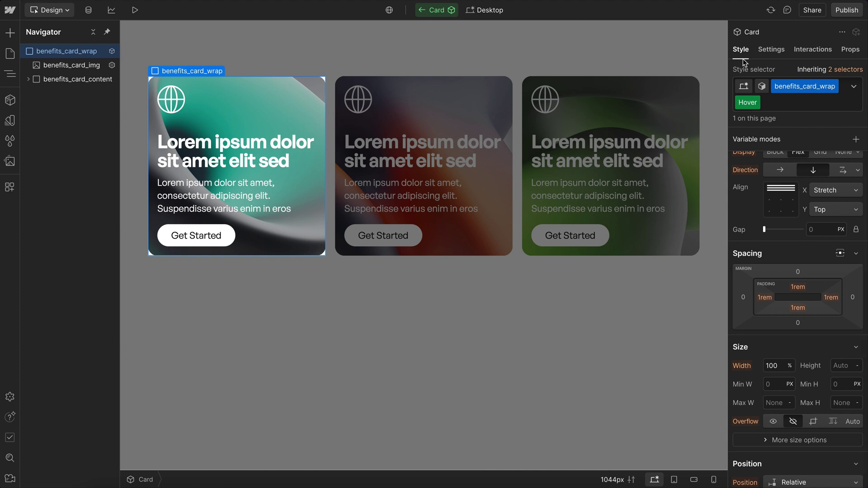
Step: Copy the benefits_card_wrap class name, add .benefits_card_wrap:hover { width: 140%; } inside the code embed's container query, and save it
double_click(799, 90)
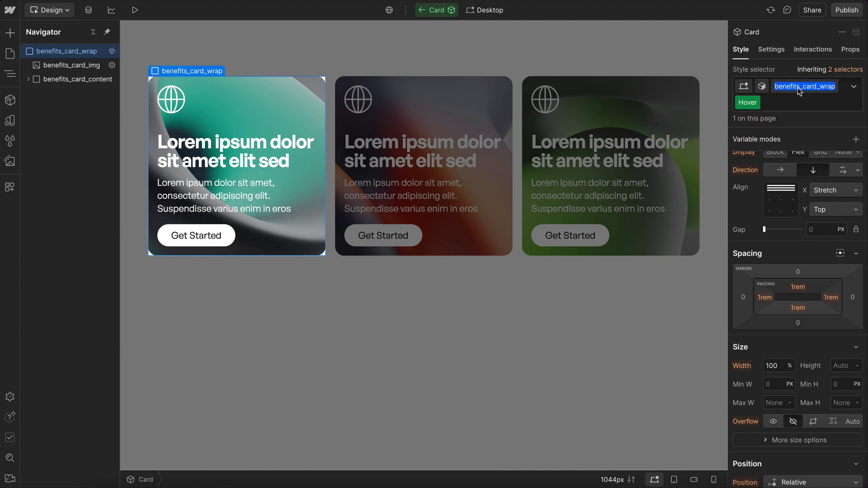
left_click(566, 336)
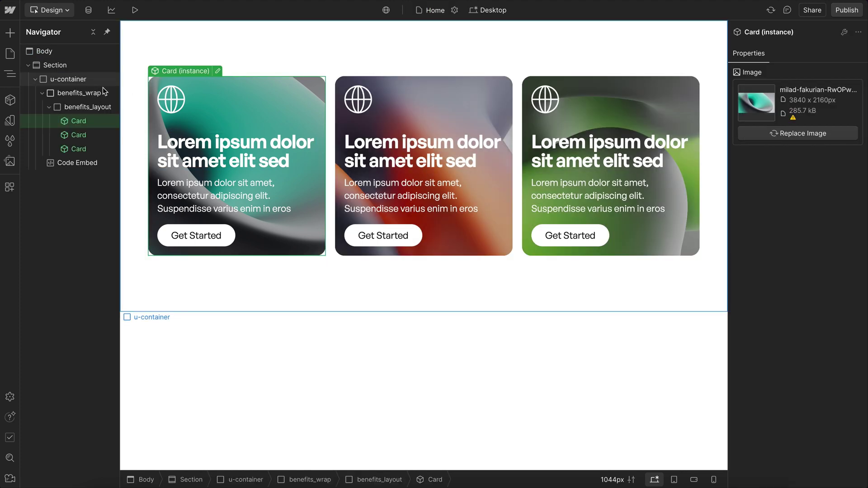
left_click(77, 168)
double_click(77, 168)
left_click_drag(231, 134, 381, 140)
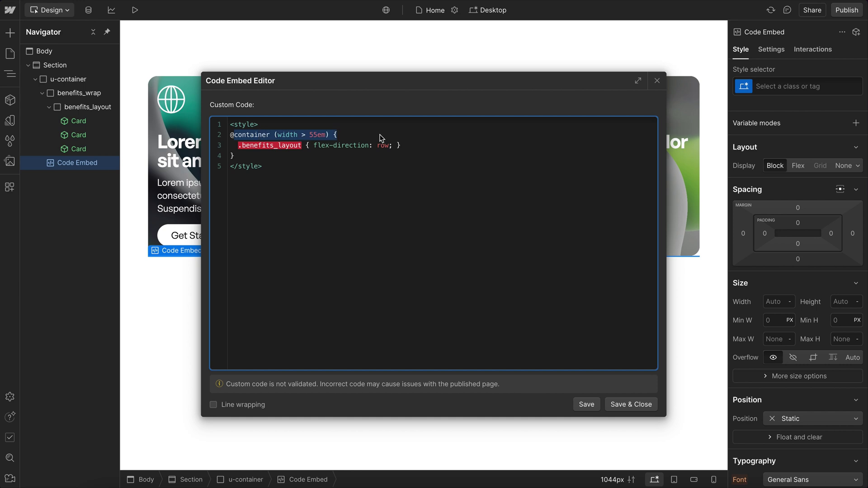
left_click(360, 139)
key("Return")
type(".benefits_card_wrap")
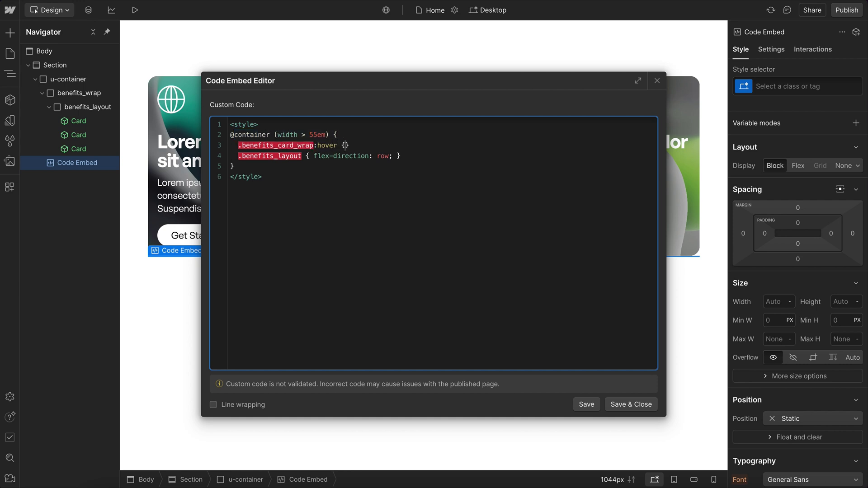
type(":hover { width: 140%;")
left_click(644, 409)
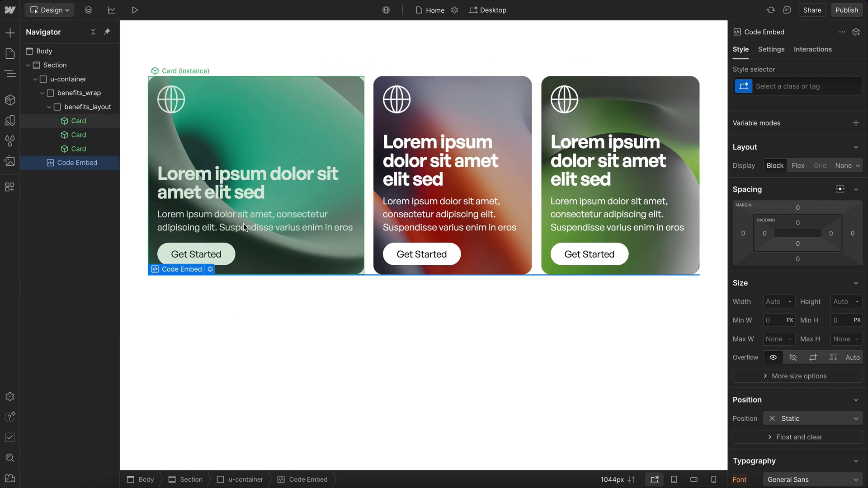
Step: In the Card component, review benefits_card_mask_wrap's grid-template-rows property, copy its class name, and leave component editing
double_click(245, 238)
left_click(244, 235)
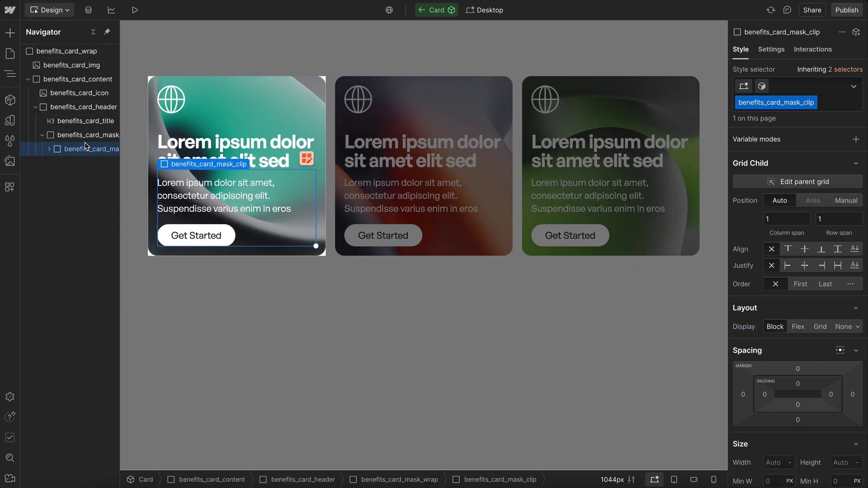
key("ctrl+Up")
left_click(771, 99)
key("Escape")
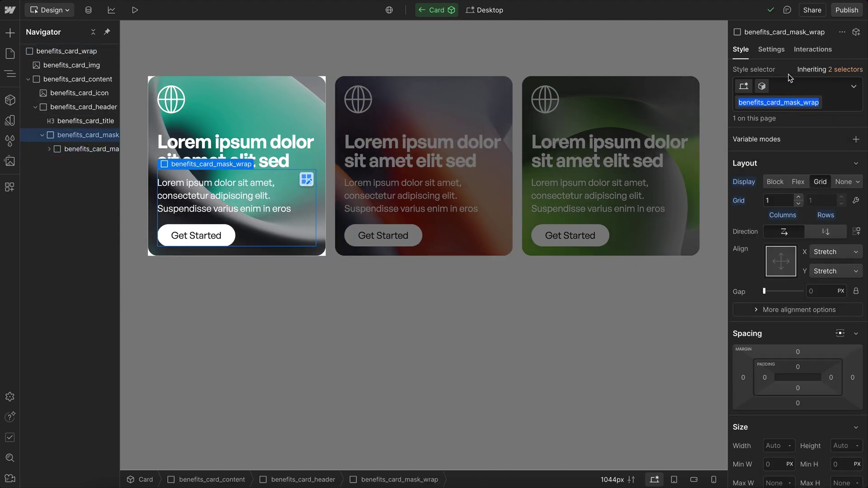
scroll(788, 390, "down", 10)
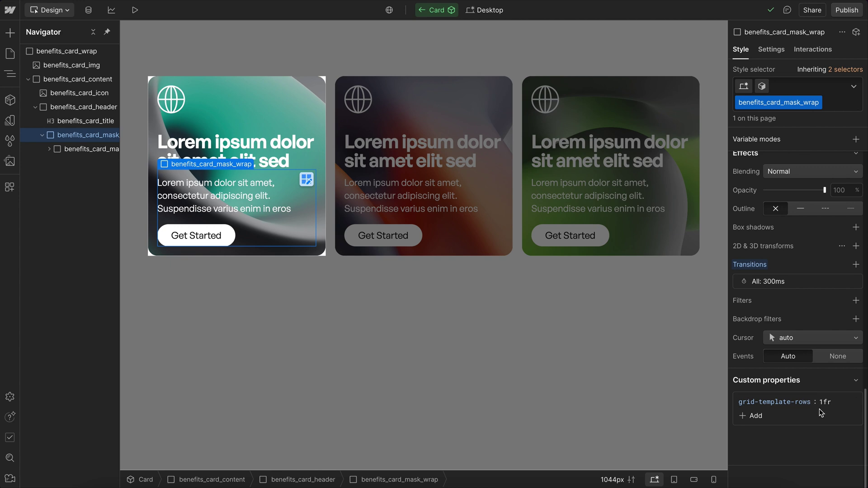
double_click(811, 102)
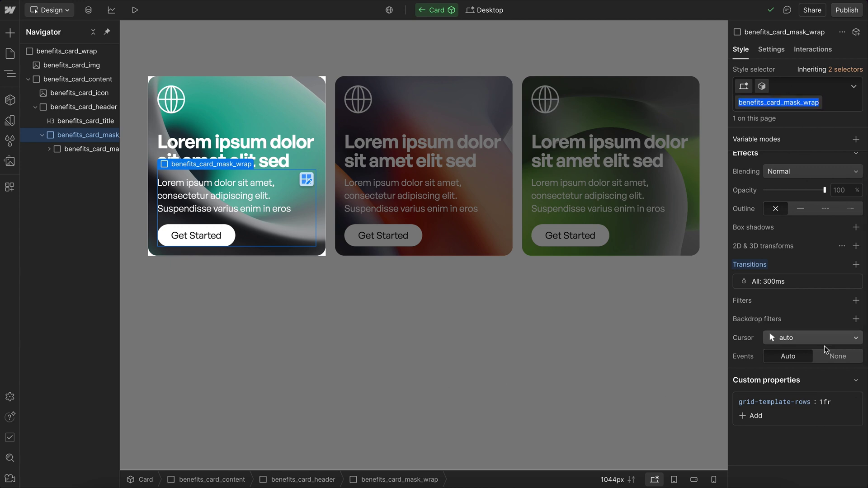
left_click(565, 383)
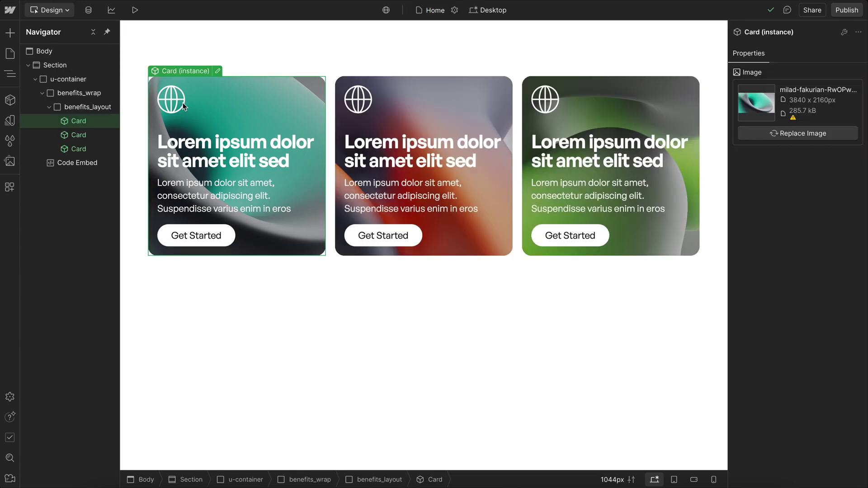
Step: Add .benefits_card_mask_wrap { grid-template-rows: 0fr; } inside the code embed's container query and save it
double_click(73, 163)
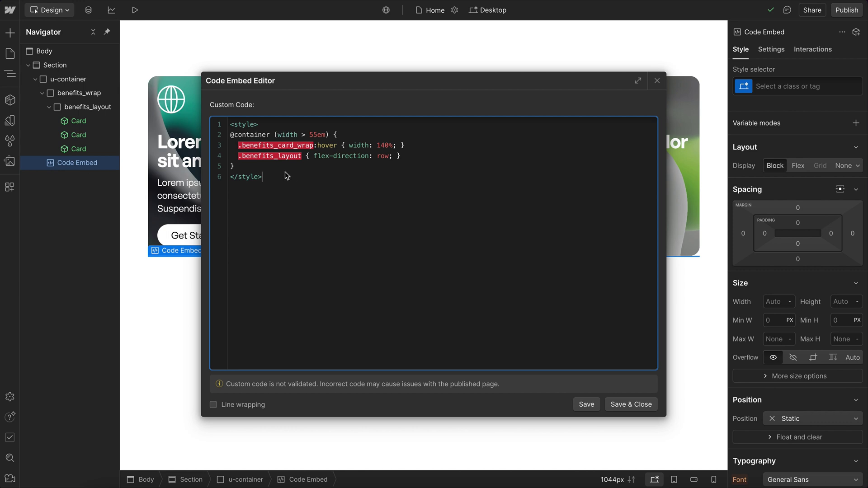
key("Return")
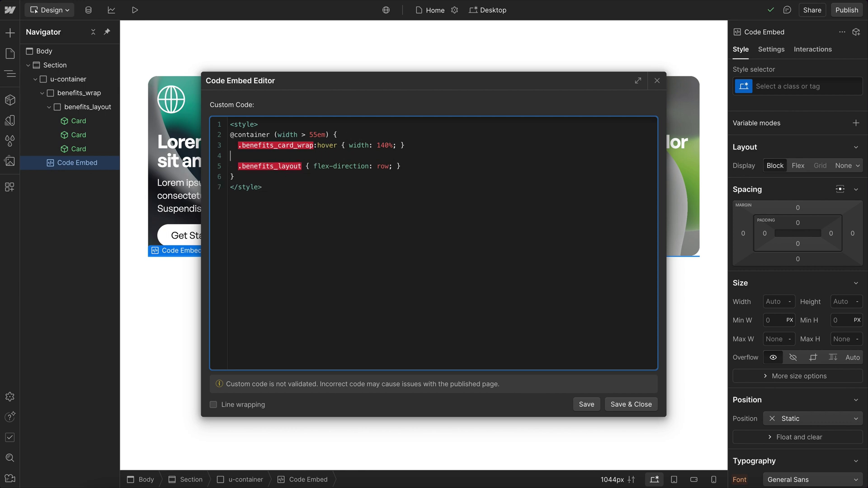
type(".benefits_card_mask_wrap")
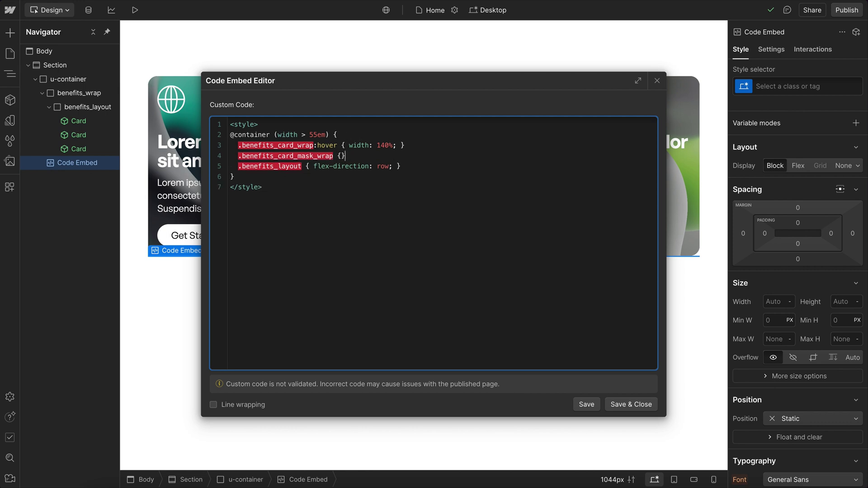
type("{ grid-template-r")
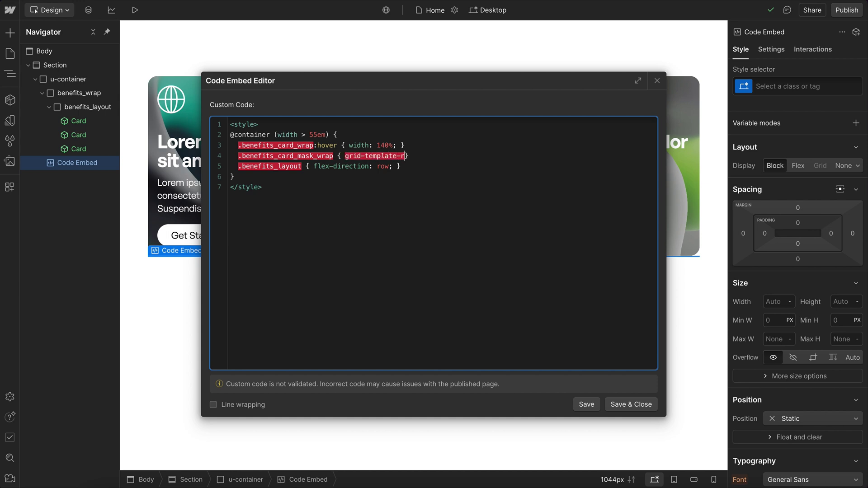
type("ows: 0fr;")
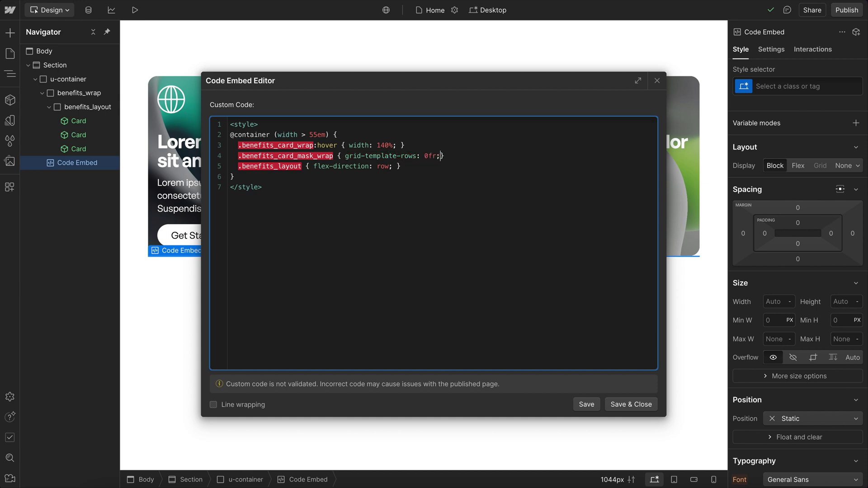
left_click(621, 405)
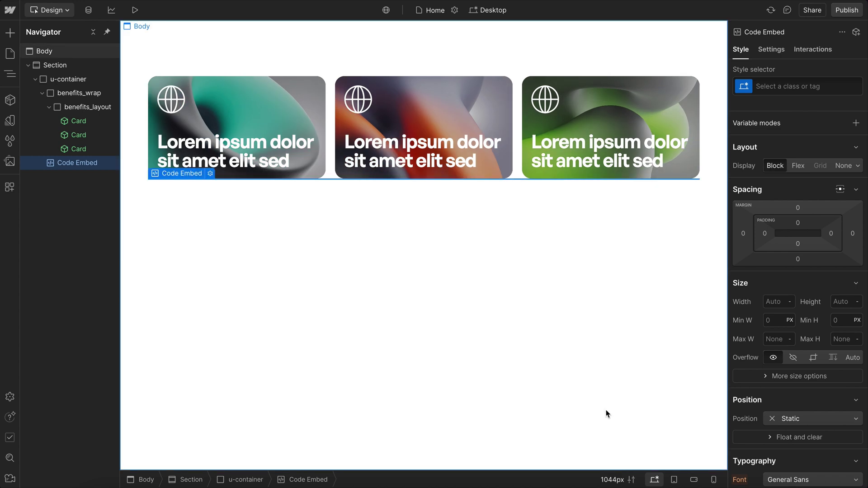
Step: Compare the masked cards' layout at the Tablet and Desktop breakpoints, finishing on Desktop
left_click(310, 233)
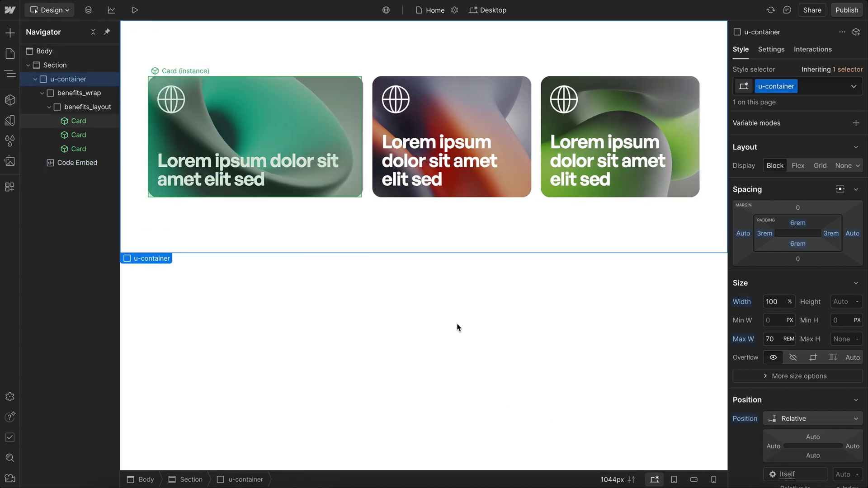
key("shift+2")
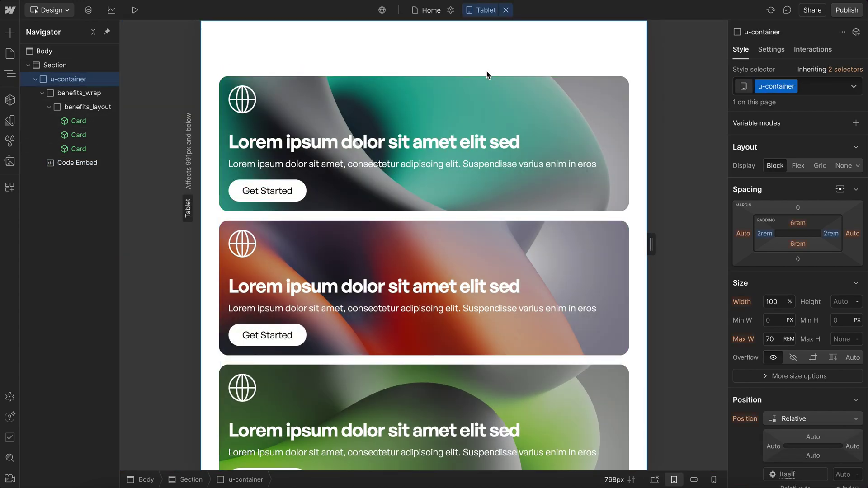
key("shift+1")
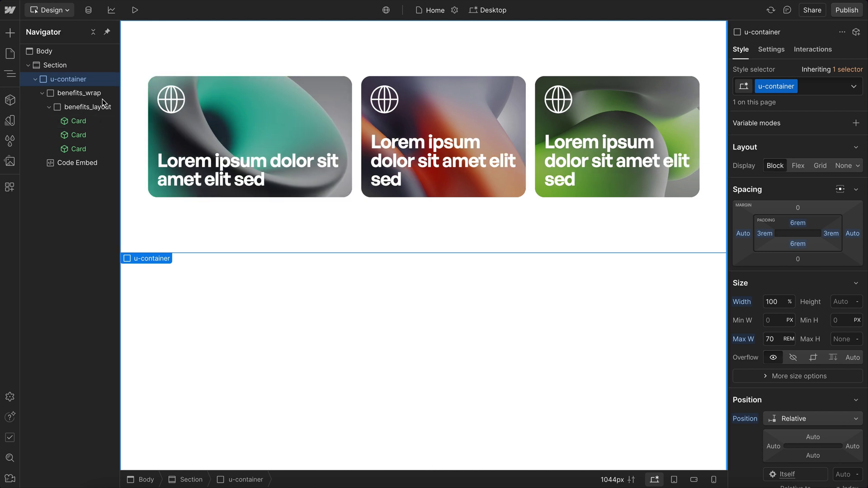
Step: In the code embed, duplicate the .benefits_card_wrap:hover selector onto a new line below its width rule
double_click(78, 164)
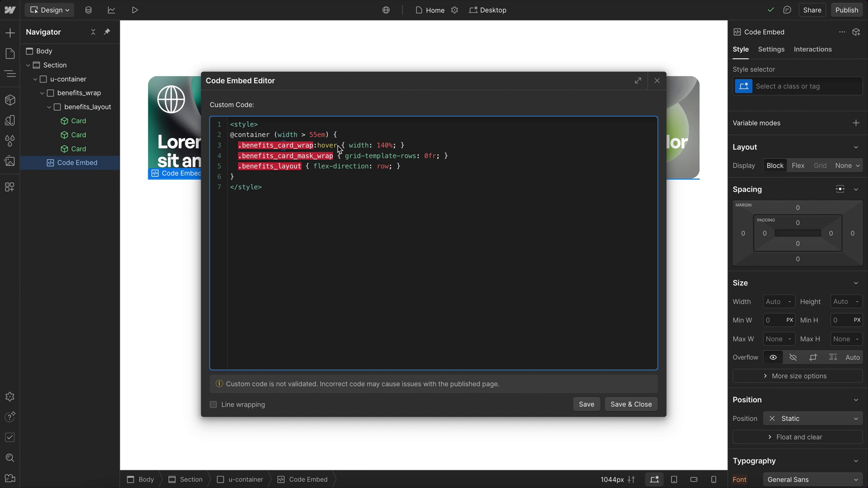
left_click_drag(337, 148, 240, 149)
key("ctrl+c")
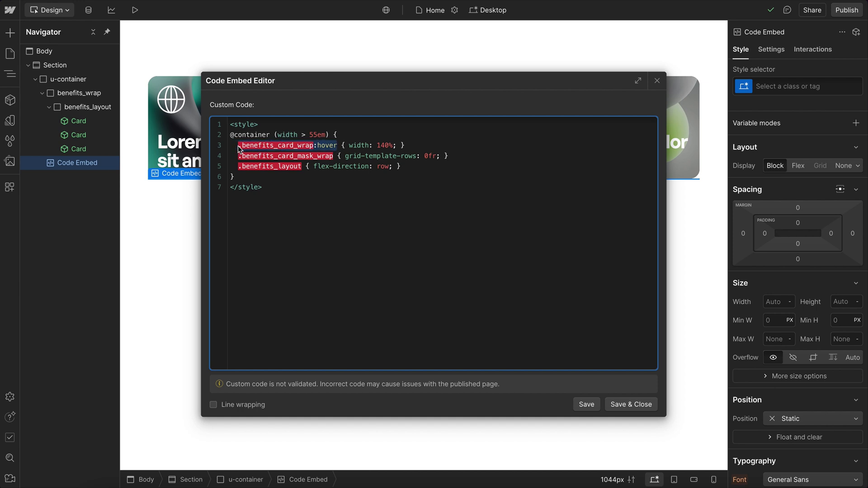
left_click(412, 147)
key("Return")
key("ctrl+v")
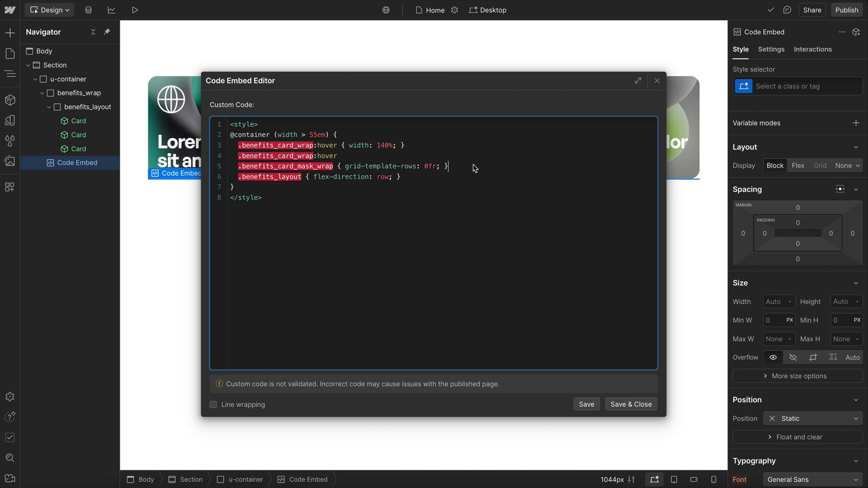
Step: Complete the duplicated hover selector with .benefits_card_mask_wrap { grid-template-rows: 1fr; } and save the code embed
left_click_drag(473, 167, 198, 168)
key("ctrl+c")
left_click(374, 158)
key("ctrl+v")
key("BackSpace")
key("BackSpace")
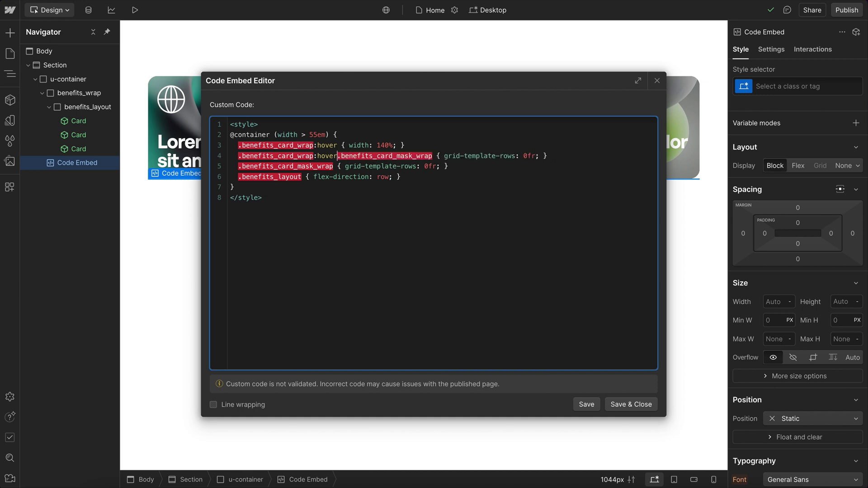
key("BackSpace")
type("1")
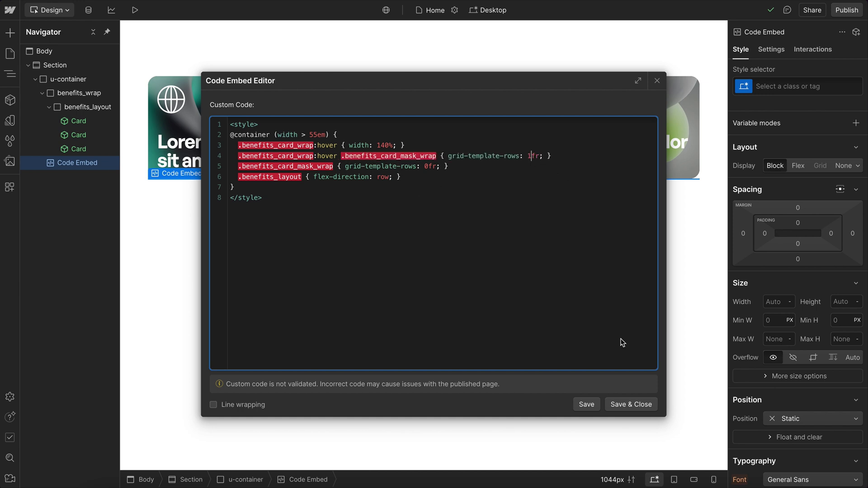
left_click(637, 403)
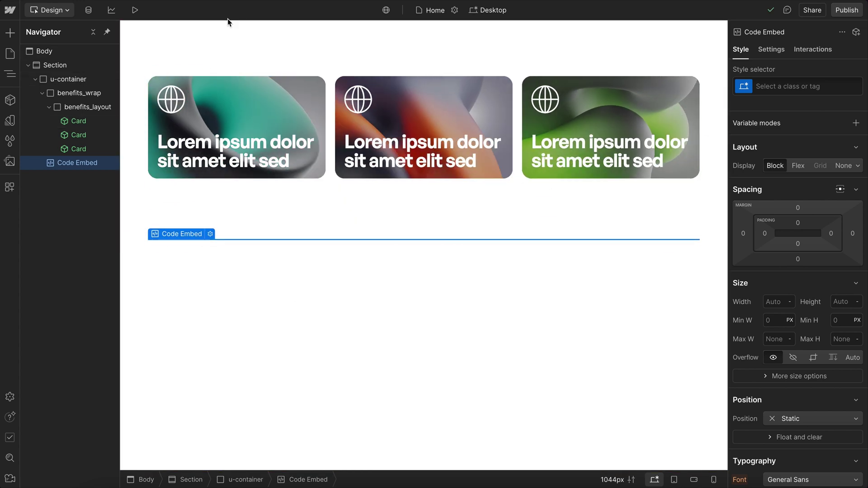
Step: Add .benefits_card_wrap { min-height: 25rem; } as the first rule in the code embed's container query and save it
double_click(70, 167)
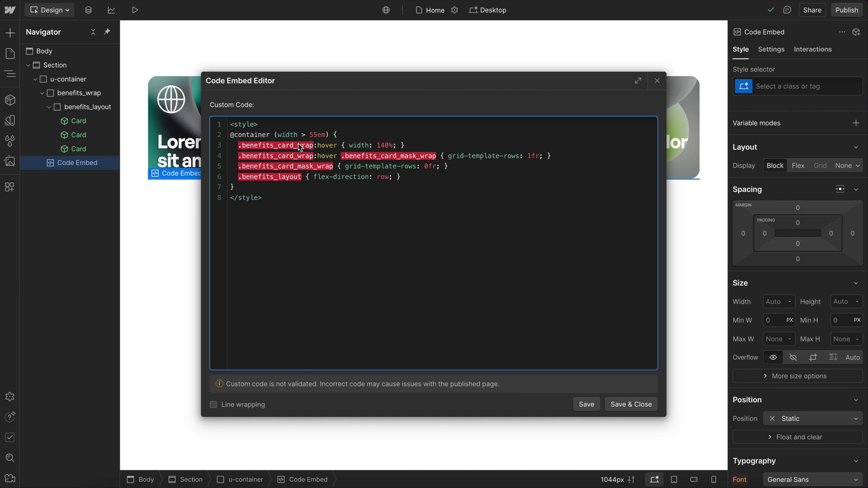
key("Left")
key("Return")
key("Up")
type(".benefits_card_wrap")
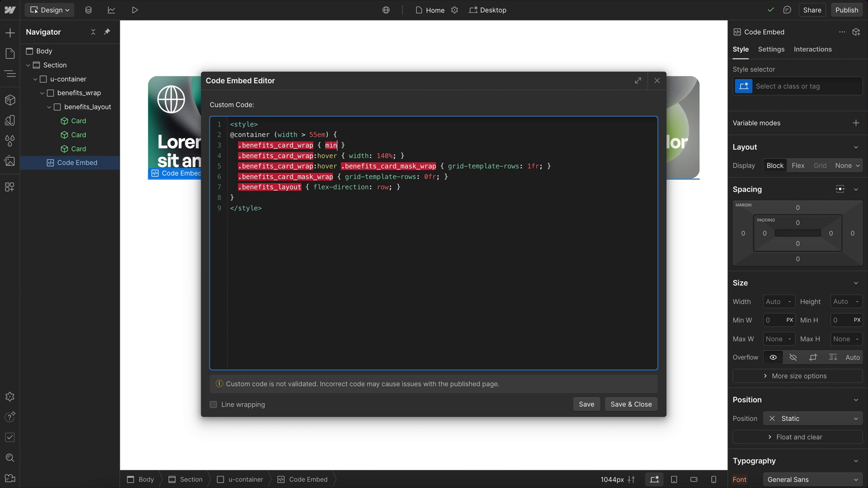
type("{ min-height: 25rem;")
left_click(628, 405)
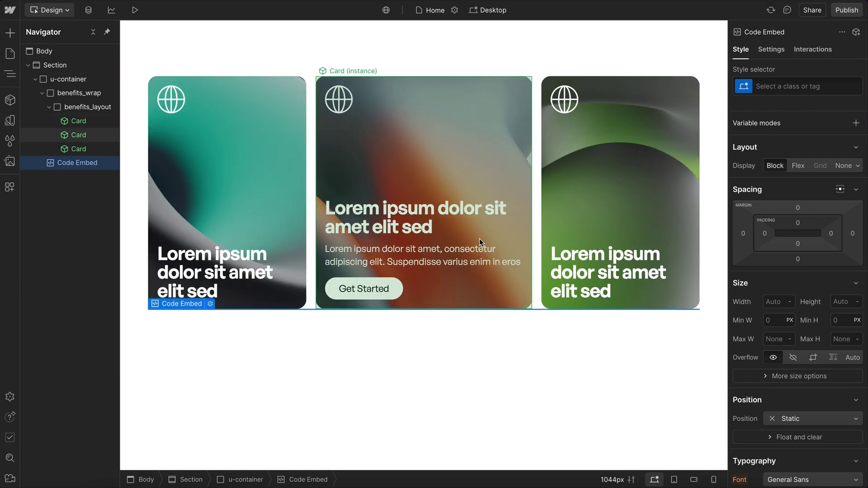
Step: Set benefits_card_content's opacity transition duration to 300 ms in the Card component, and review the code embed's rules
mouse_move(643, 237)
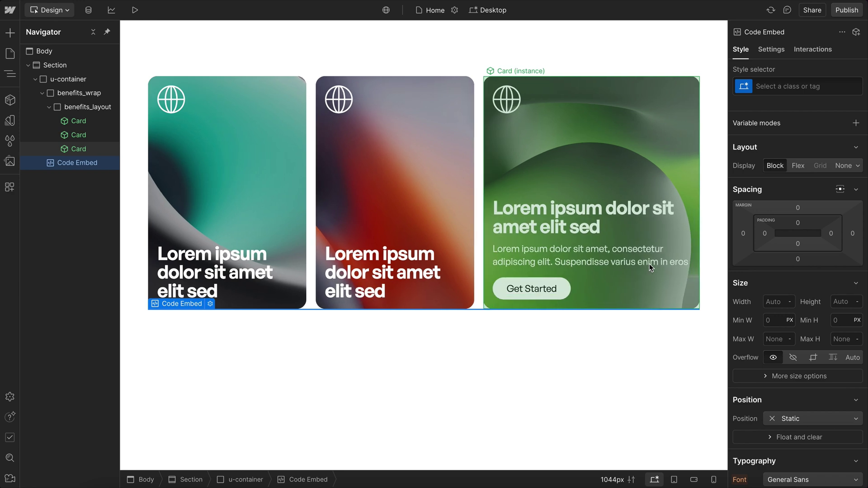
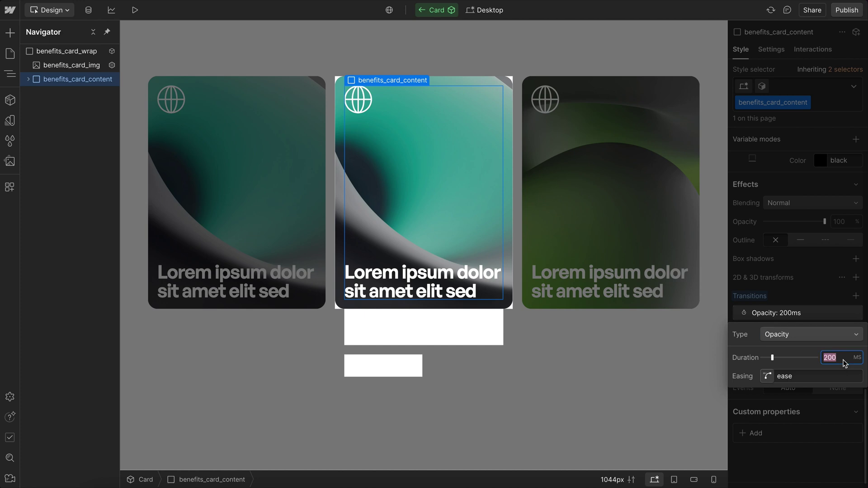
key("Return")
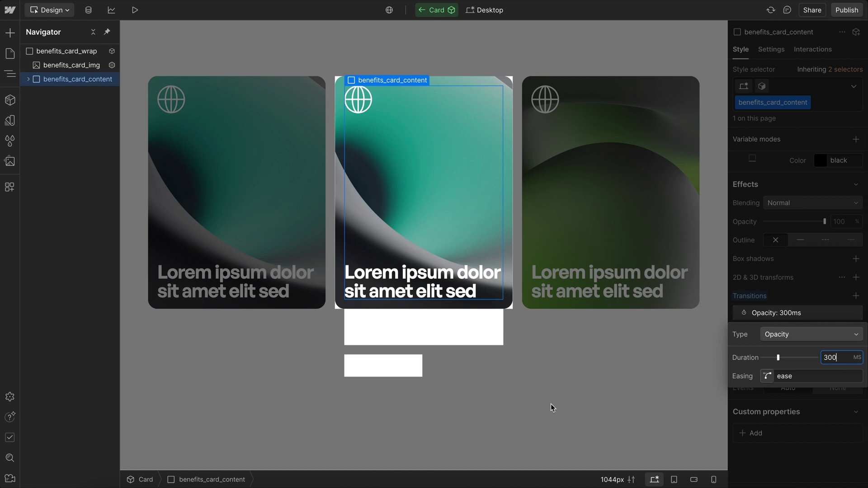
left_click(550, 403)
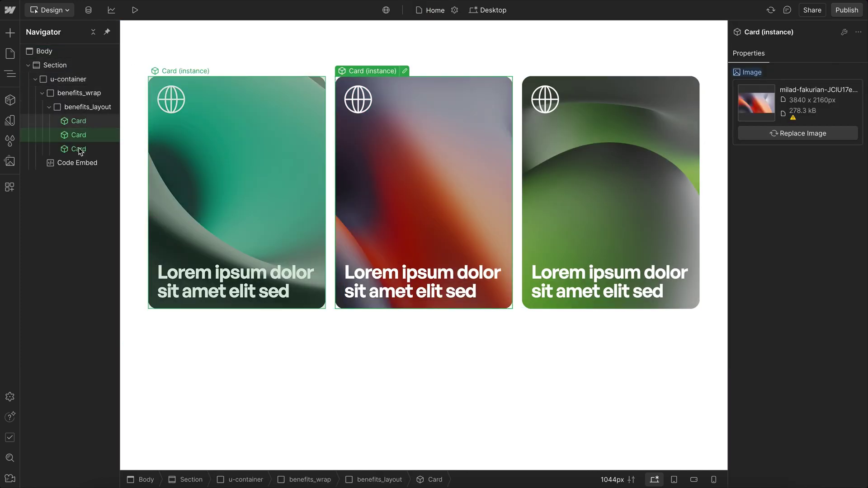
double_click(77, 163)
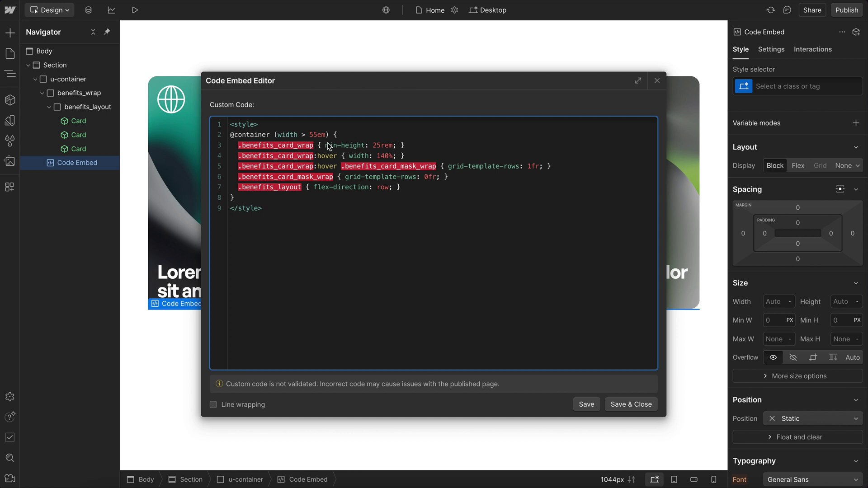
left_click(641, 405)
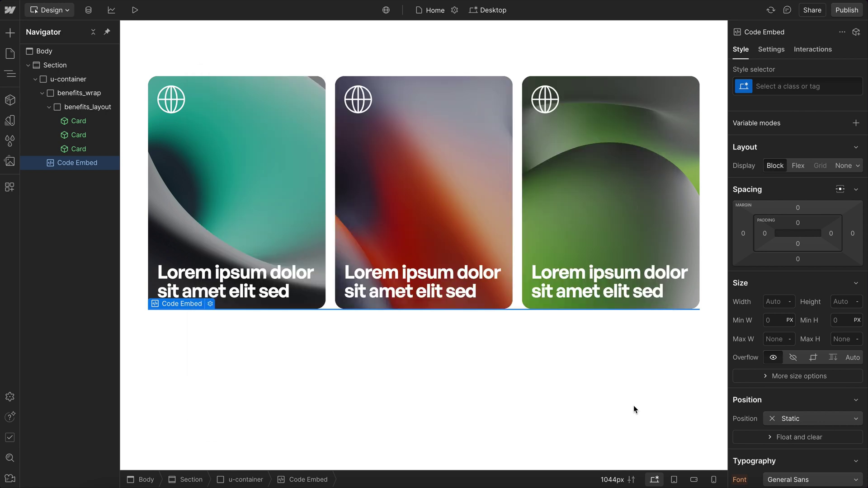
Step: Move the Code Embed above benefits_wrap inside u-container and duplicate benefits_wrap
left_click(42, 93)
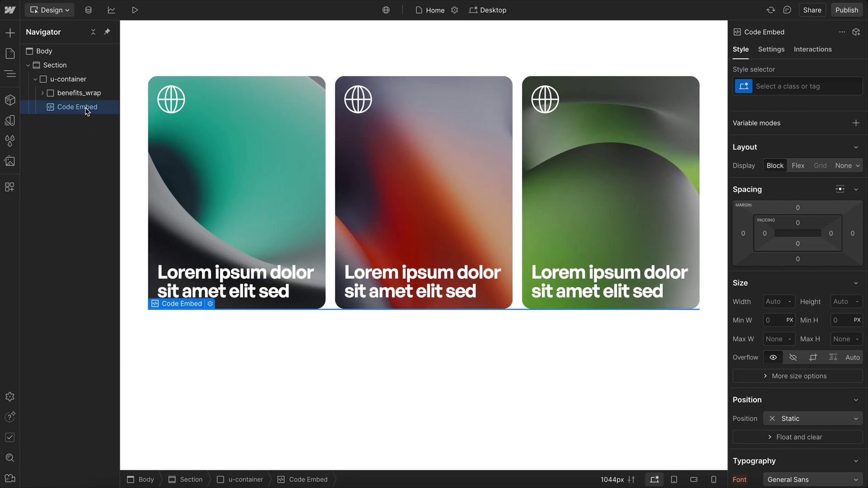
left_click_drag(84, 110, 84, 91)
left_click(86, 107)
key("ctrl+d")
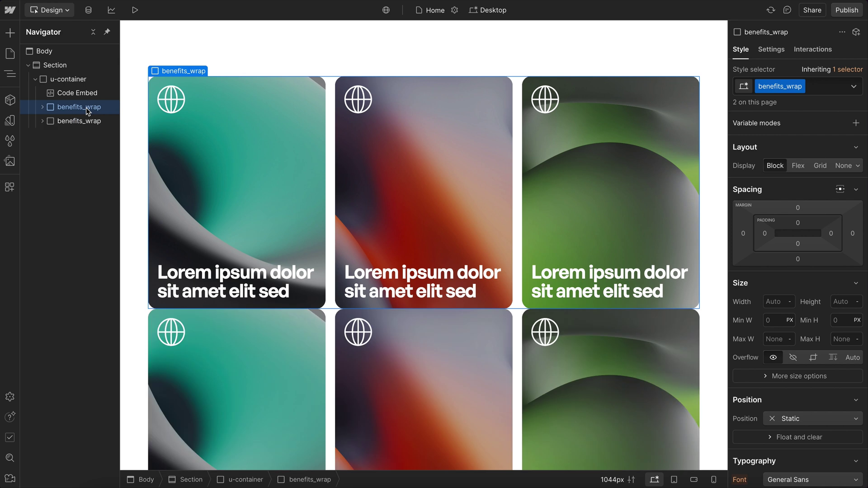
Step: Start a new first rule in the code embed's container query with the selector body:has(.benefits_card_wrap:hover)
left_click(83, 95)
double_click(82, 96)
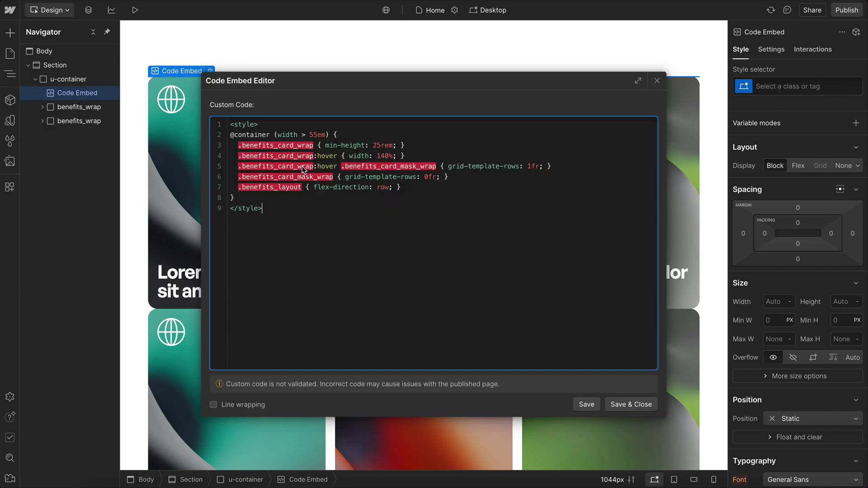
key("Return")
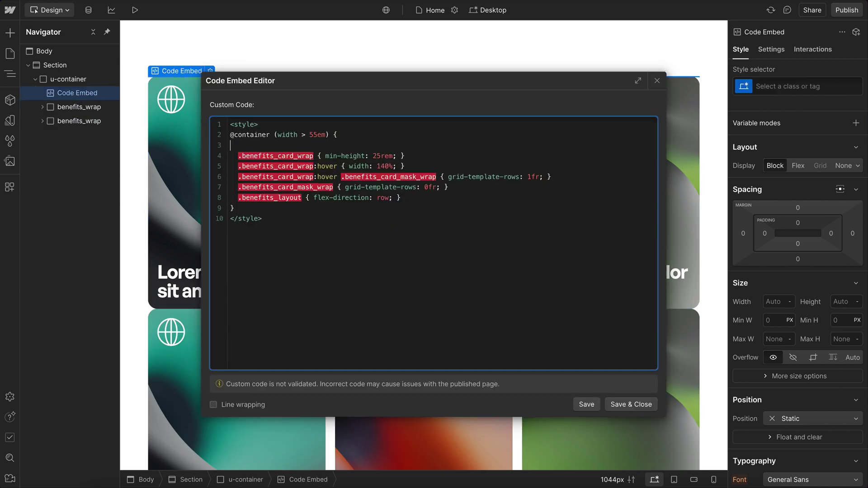
type("body:has(")
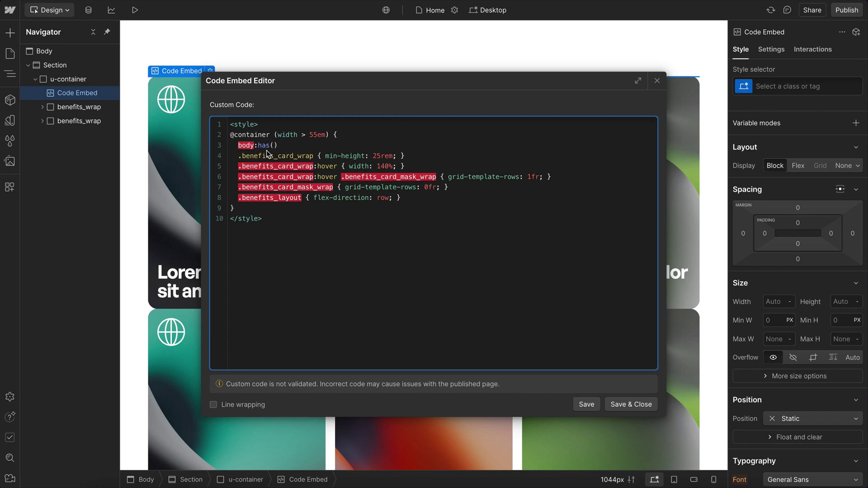
key("ctrl+Right")
key("shift+Home")
key("ctrl+c")
left_click(289, 145)
key("Left")
key("ctrl+v")
type(":hover) .")
Step: Finish the body:has() rule with .benefits_card_wrap:not(:hover) { opacity: 0.5; } and save the code embed
key("ctrl+v")
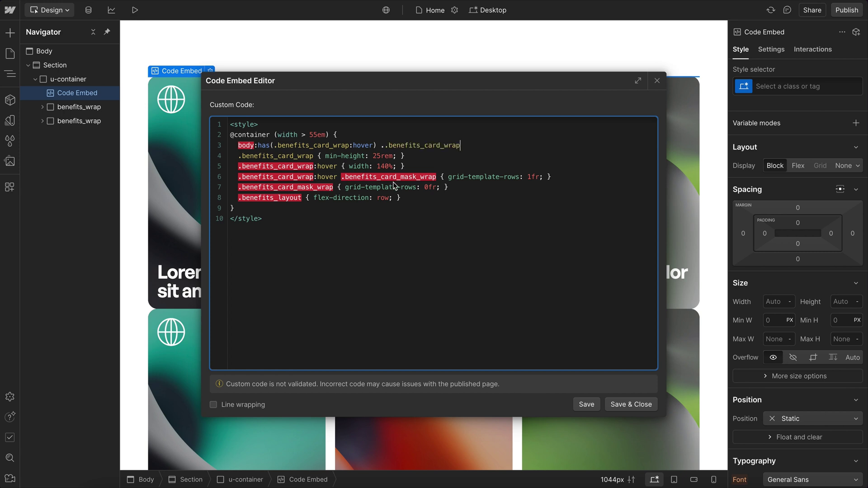
key("BackSpace")
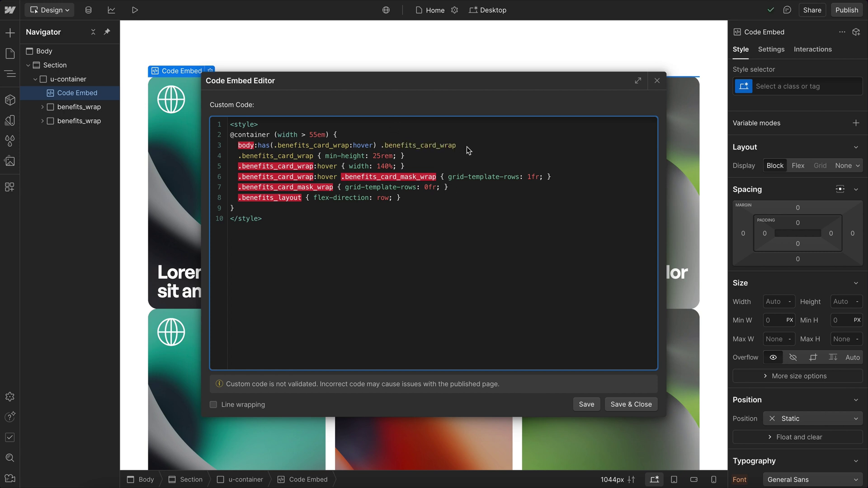
type(":")
type("{}")
type("opacity: 0.5; }")
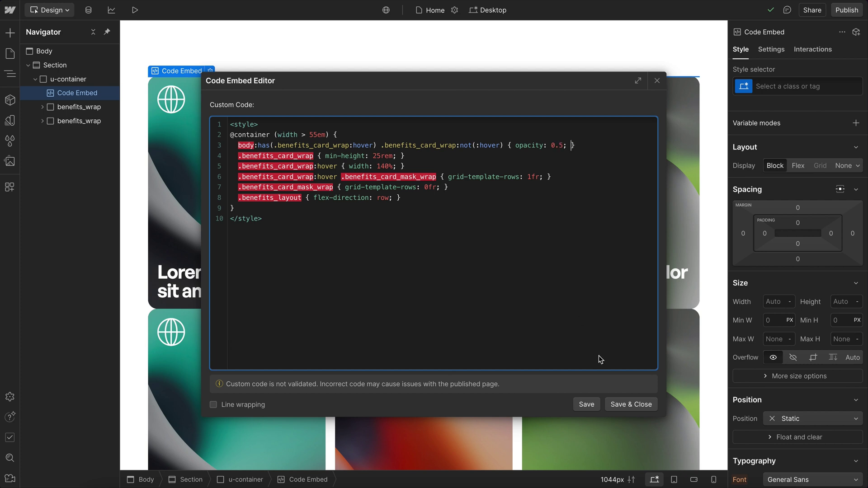
left_click(628, 400)
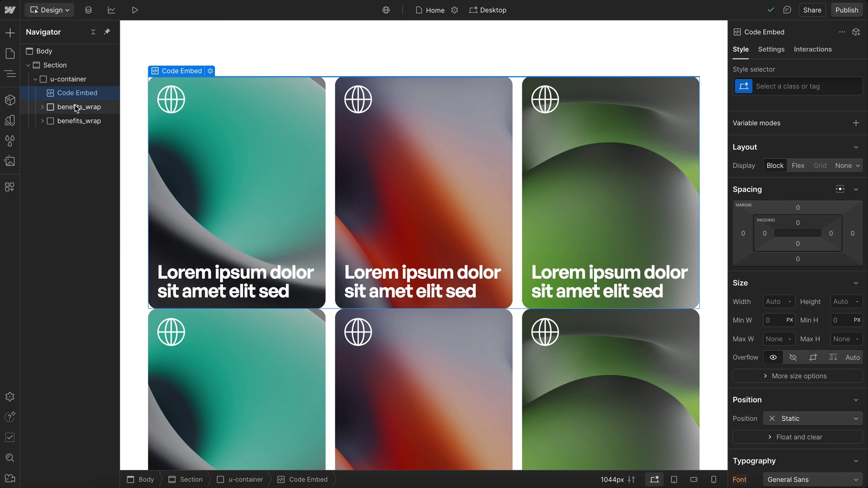
Step: Check benefits_layout in the first benefits_wrap, replace body with .benefits_layout in the code embed's :has() rule, and save it
left_click(75, 107)
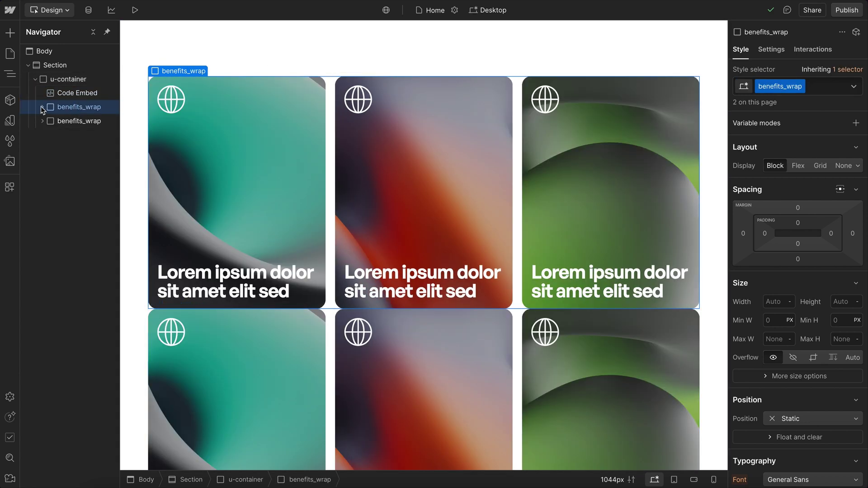
left_click(41, 108)
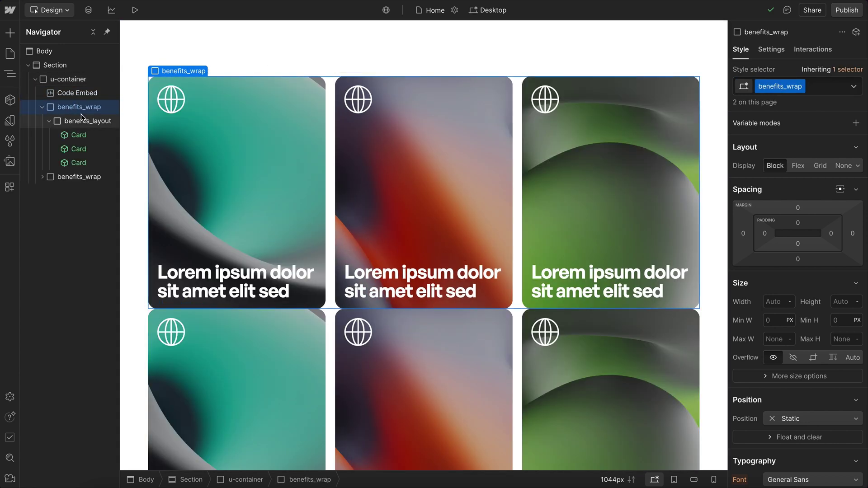
left_click(85, 121)
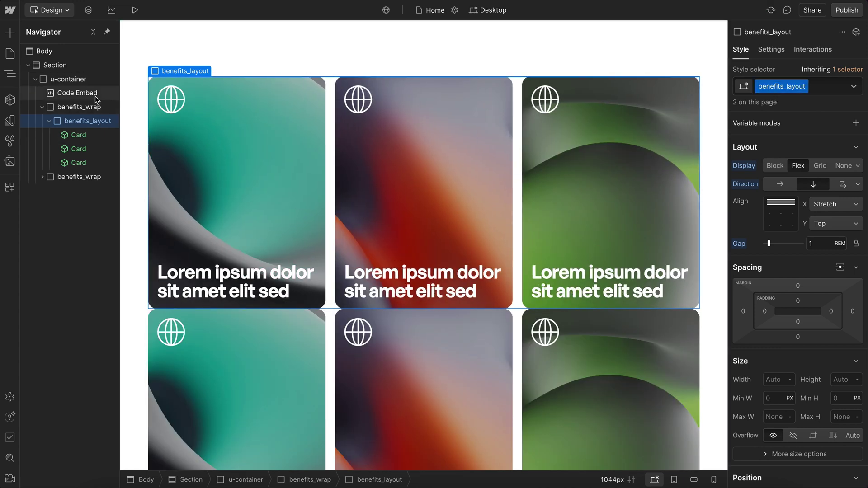
double_click(95, 93)
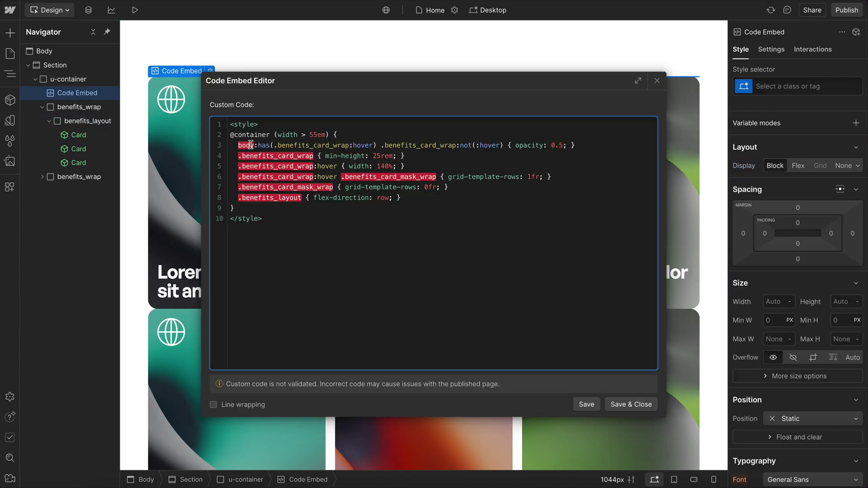
type(".benefits_layout")
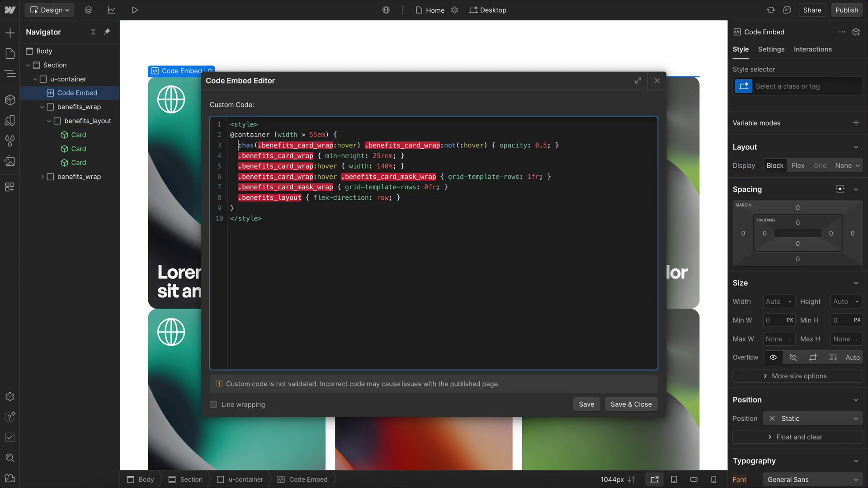
left_click_drag(322, 145, 418, 150)
left_click(417, 150)
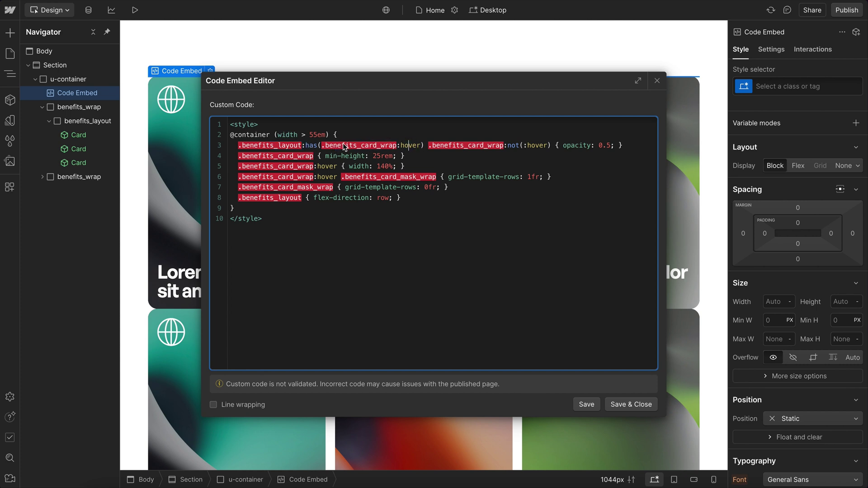
left_click_drag(427, 145, 548, 148)
left_click(248, 145)
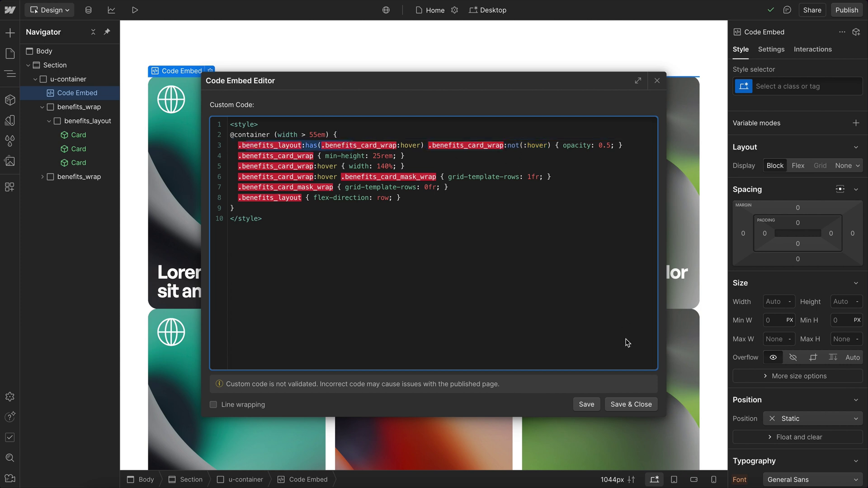
left_click(629, 407)
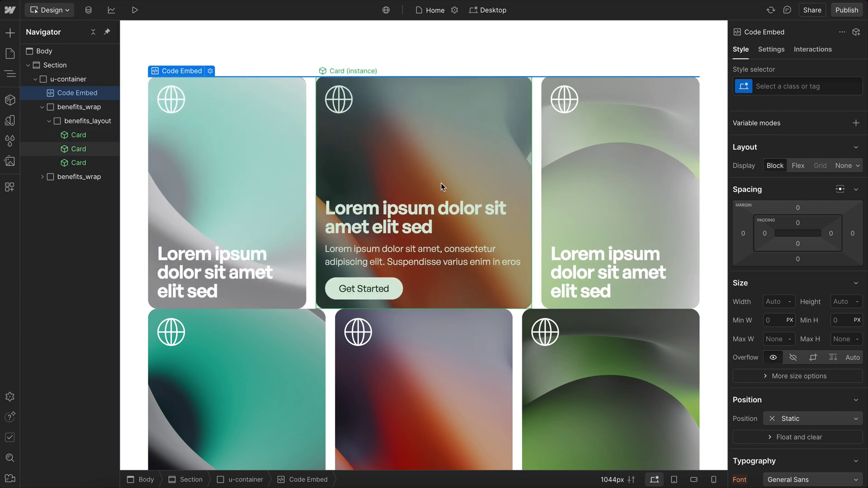
Step: In the Card component, copy benefits_card_content's class name, review its transitions, and leave component editing
double_click(236, 167)
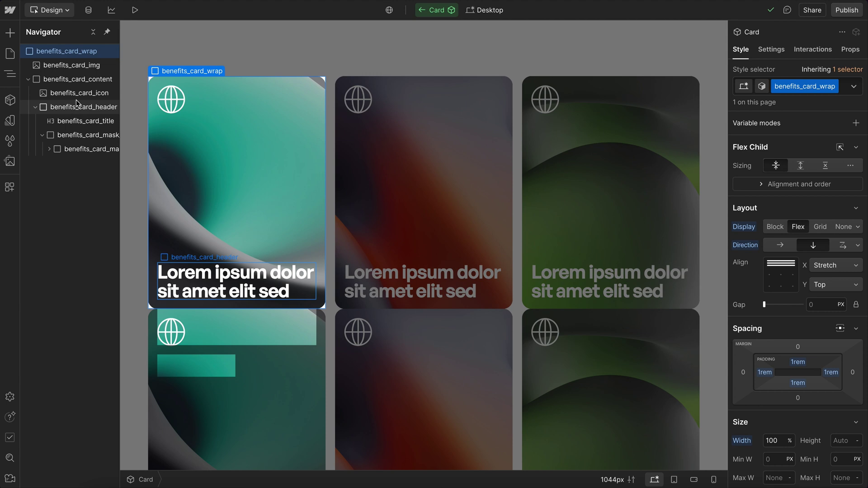
left_click(90, 81)
double_click(784, 103)
key("Escape")
scroll(796, 309, "down", 15)
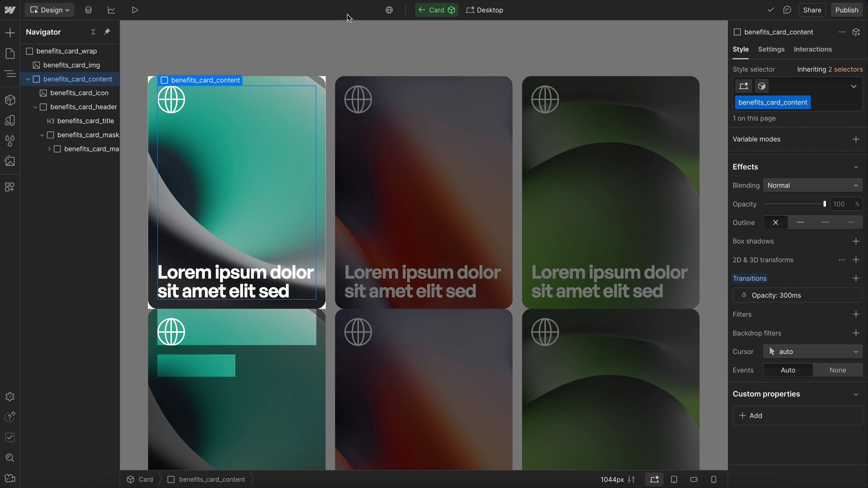
left_click(227, 47)
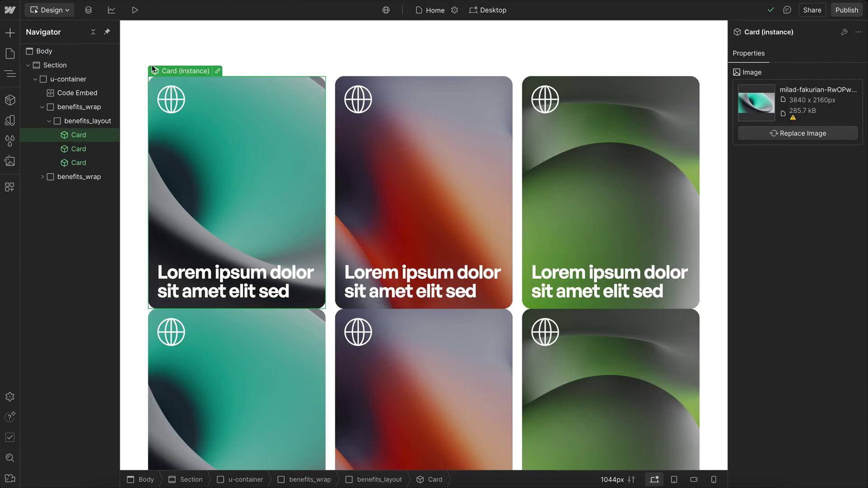
Step: Append .benefits_card_content to the selector of the code embed's .benefits_layout:has() rule, after .benefits_card_wrap:not(:hover)
double_click(83, 92)
left_click(551, 148)
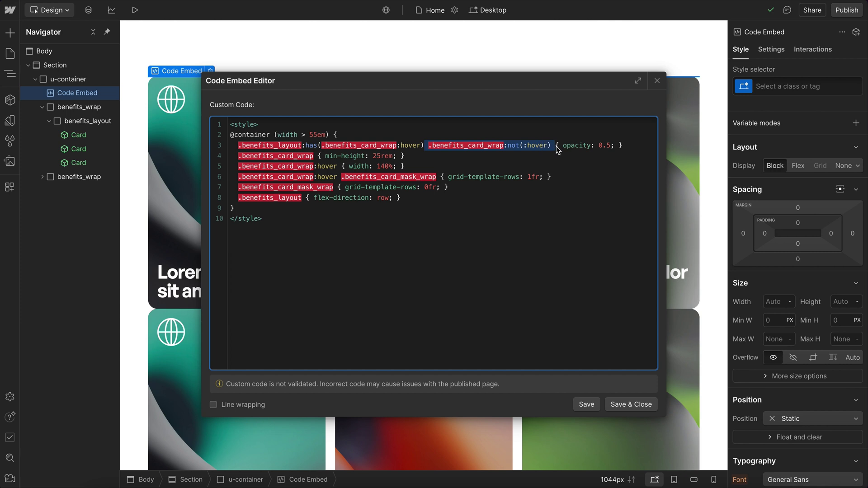
key("Right")
type(".benefits_card_content")
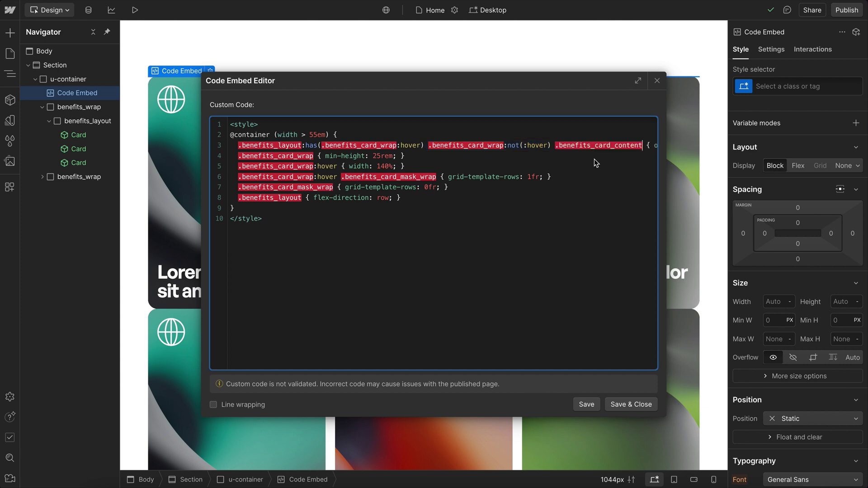
Step: Set the :has() rule's opacity to 0, save the code embed, and check the hover effect on the first and third cards
key("End")
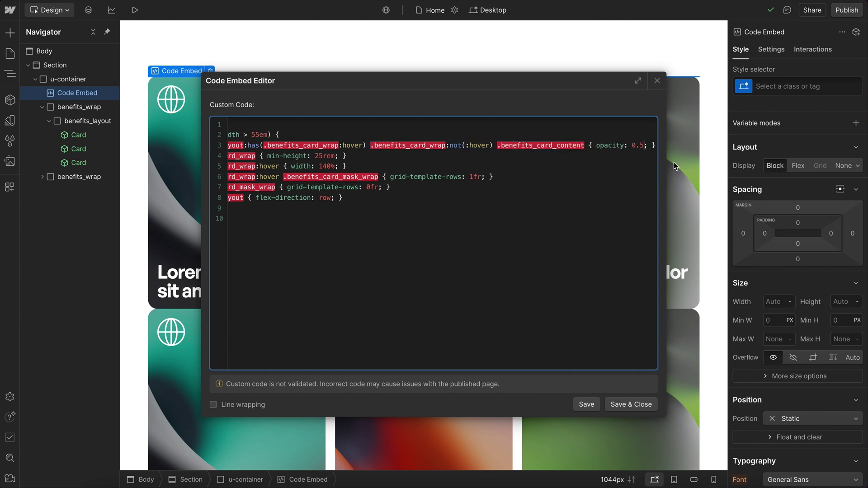
key("Left")
key("Left")
key("Left")
key("BackSpace")
key("BackSpace")
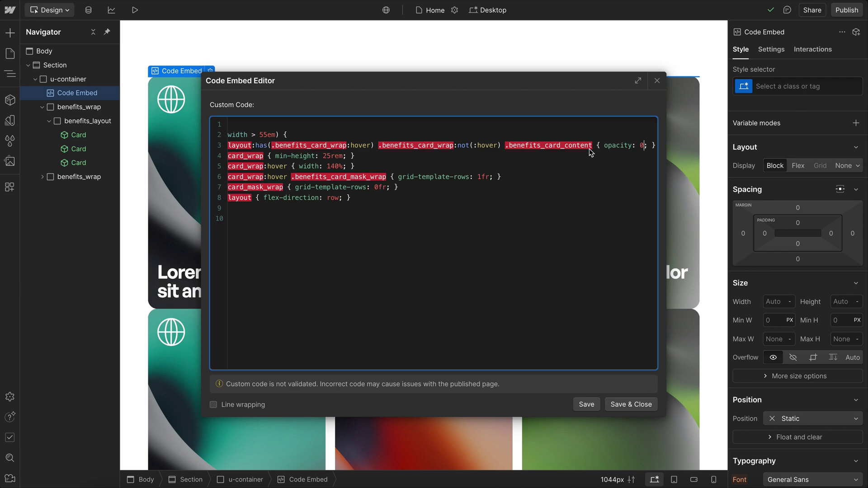
left_click(625, 405)
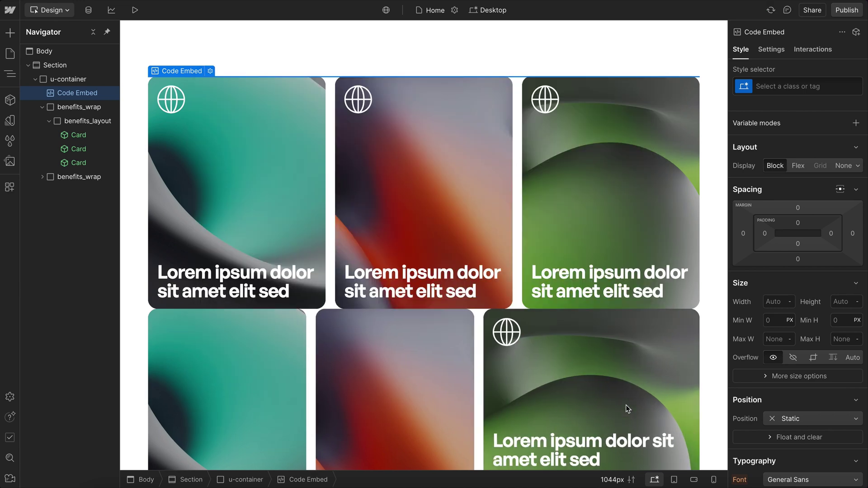
mouse_move(270, 164)
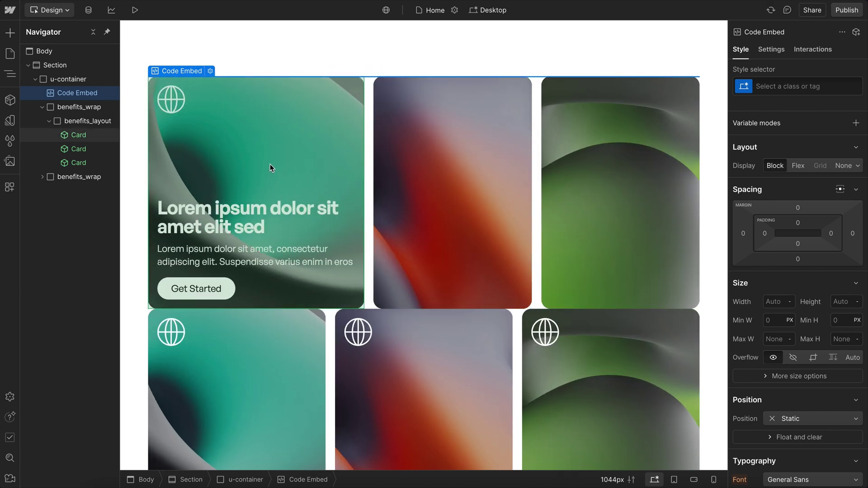
mouse_move(619, 184)
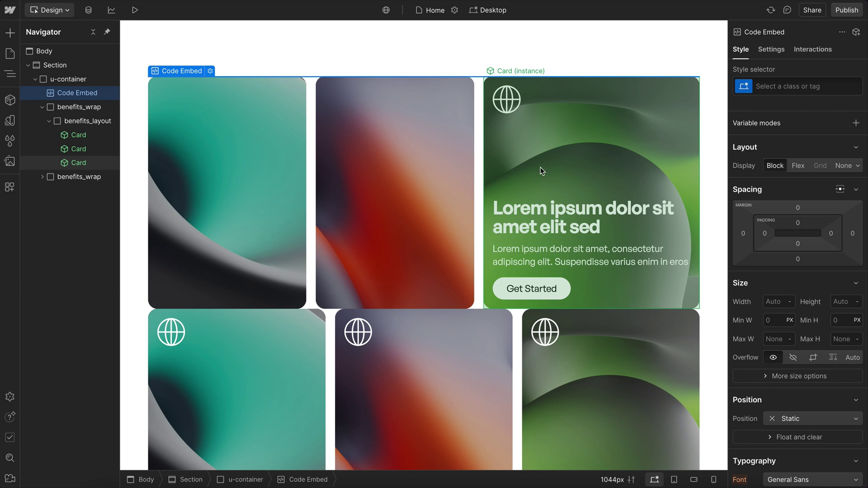
Step: Set the width in the code embed's .benefits_card_wrap:hover rule to 160% and save it
double_click(76, 93)
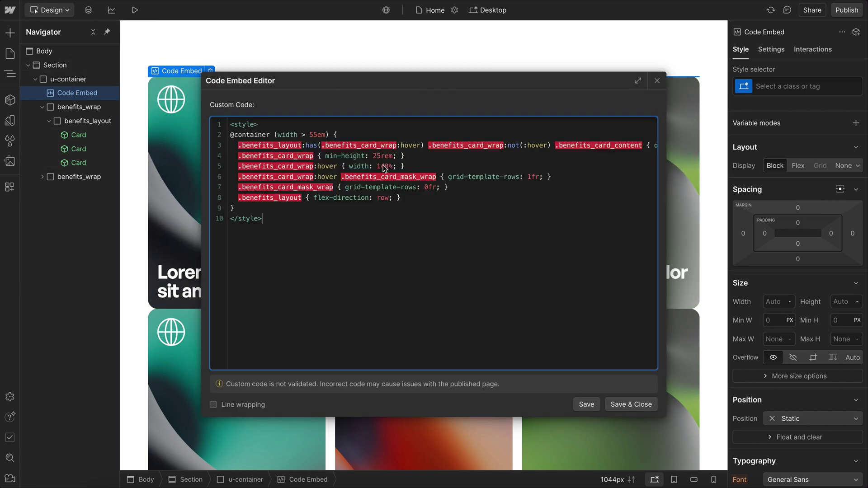
left_click(388, 167)
key("BackSpace")
type("6")
left_click(632, 404)
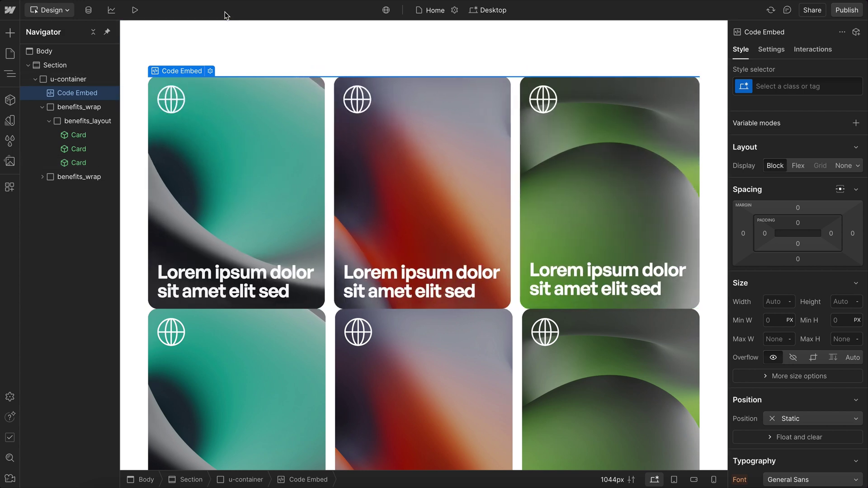
Step: Change the .benefits_card_wrap:hover rule's width to 190% in the code embed and save it
key("Return")
left_click(378, 156)
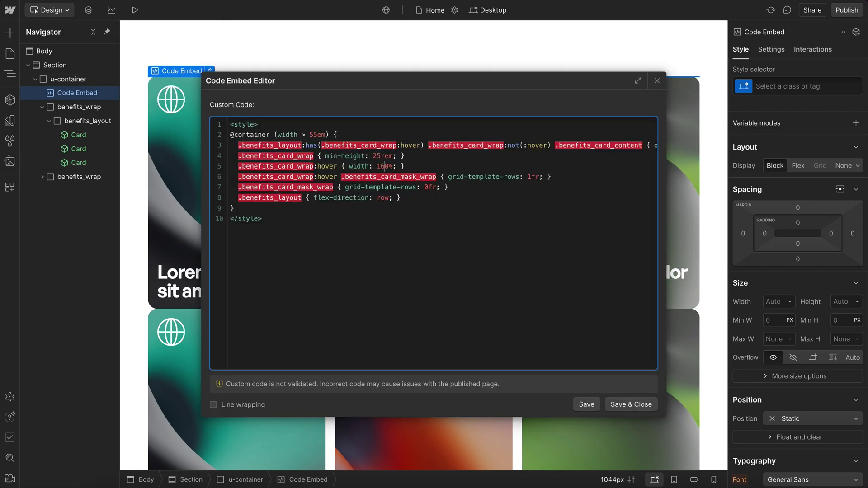
left_click(384, 165)
key("BackSpace")
type("9")
left_click(622, 404)
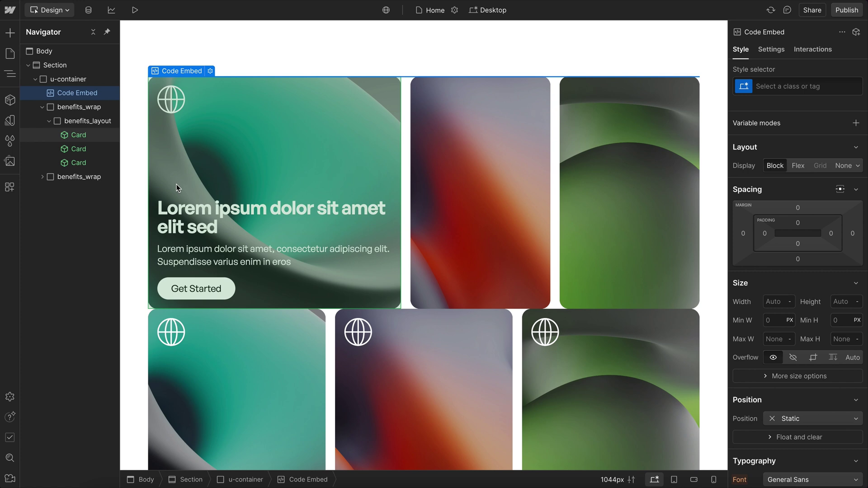
Step: In the Card component, add the custom property text-wrap: balance to benefits_card_title and leave component editing
double_click(371, 219)
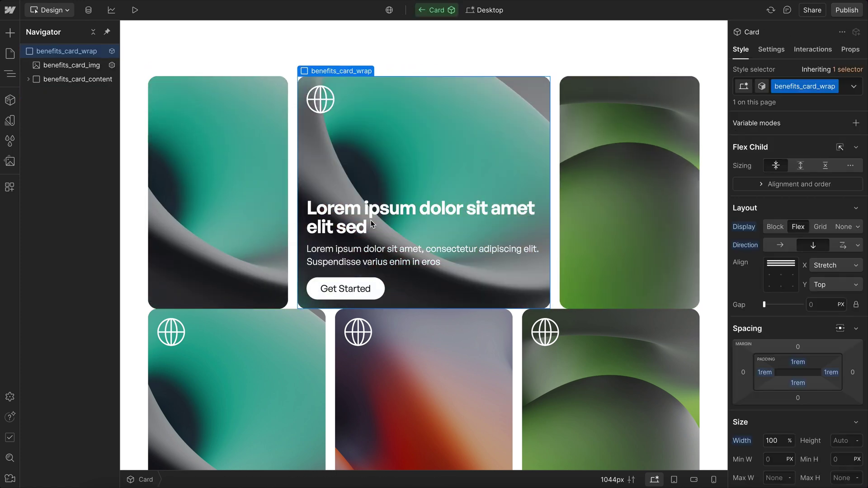
left_click(484, 208)
scroll(768, 316, "down", 10)
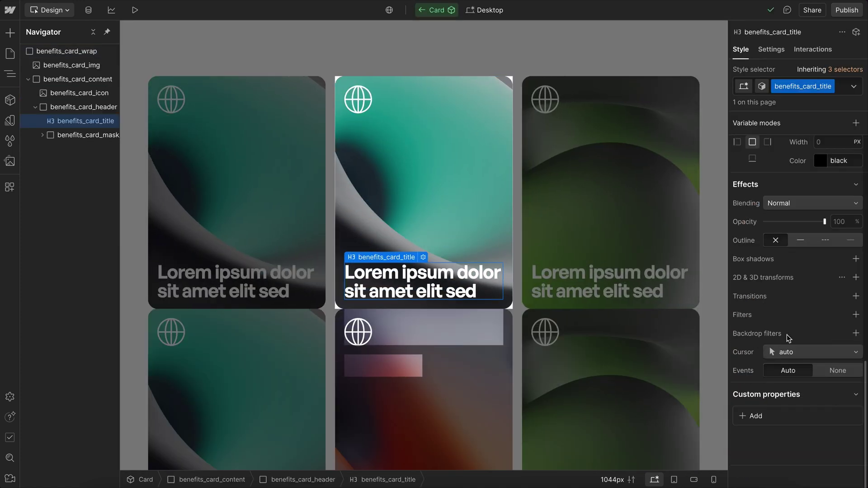
left_click(750, 415)
type("text-wrap")
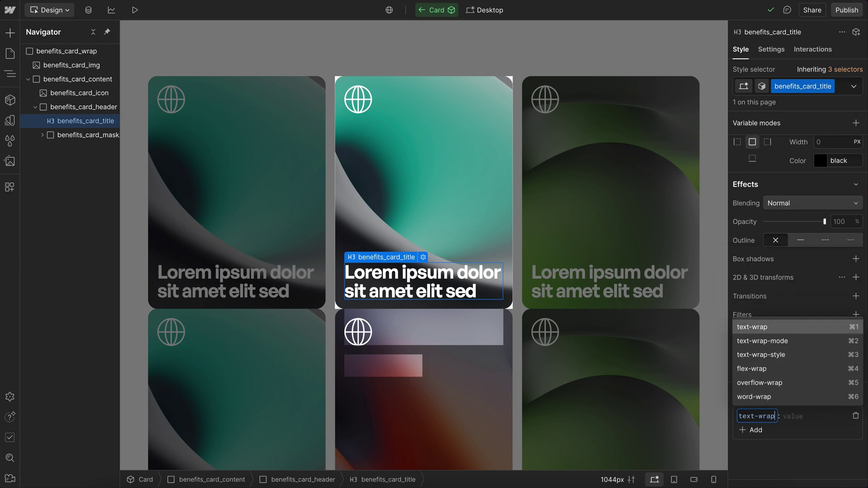
key("Return")
type("balance")
key("Return")
left_click(457, 40)
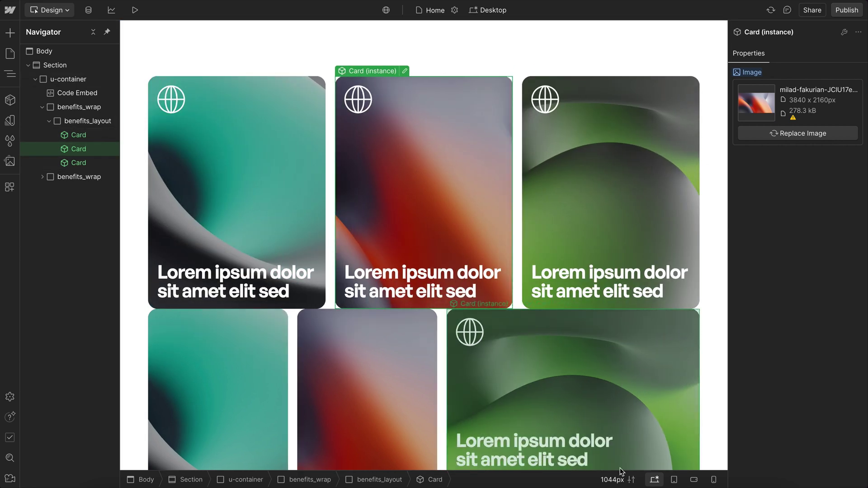
Step: Check the stacked cards at the Tablet breakpoint, widening the canvas to 926px, and return to Desktop
mouse_move(726, 380)
left_mouse_down()
mouse_move(718, 384)
mouse_move(734, 386)
left_mouse_up()
key("shift+2")
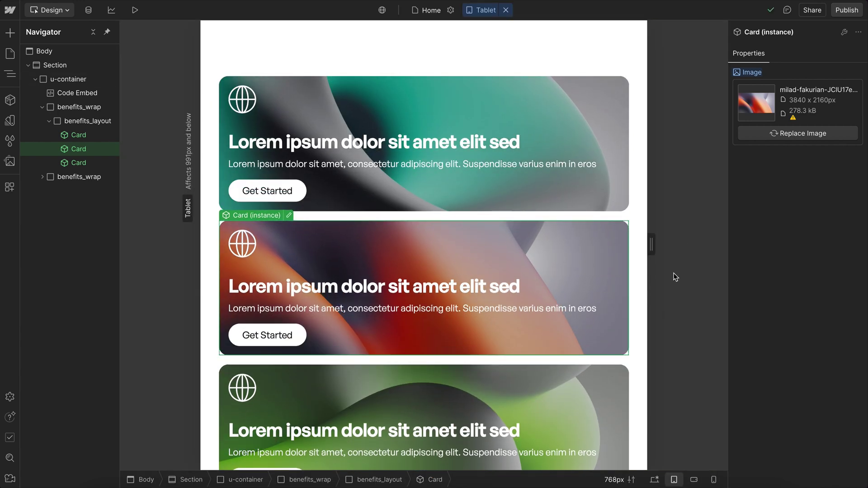
left_click_drag(651, 244, 696, 256)
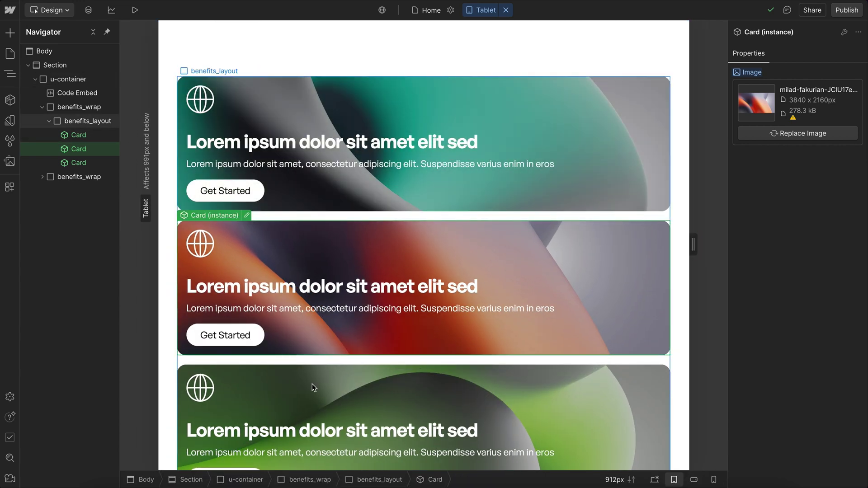
mouse_move(694, 244)
left_mouse_down()
mouse_move(721, 249)
mouse_move(698, 254)
left_mouse_up()
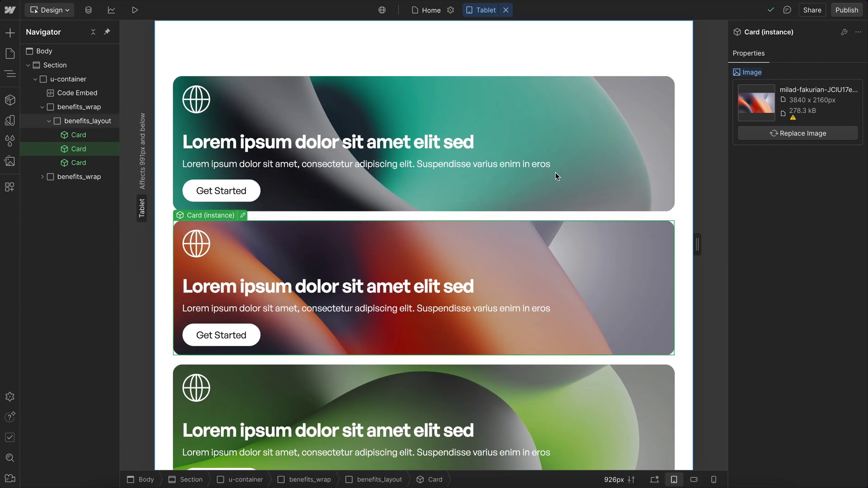
left_click(505, 10)
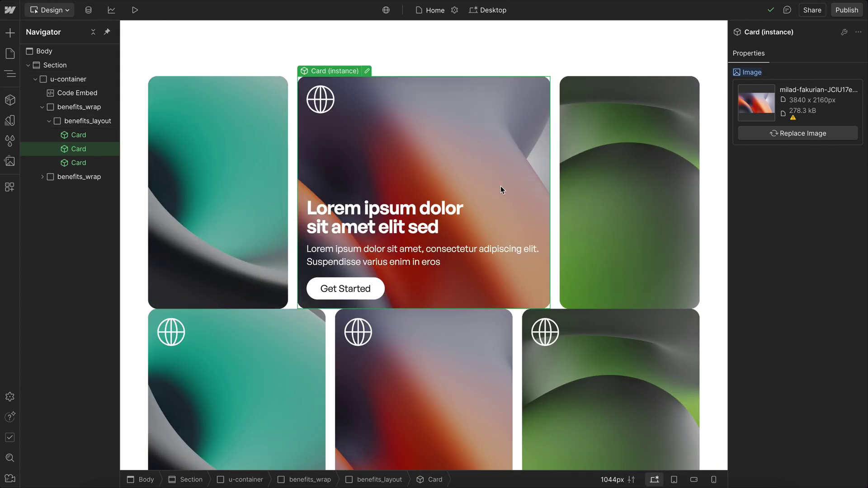
Step: Delete the second benefits_wrap, then test the remaining cards' hover effect in preview mode and return to design mode
left_click(70, 181)
key("Delete")
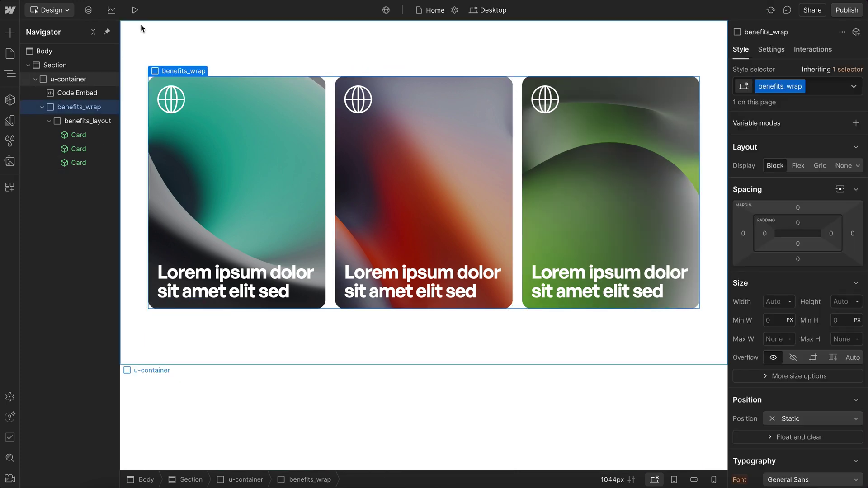
left_click(129, 14)
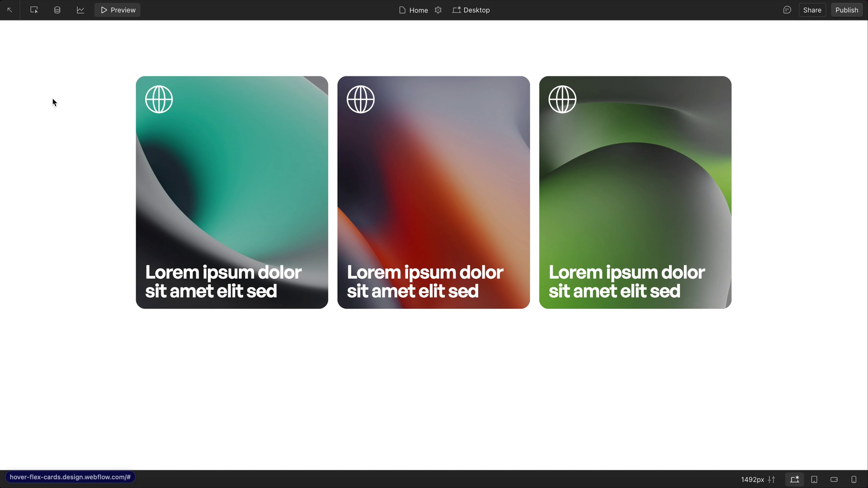
mouse_move(186, 163)
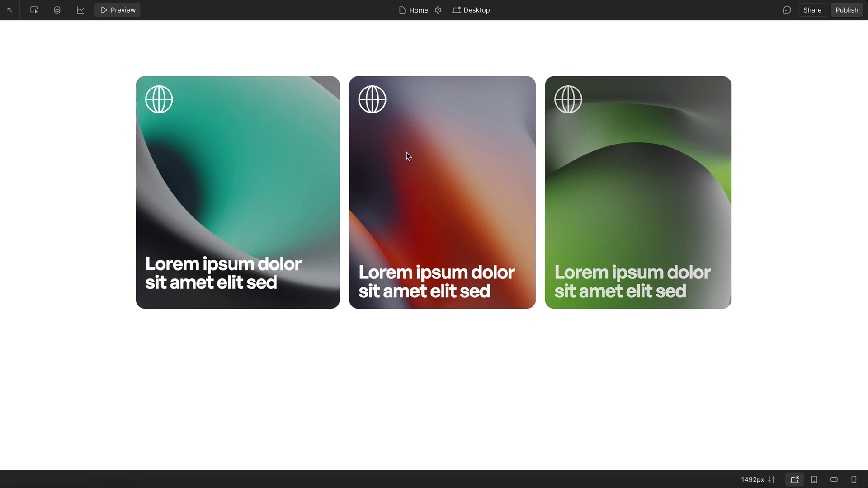
mouse_move(419, 170)
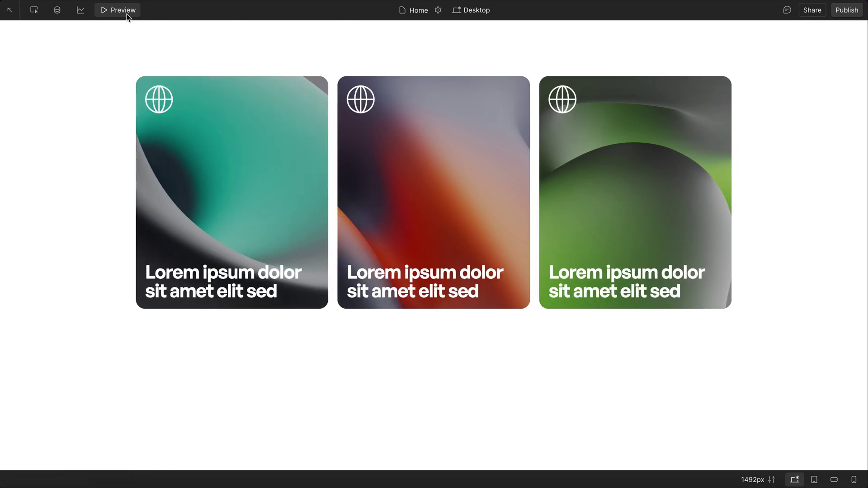
key("super+shift+p")
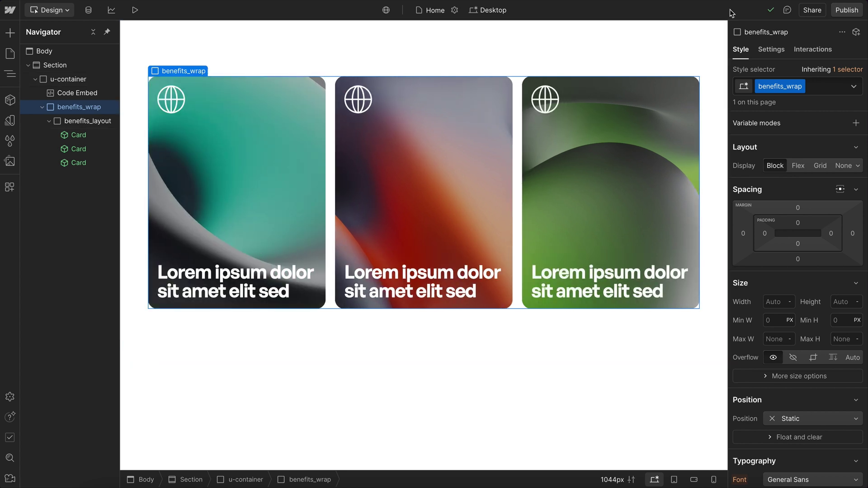
Step: In the code embed's width: 190% rule, wrap the :hover of .benefits_card_wrap in :is()
left_click(813, 49)
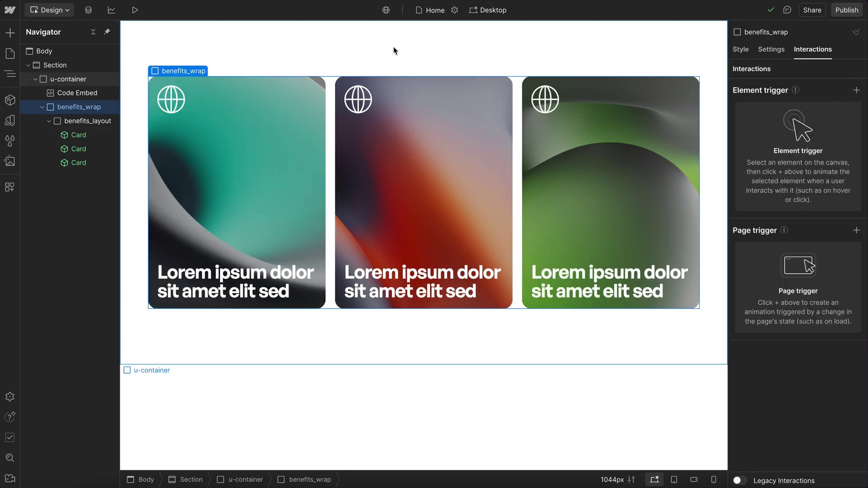
left_click(67, 79)
left_click(72, 93)
double_click(72, 93)
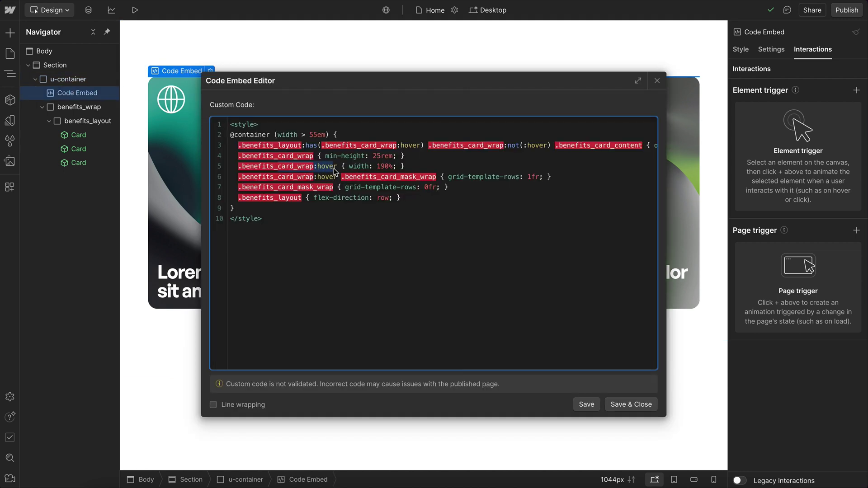
left_click(314, 168)
type(":is(")
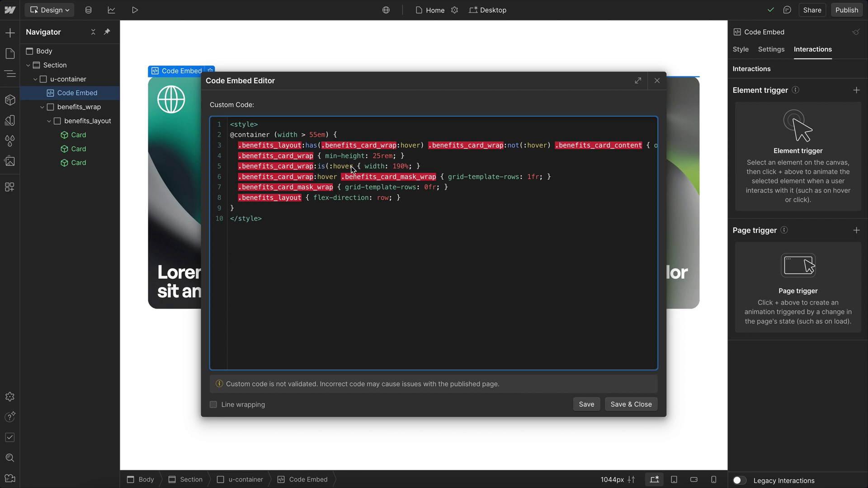
type(")")
Step: Add :focus-within after :hover inside the width rule's :is() selector and save the code embed
left_click_drag(291, 166, 352, 169)
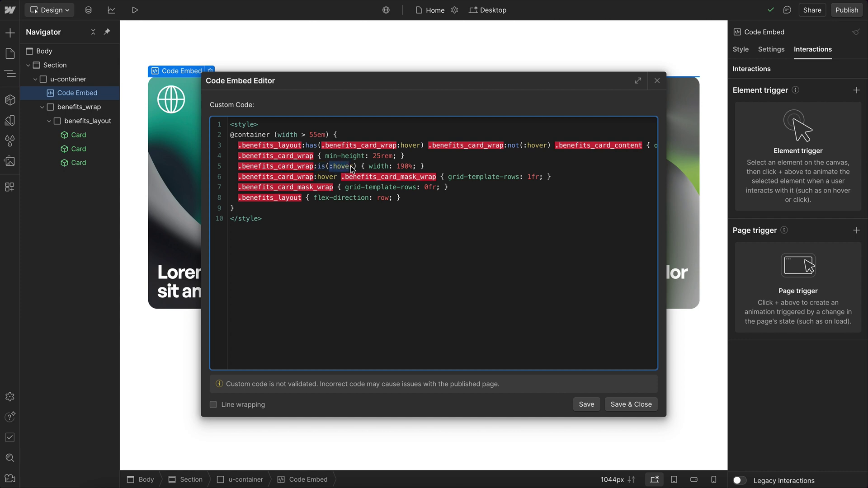
type(", :fo")
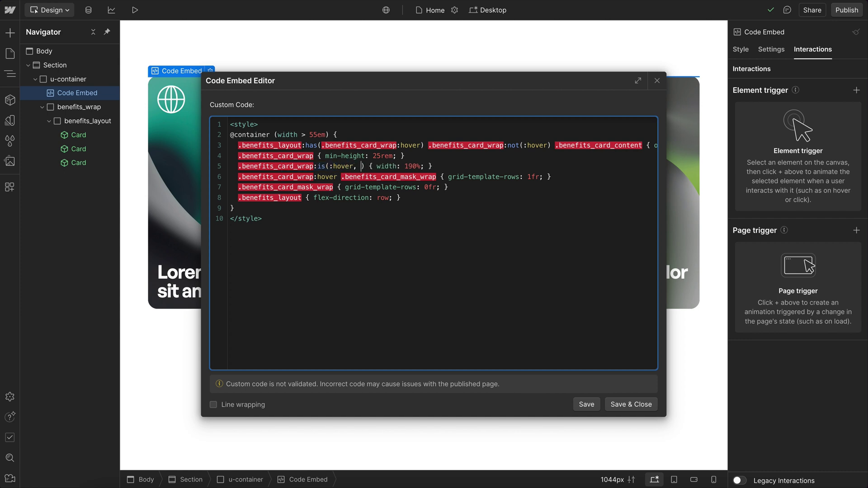
type("cus-within")
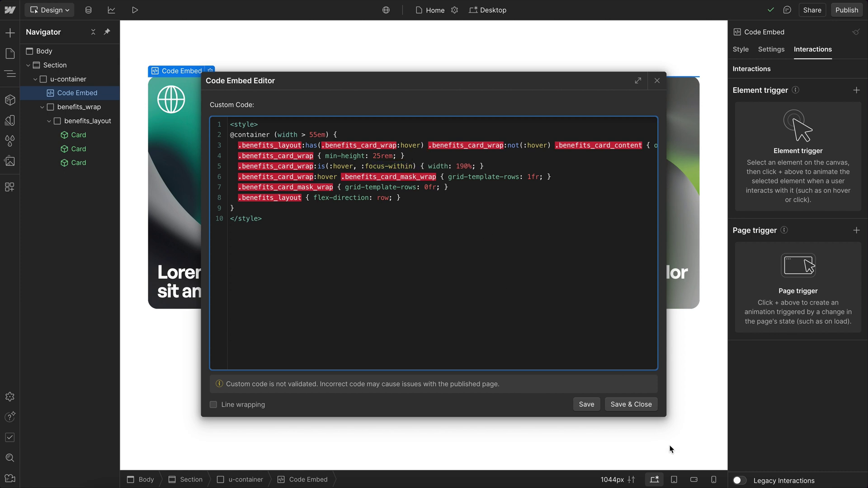
left_click(630, 404)
Step: Preview the page and move keyboard focus through the cards to test how they respond to focus
left_click(136, 11)
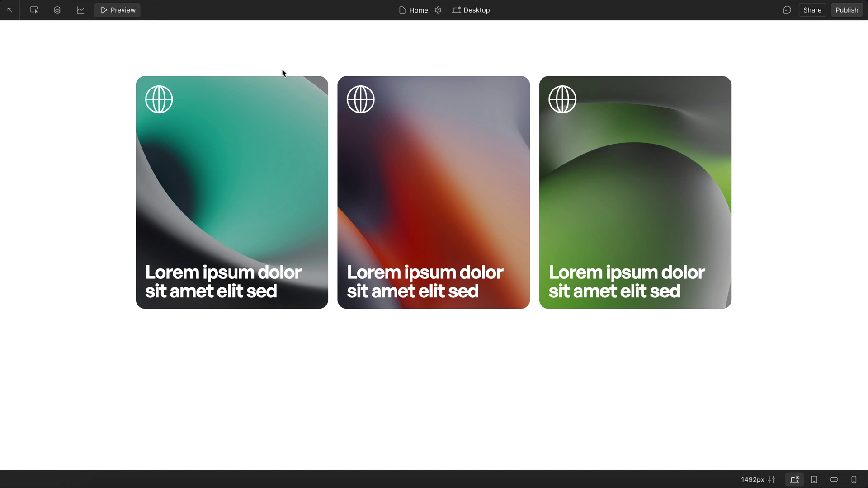
key("Tab")
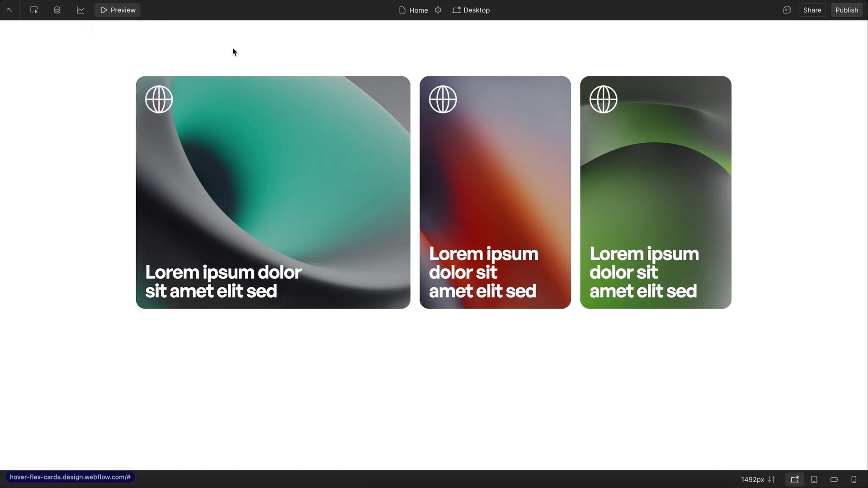
key("Tab")
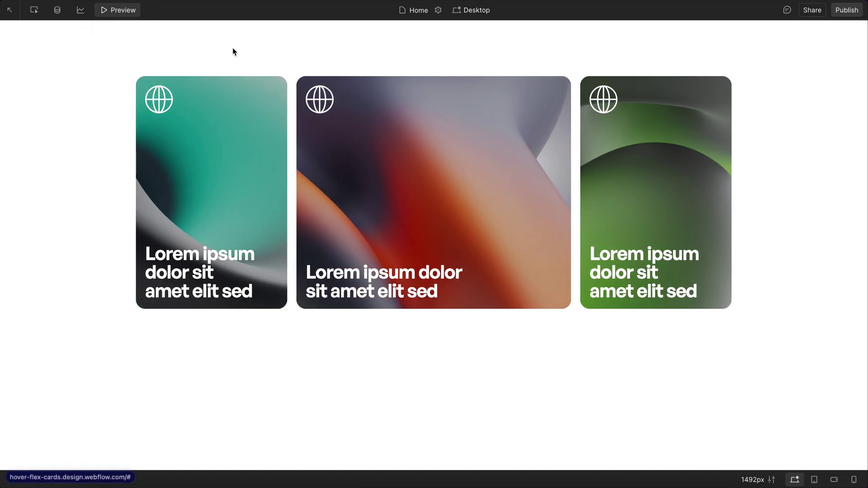
key("Tab")
left_click(122, 11)
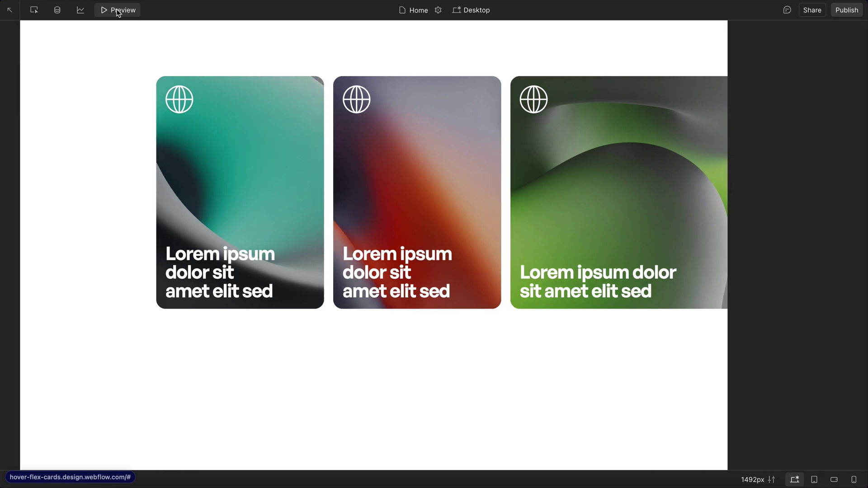
key("ctrl+shift+p")
key("Tab")
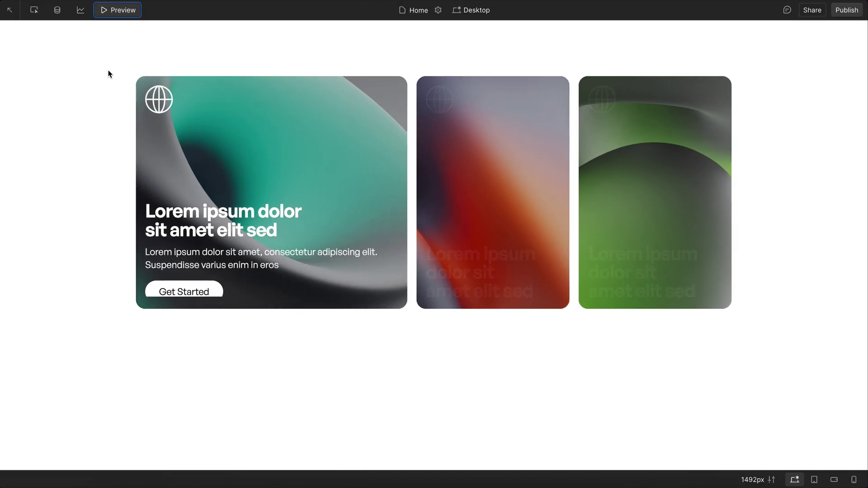
Step: Back in design mode, replace :hover with :is(:hover, :focus-within) in the code embed's grid-template-rows: 1fr rule for .benefits_card_mask_wrap
left_click(120, 11)
double_click(55, 90)
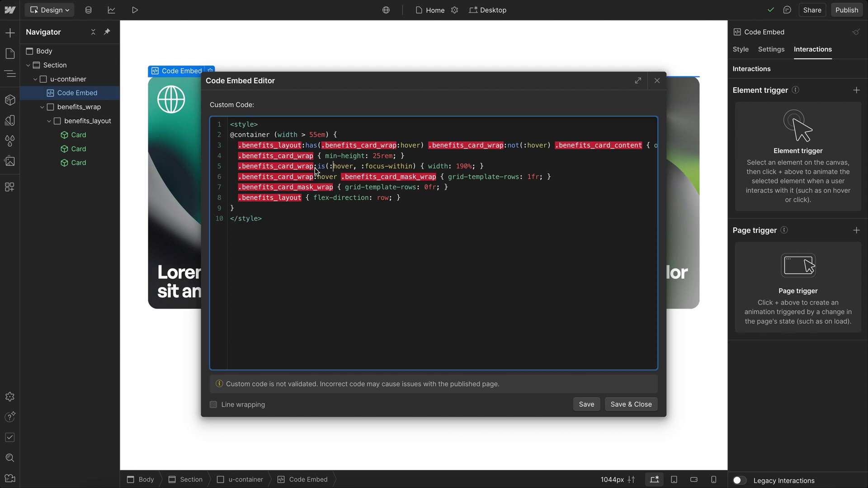
left_click(337, 177)
key("ctrl+shift+Left")
type("is(:hover, :focus-within)")
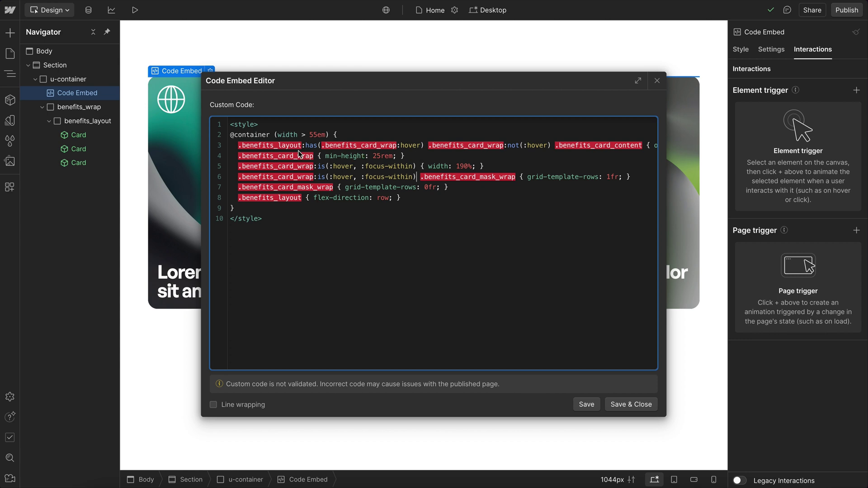
Step: In the opacity rule, replace the :hover inside .benefits_layout:has() with :is(:hover, :focus-within)
left_click(394, 149)
key("Delete")
key("Delete")
key("Delete")
key("Delete")
key("Delete")
key("Delete")
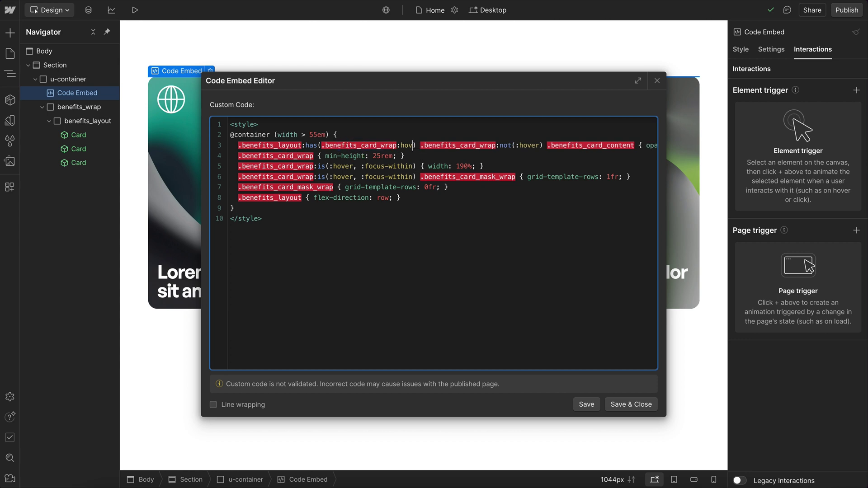
type(":is(:hover, :focus-within)")
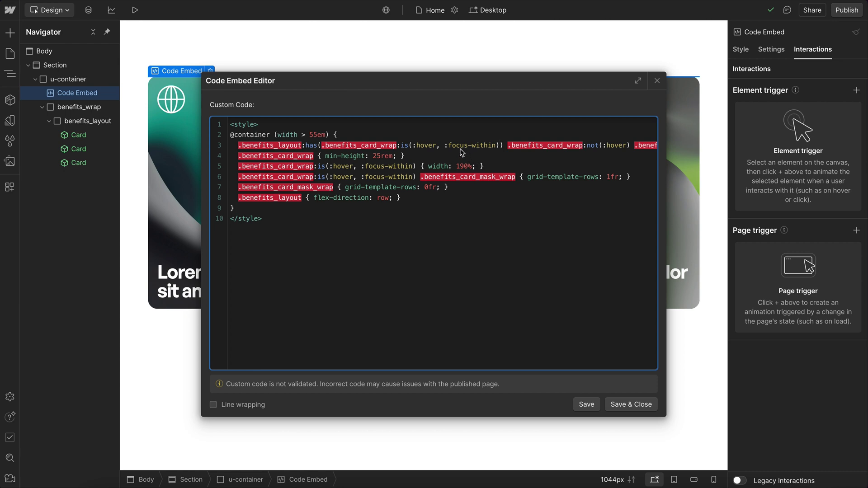
Step: Replace the :hover inside the opacity rule's :not() with :is(:hover, :focus-within), then save and close the code embed
scroll(495, 146, "right", 2)
key("BackSpace")
key("BackSpace")
key("BackSpace")
key("BackSpace")
key("BackSpace")
key("BackSpace")
type(":is(:hover, :focus-within)")
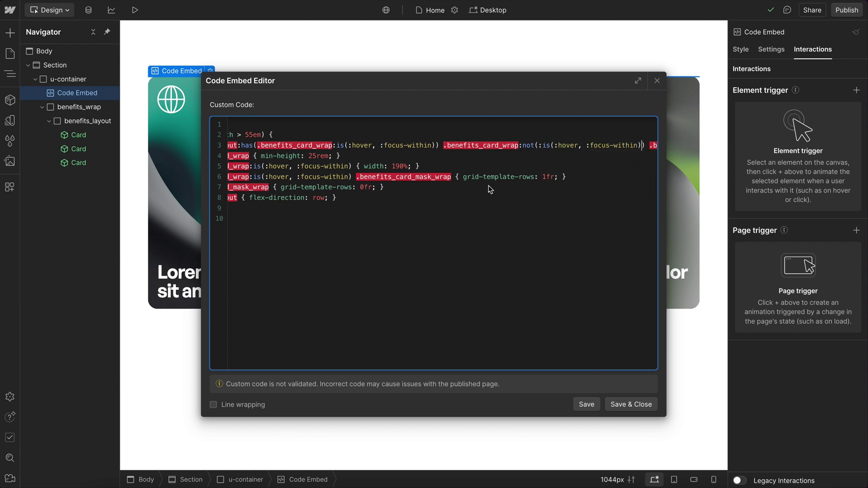
scroll(489, 188, "right", 3)
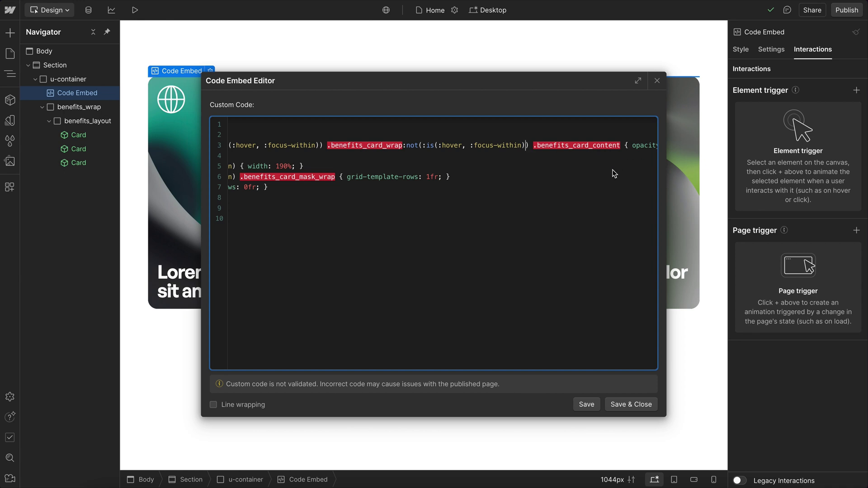
left_click(629, 404)
Step: Preview the page and move keyboard focus through all three cards to check their expansion, masked content and sibling fading
left_click(135, 10)
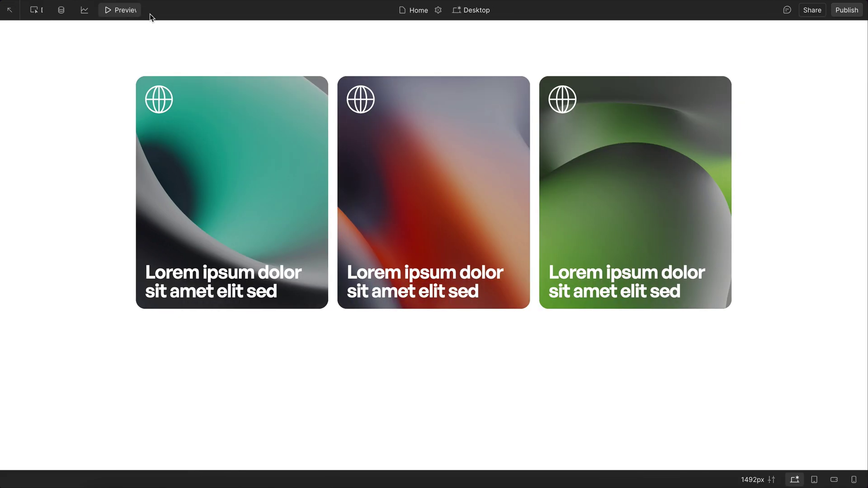
key("Tab")
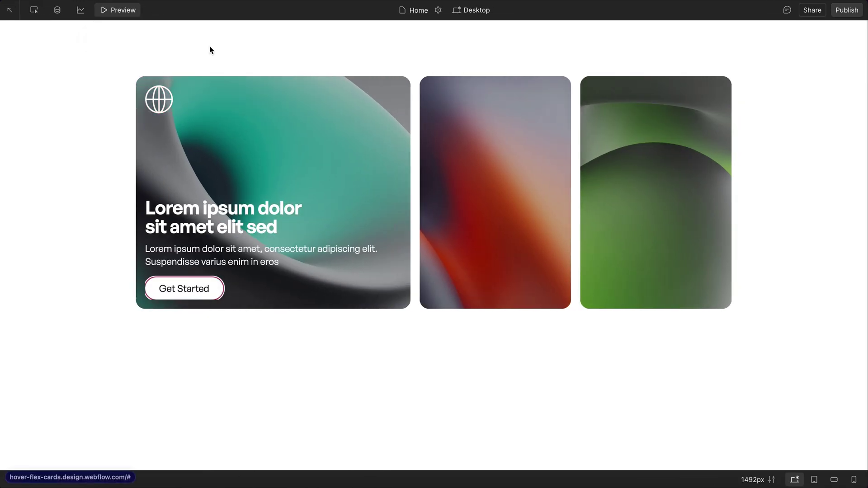
key("Tab")
key("Tab")
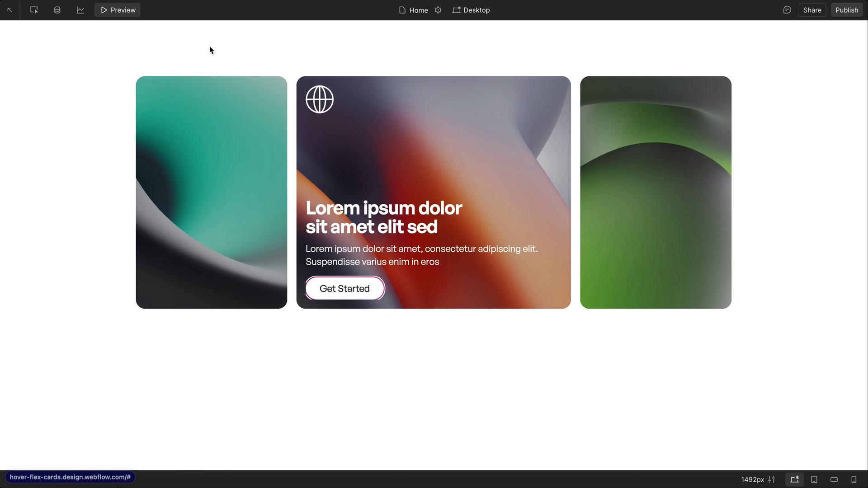
mouse_move(363, 206)
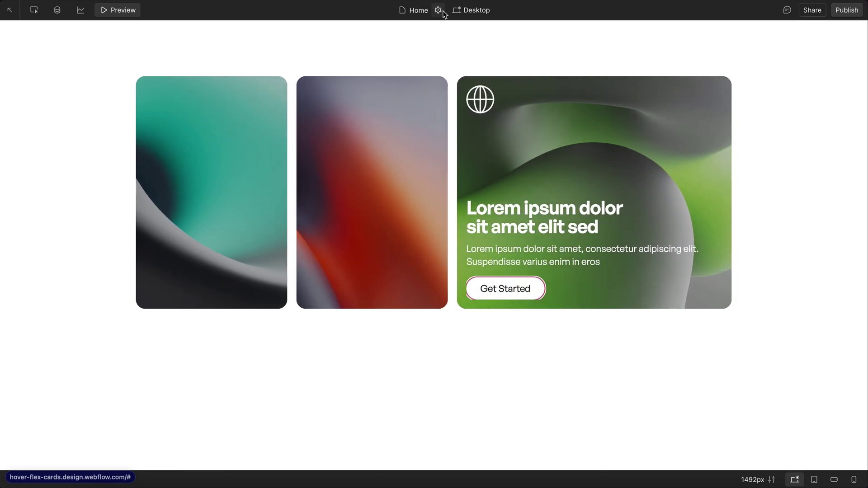
left_click(420, 45)
mouse_move(468, 213)
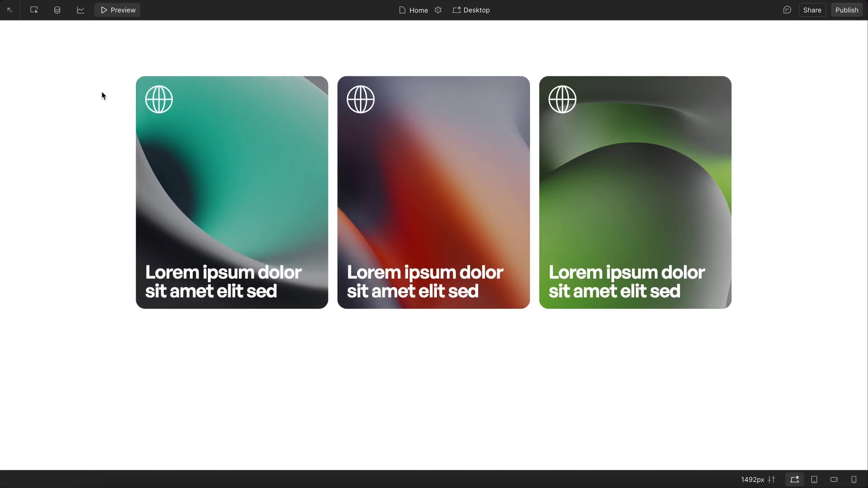
key("Tab")
key("Tab")
key("Tab")
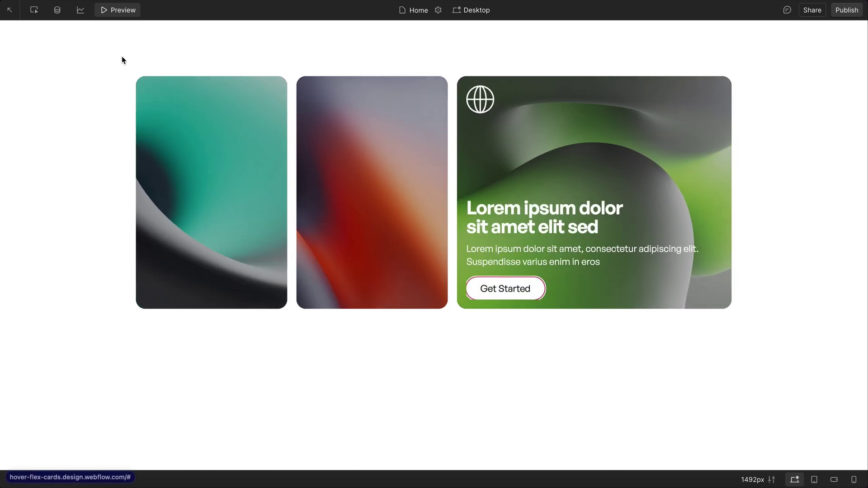
key("Tab")
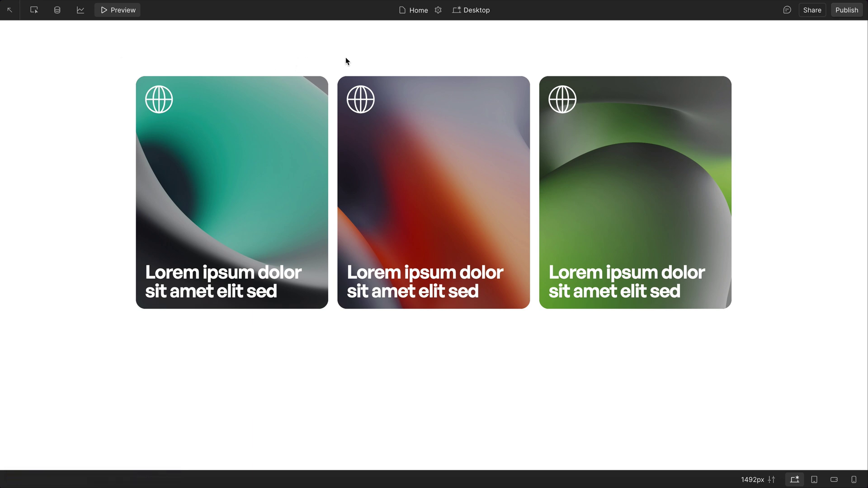
left_click(752, 479)
left_click(595, 434)
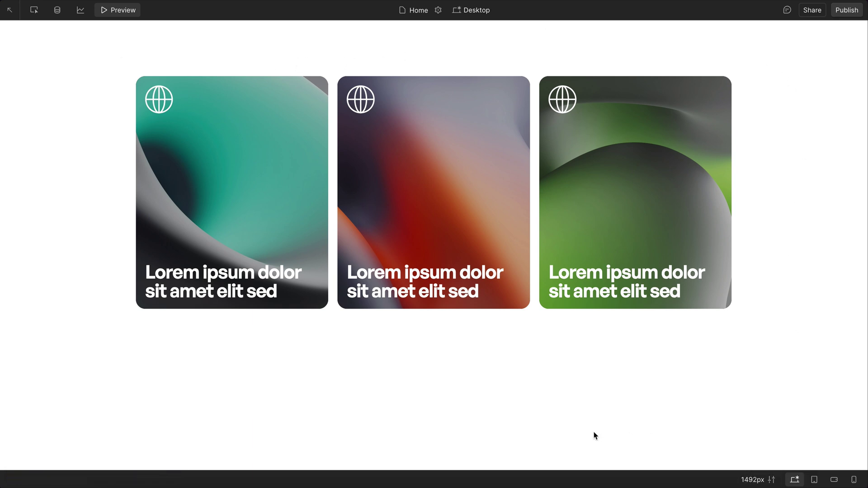